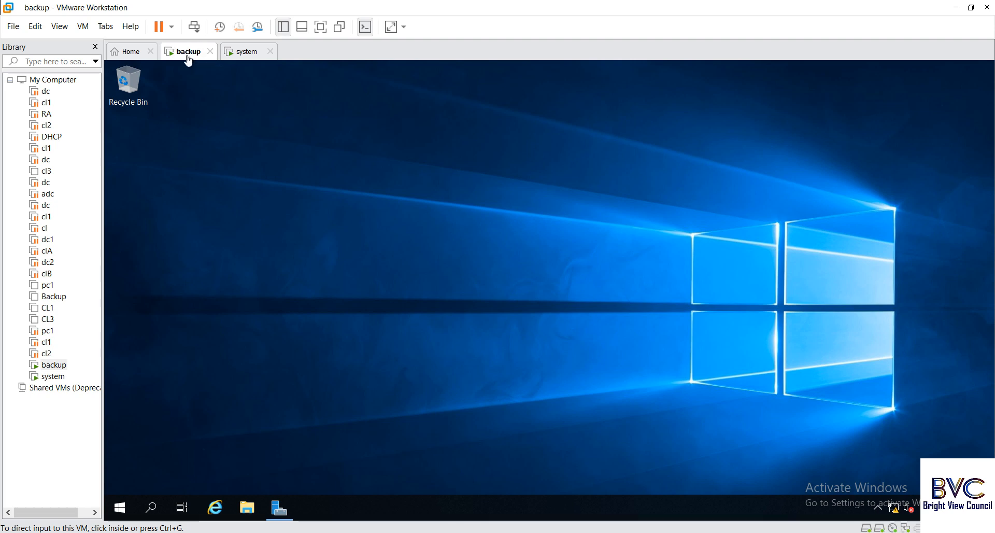
- Check Local Server properties on the backup and system VMs, ending on the backup VM's 10.0.0.1 networkjagat.com page
left_click(279, 508)
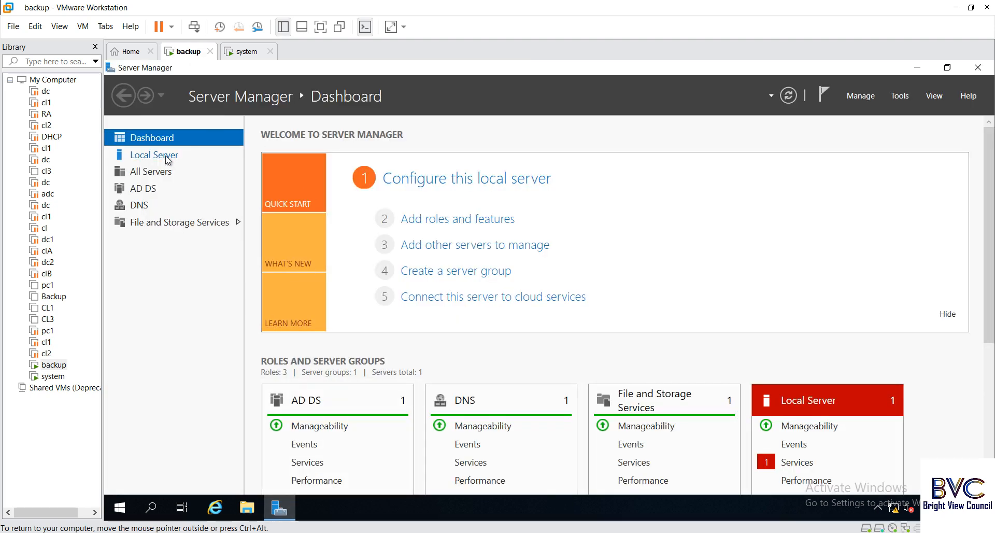
left_click(168, 159)
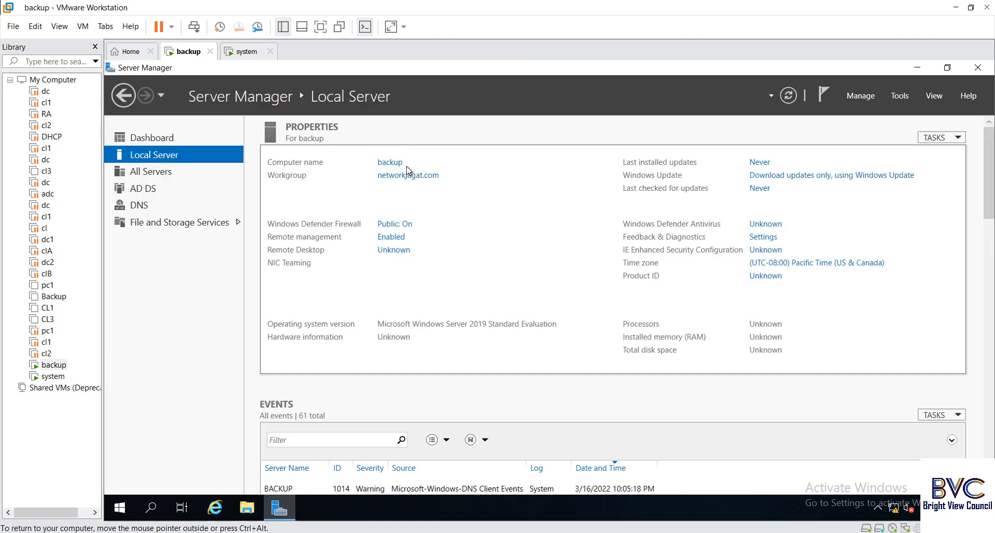
left_click(243, 52)
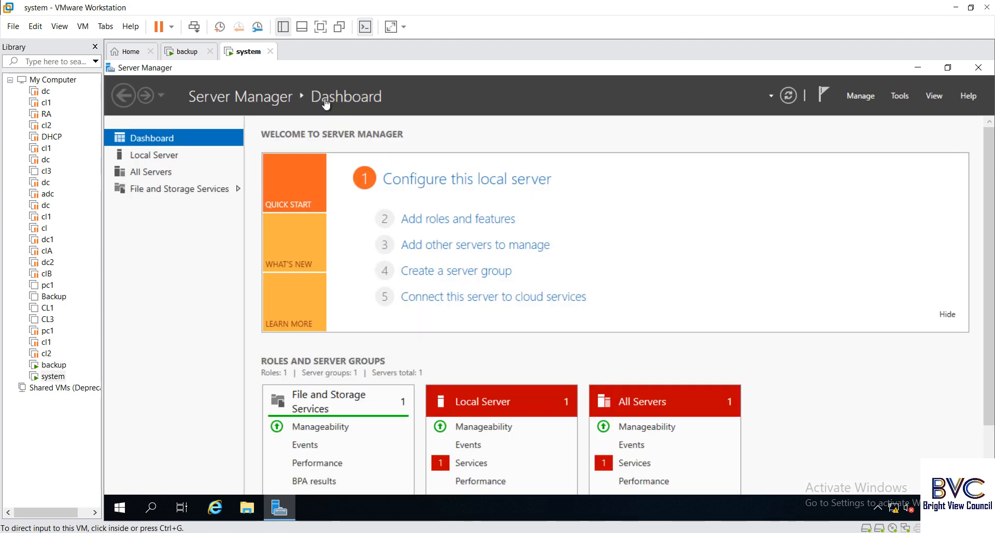
left_click(171, 154)
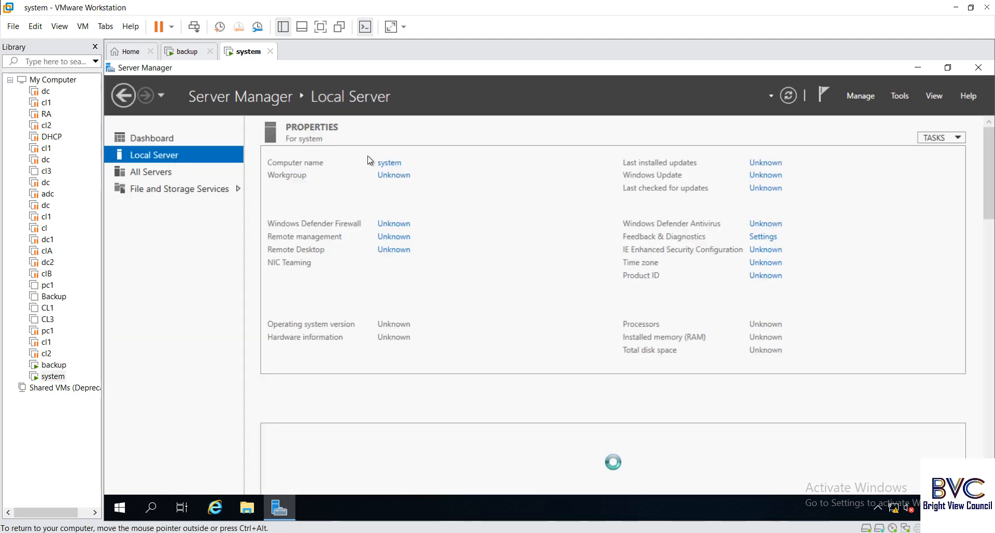
left_click(187, 52)
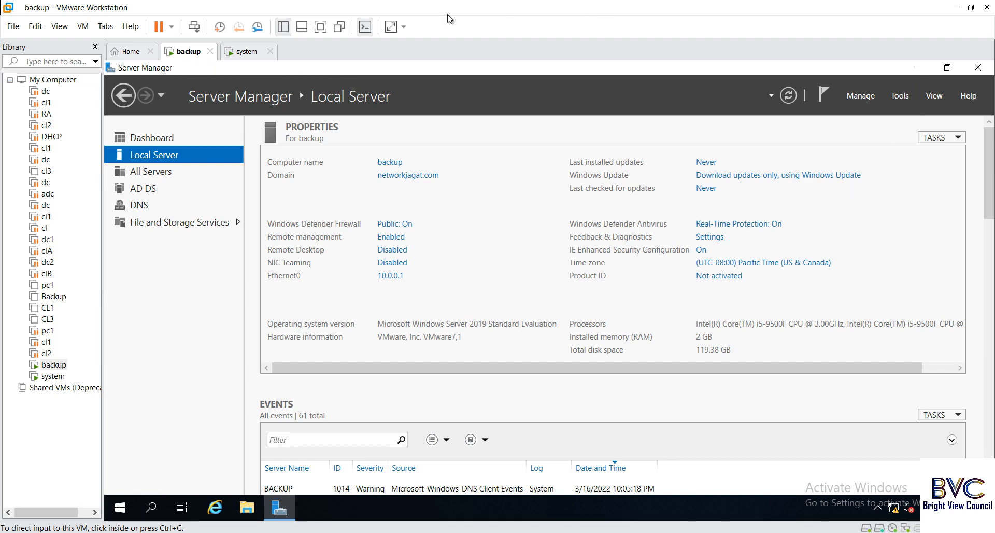
- Put the backup VM in full screen and browse This PC to the empty New Volume (E:) drive
left_click(322, 27)
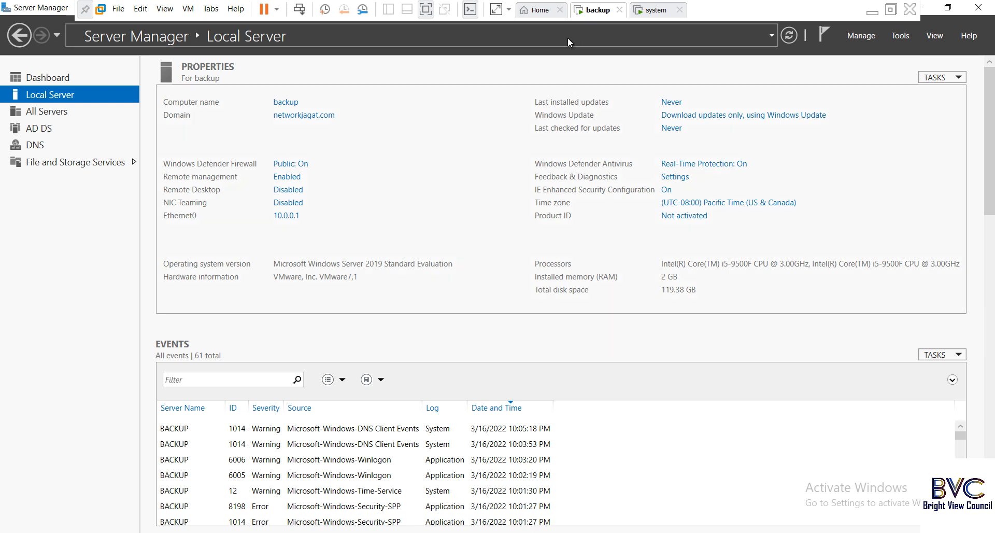
left_click(279, 102)
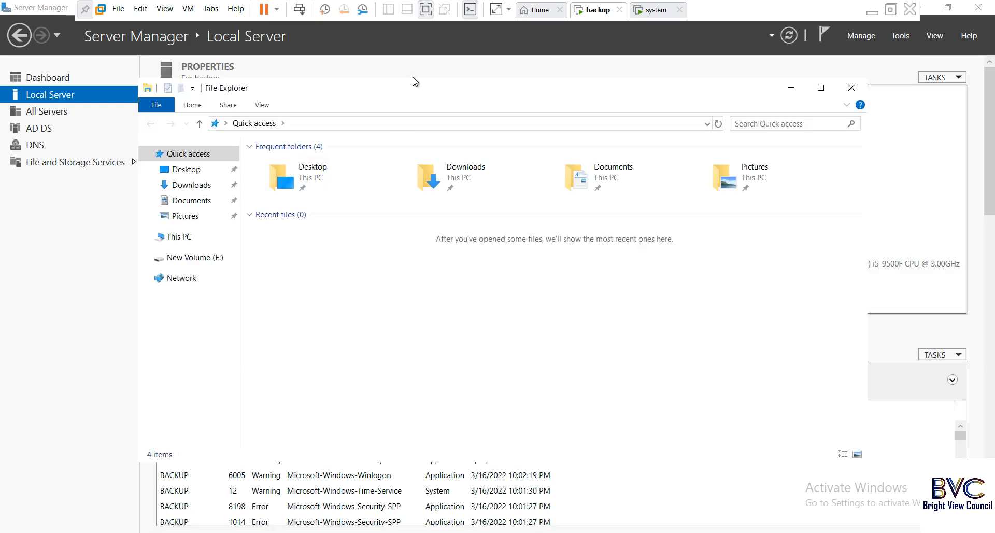
left_click(413, 80)
key("alt+Tab")
left_click_drag(697, 96, 711, 132)
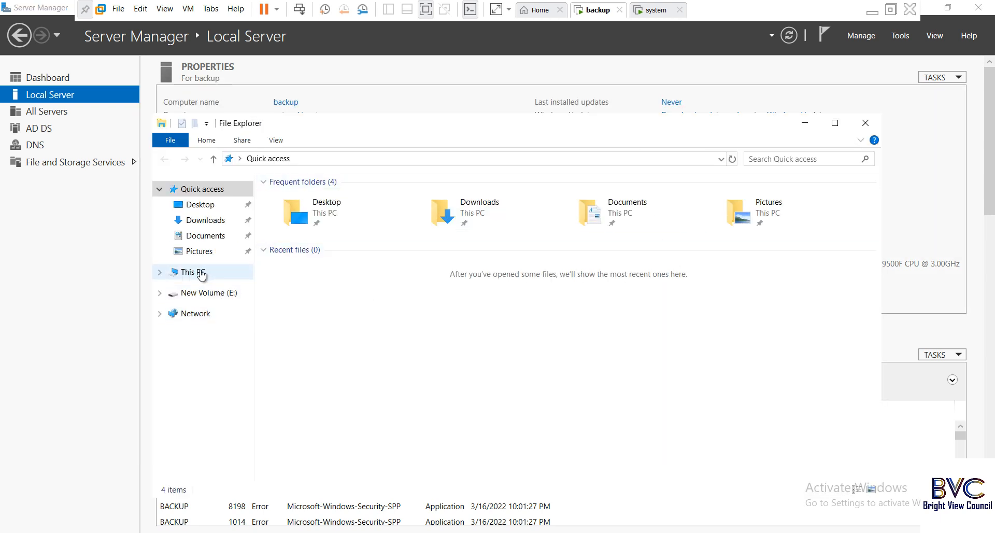
left_click(178, 271)
left_click(389, 328)
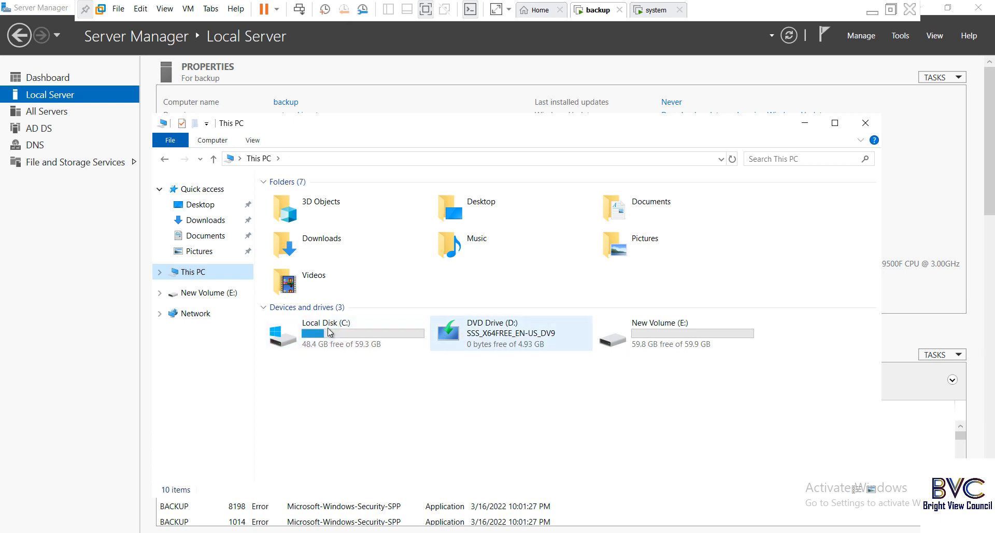
left_click(699, 346)
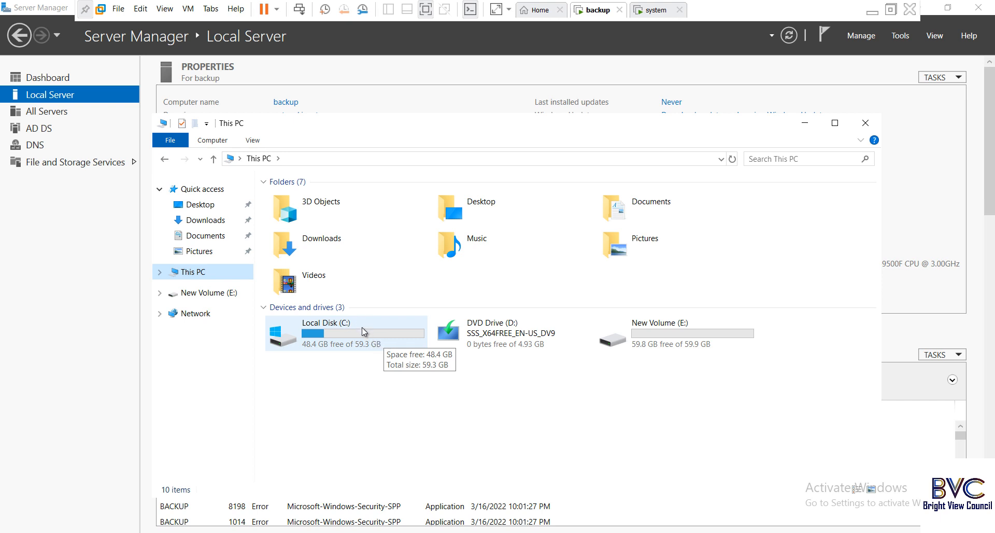
double_click(660, 332)
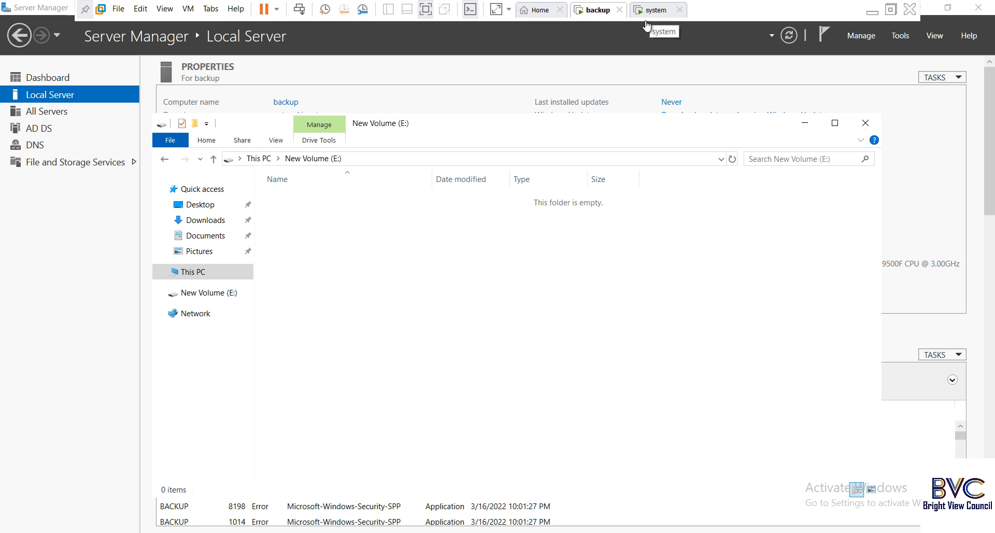
- Create a new folder on E: named 'client backup', correcting the typo
right_click(325, 225)
mouse_move(397, 367)
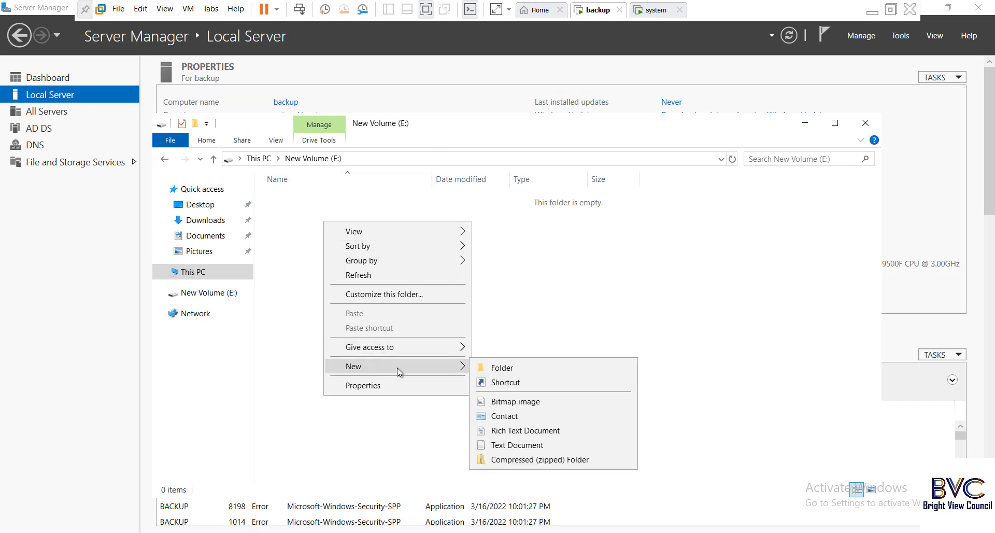
left_click(496, 369)
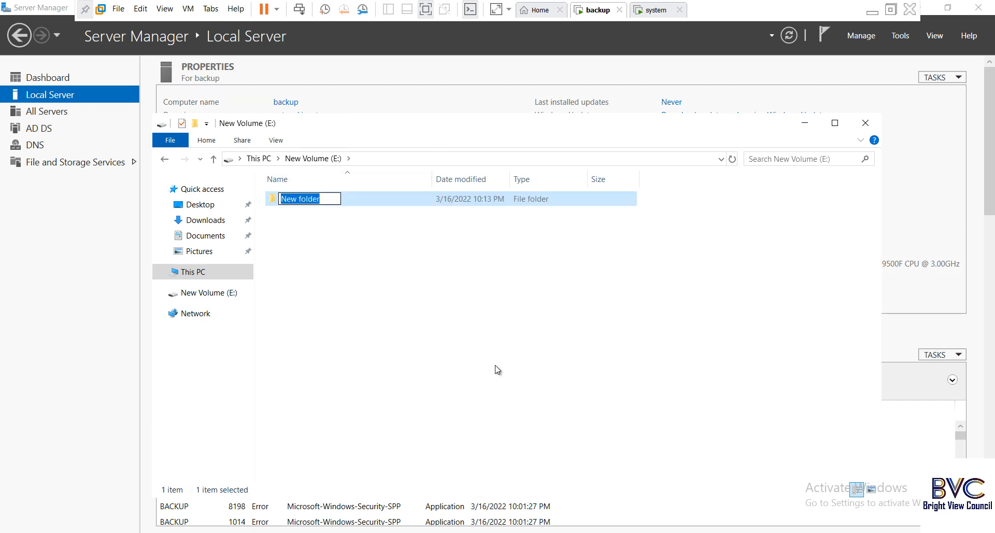
type("cliebt backup")
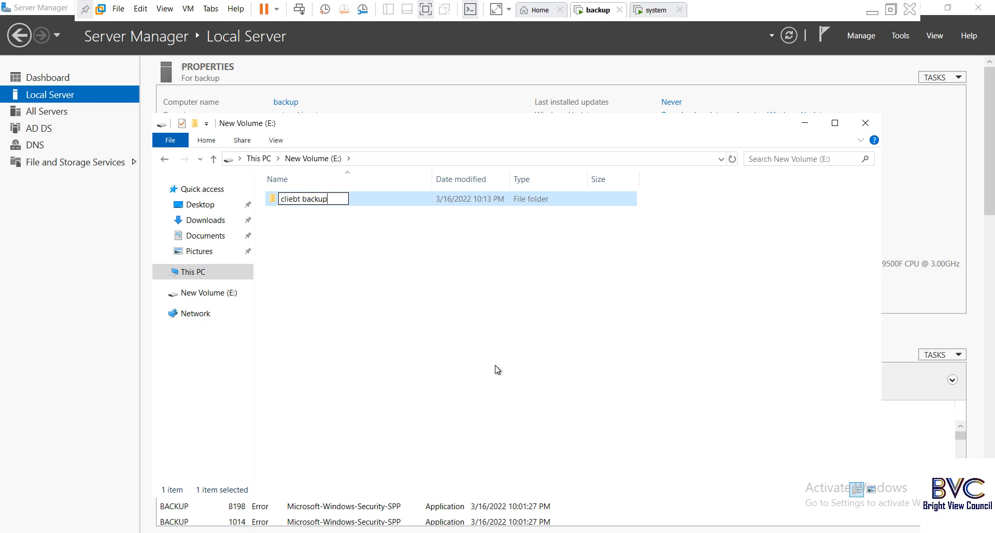
left_click(298, 198)
key("BackSpace")
type("n")
left_click(326, 228)
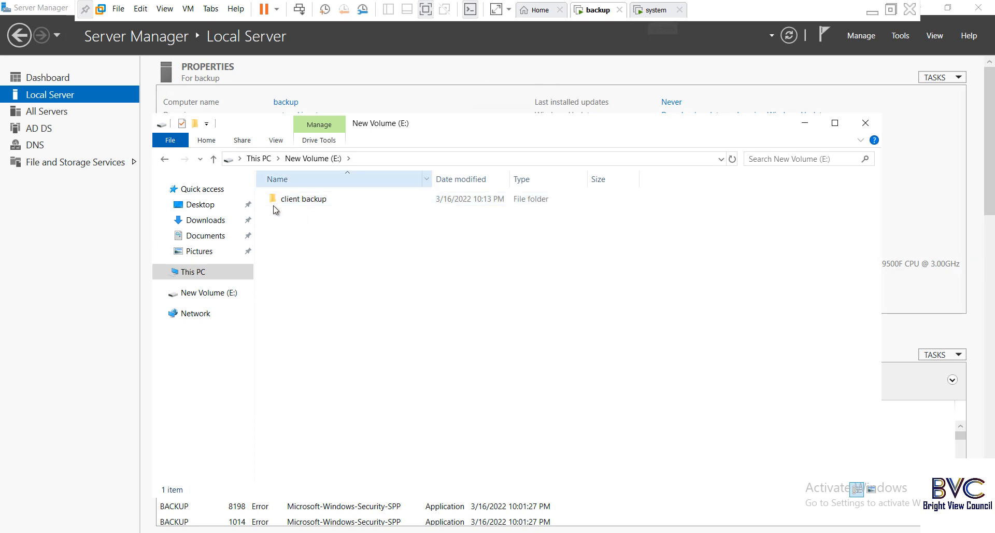
- Look at the client backup folder's sharing settings, then close them unchanged
left_click(301, 200)
right_click(302, 202)
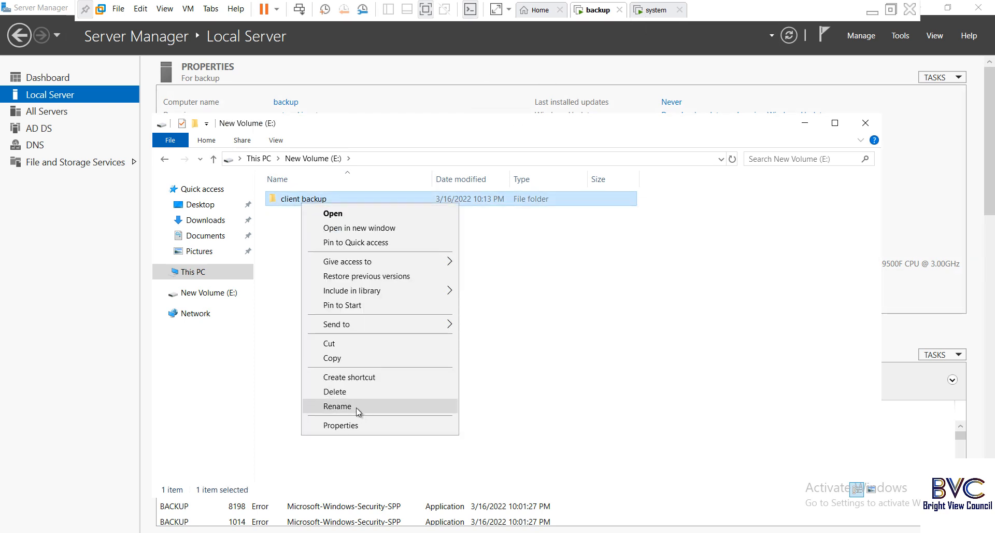
left_click(342, 425)
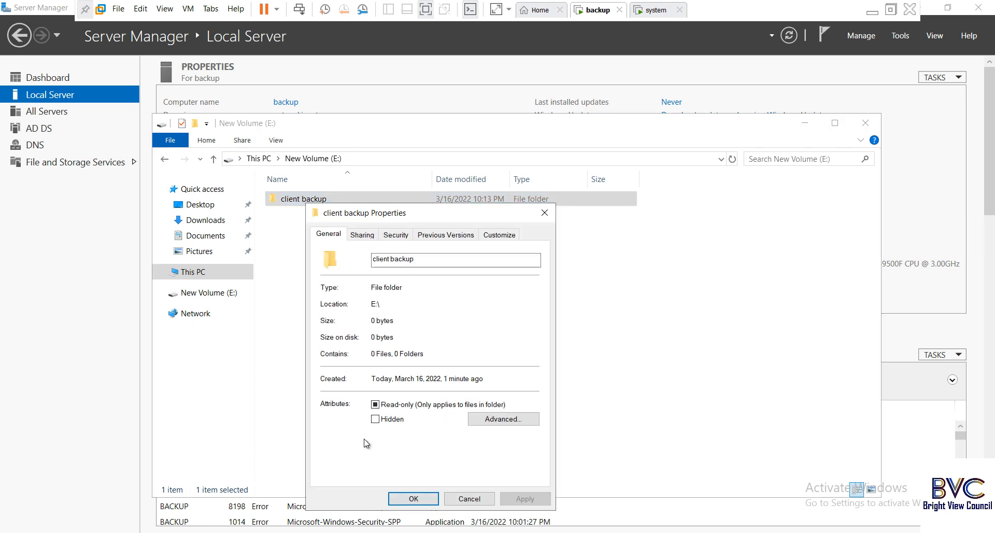
left_click(364, 236)
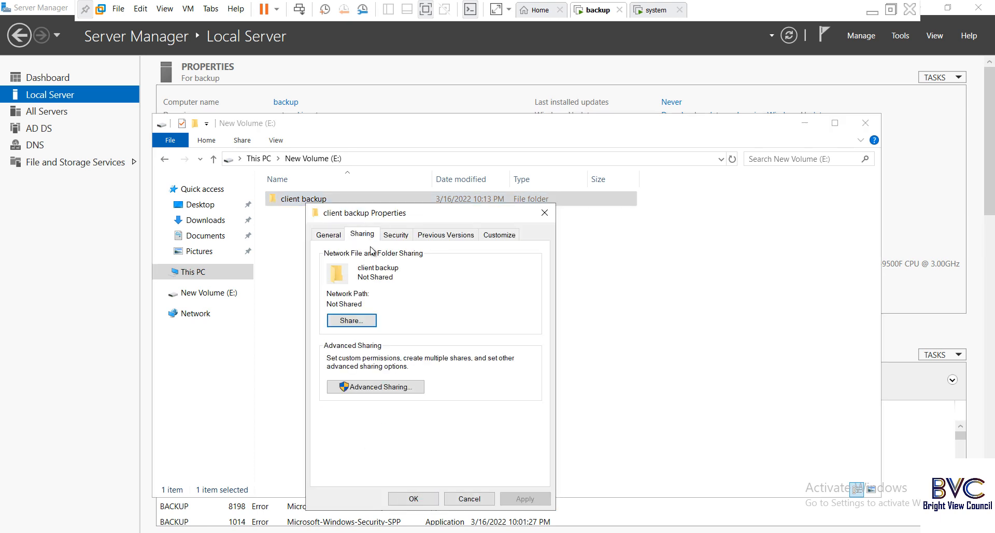
left_click(371, 387)
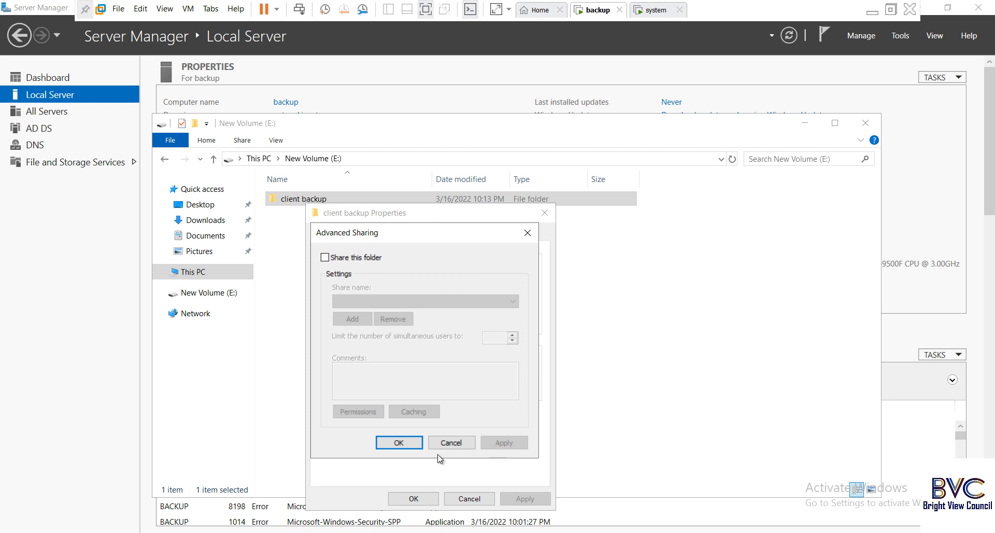
key("Escape")
key("Escape")
- Rename the folder to 'clientbackup' by removing the space
right_click(301, 199)
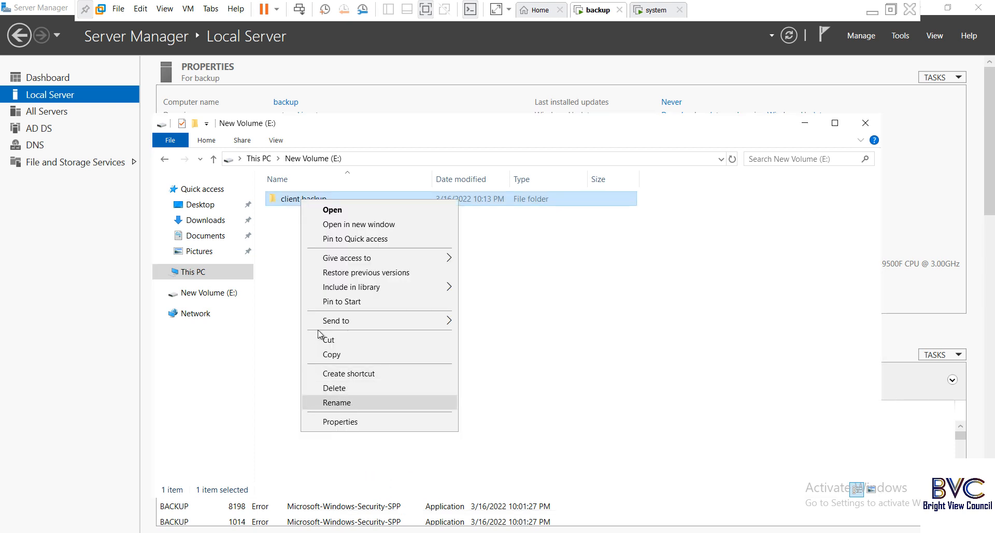
left_click(334, 402)
left_click(302, 200)
key("BackSpace")
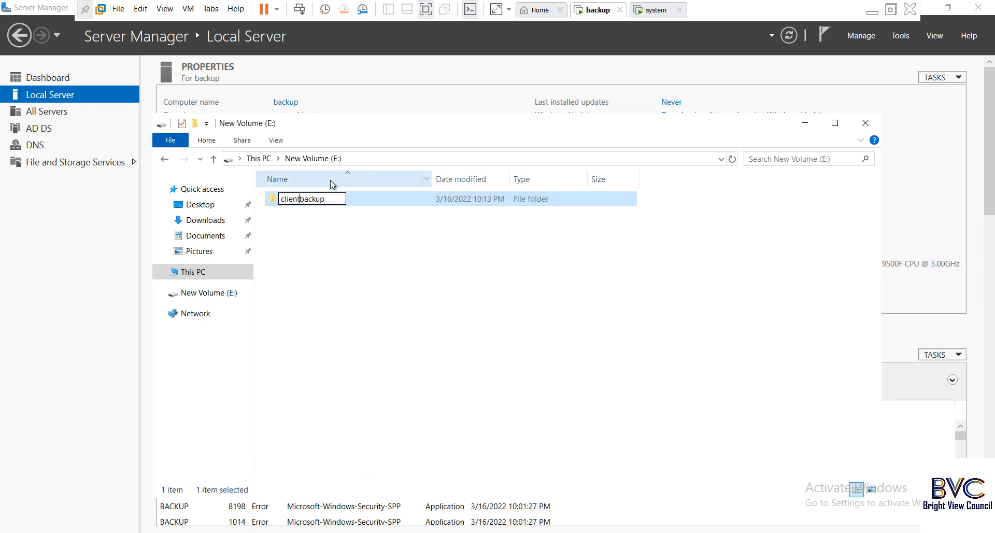
key("Return")
right_click(303, 201)
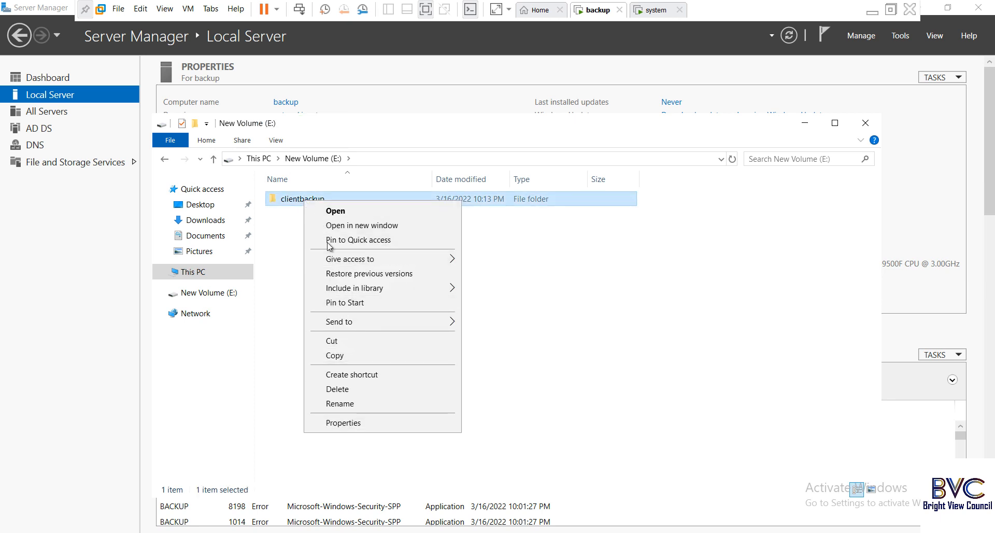
- Share the clientbackup folder with Everyone given Full Control share permissions
left_click(369, 418)
left_click(365, 231)
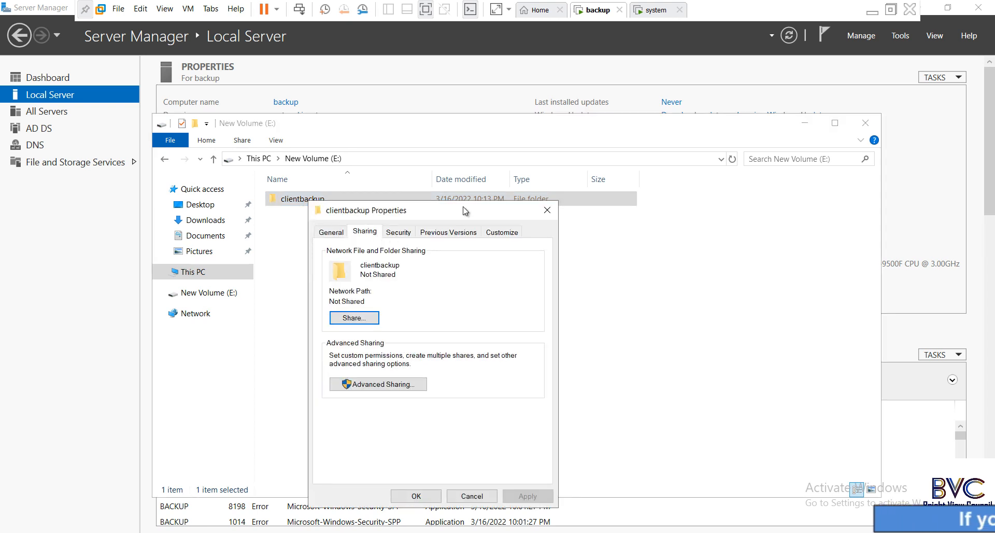
left_click_drag(465, 211, 496, 156)
left_click(420, 330)
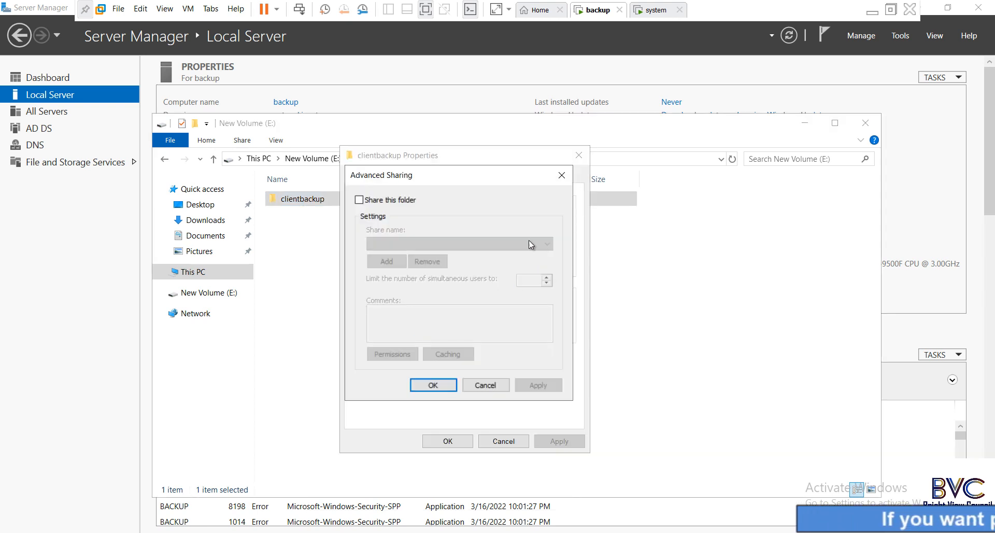
left_click(359, 200)
left_click(392, 356)
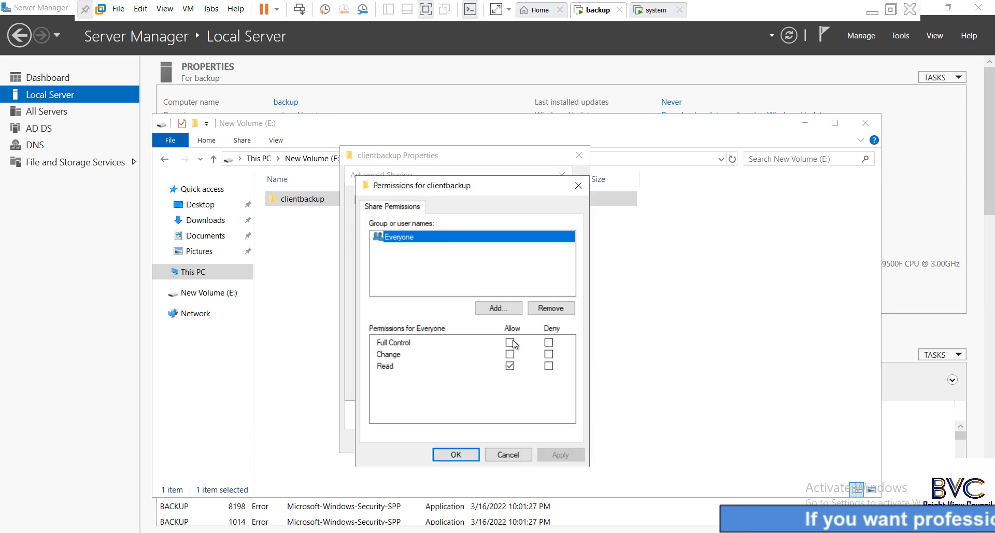
left_click(509, 342)
left_click(560, 455)
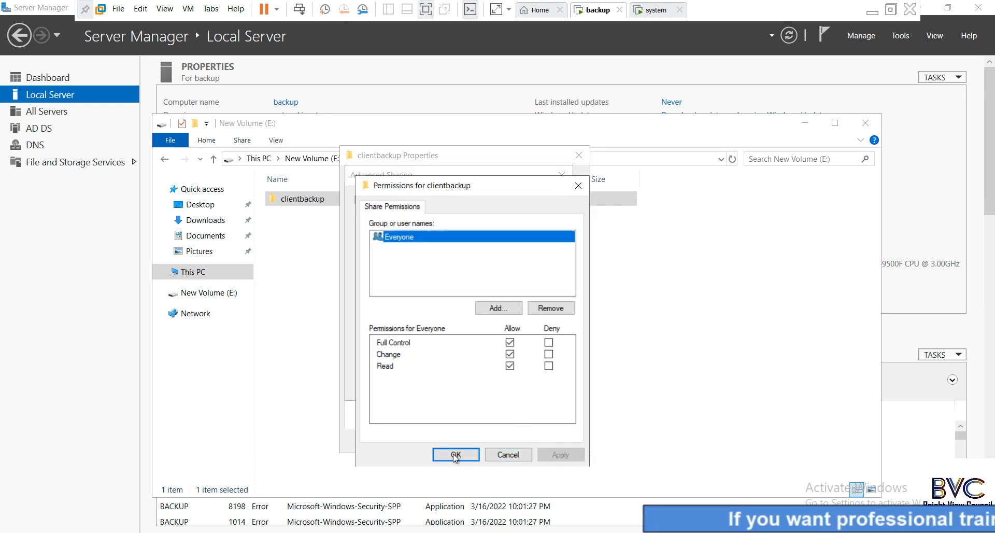
left_click(456, 455)
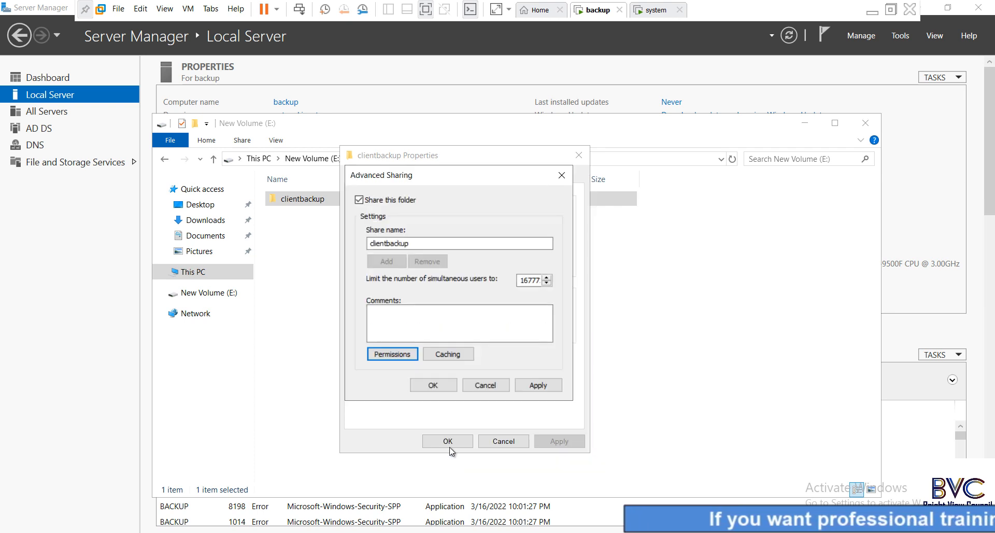
left_click(432, 385)
- Allow Write and Modify security permissions for the Users group on clientbackup
left_click(430, 177)
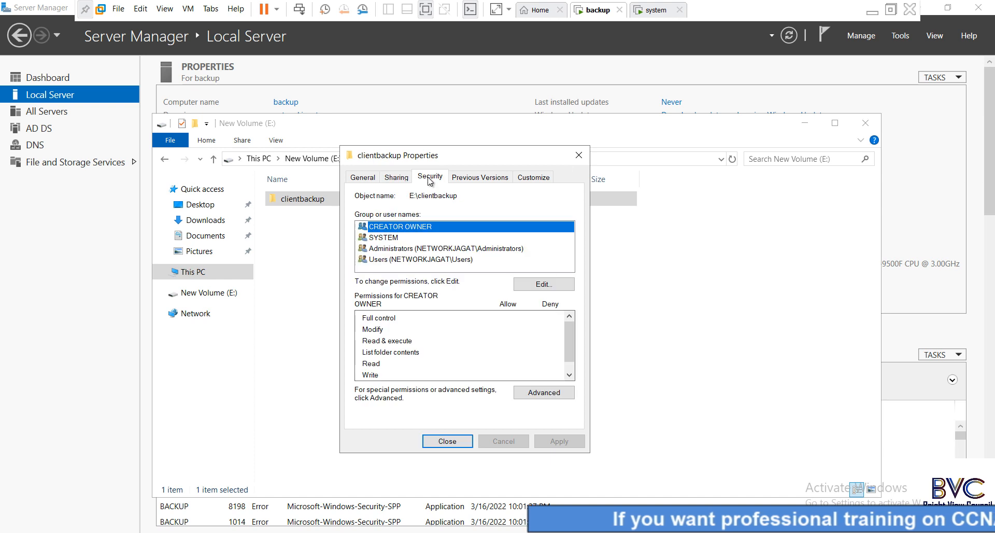
left_click(468, 260)
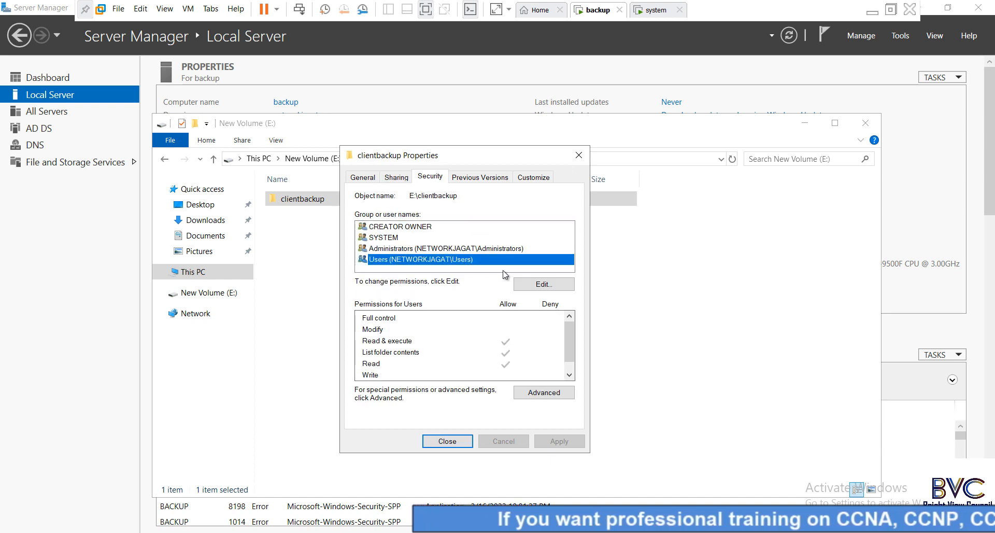
left_click(541, 284)
left_click(437, 310)
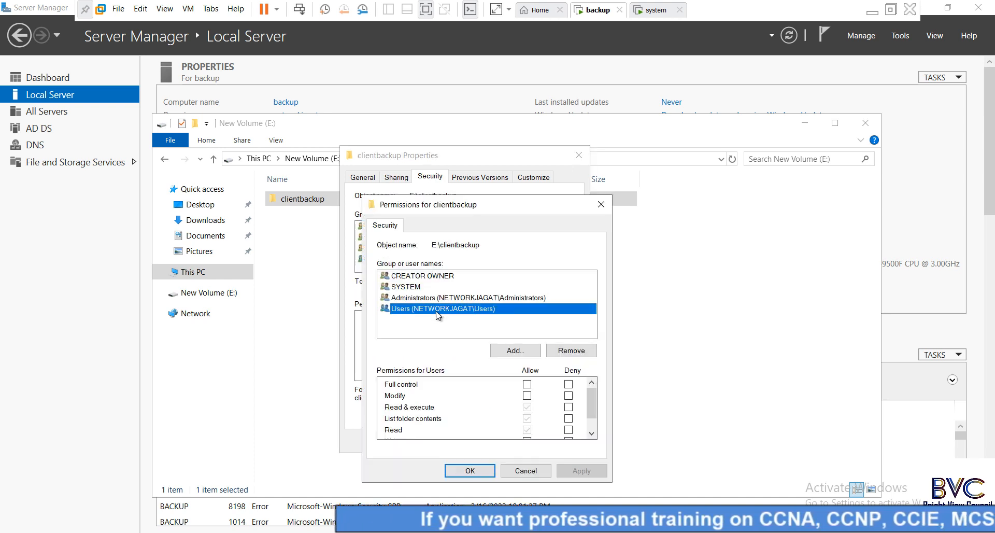
scroll(570, 437, "down", 1)
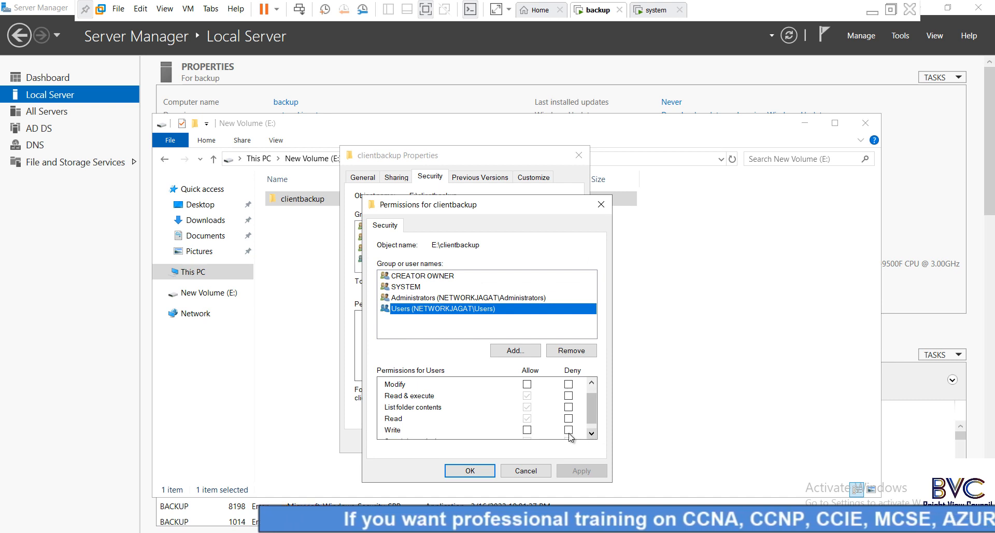
left_click(527, 429)
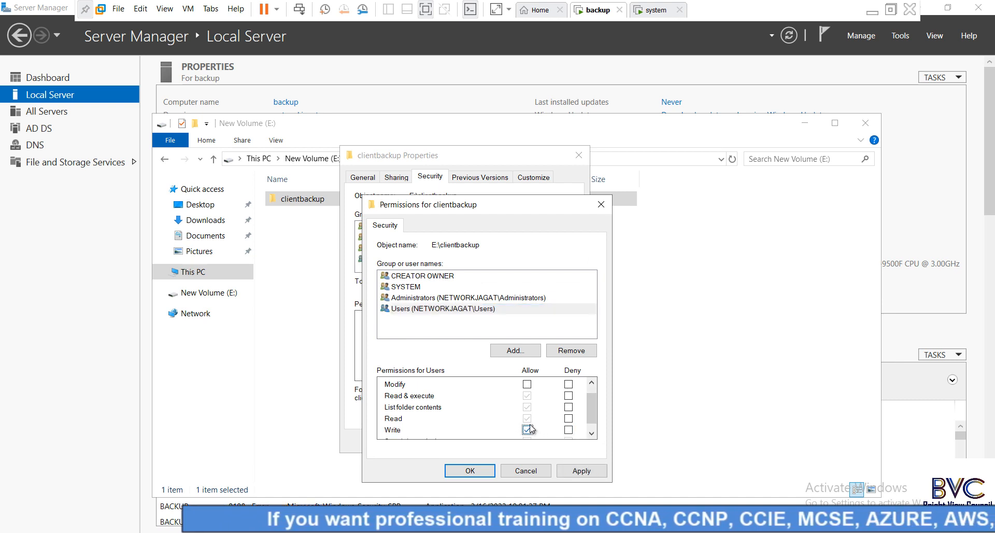
left_click(527, 384)
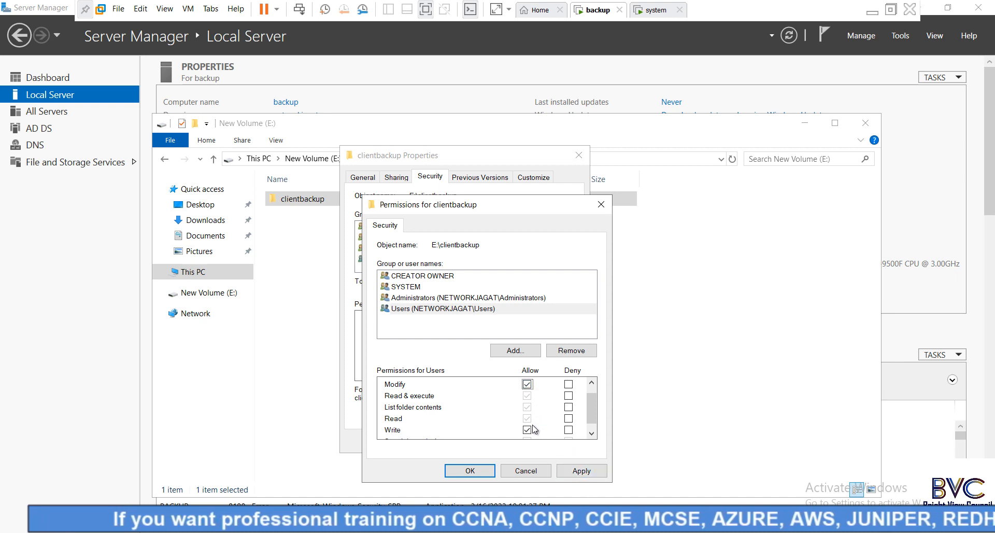
left_click(577, 470)
left_click(470, 471)
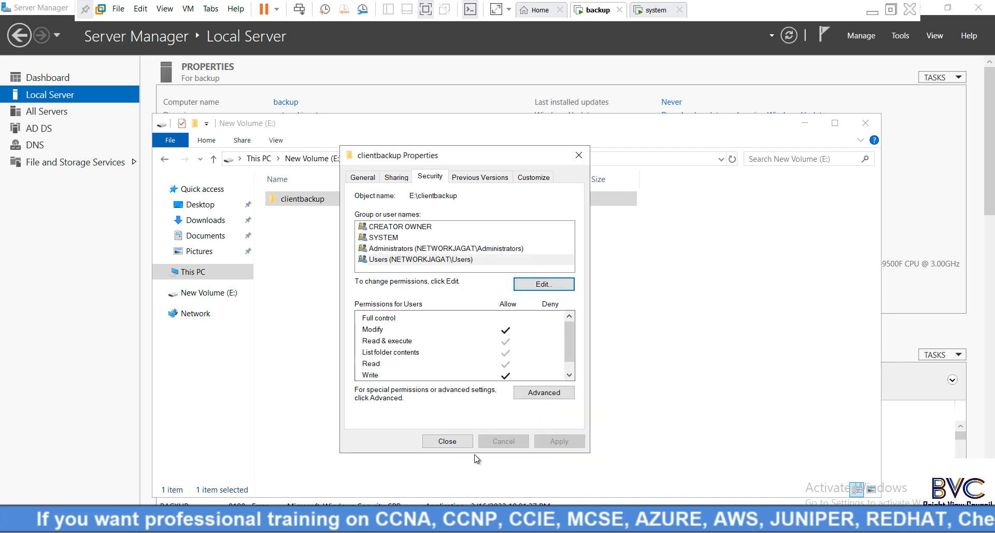
left_click(447, 440)
- Refresh the E: drive listing and close the New Volume (E:) window
left_click(402, 295)
right_click(400, 294)
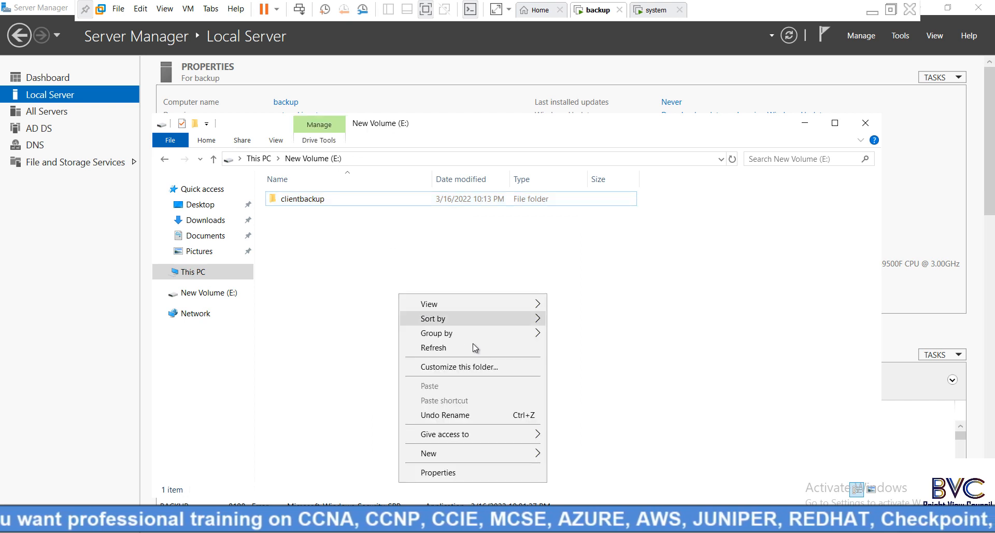
left_click(475, 347)
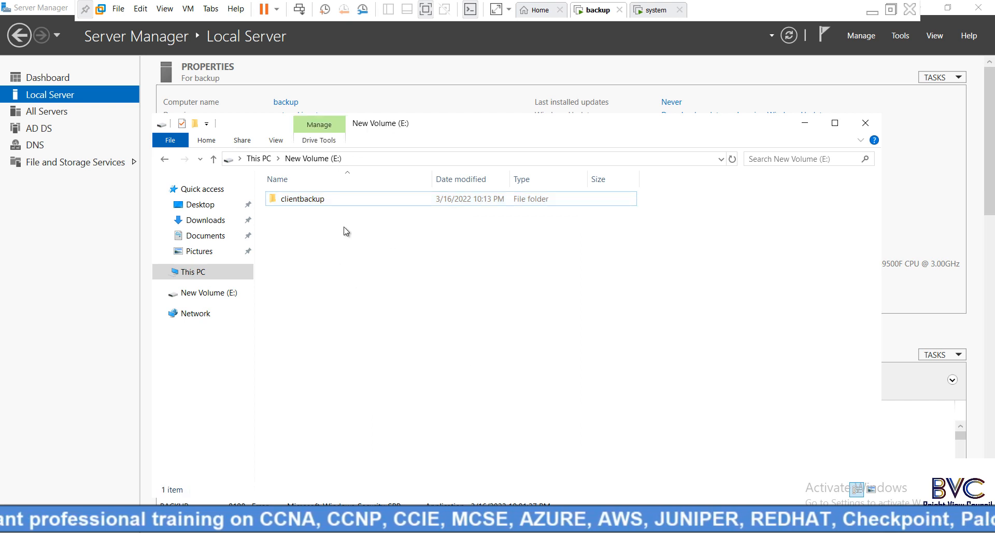
left_click(310, 204)
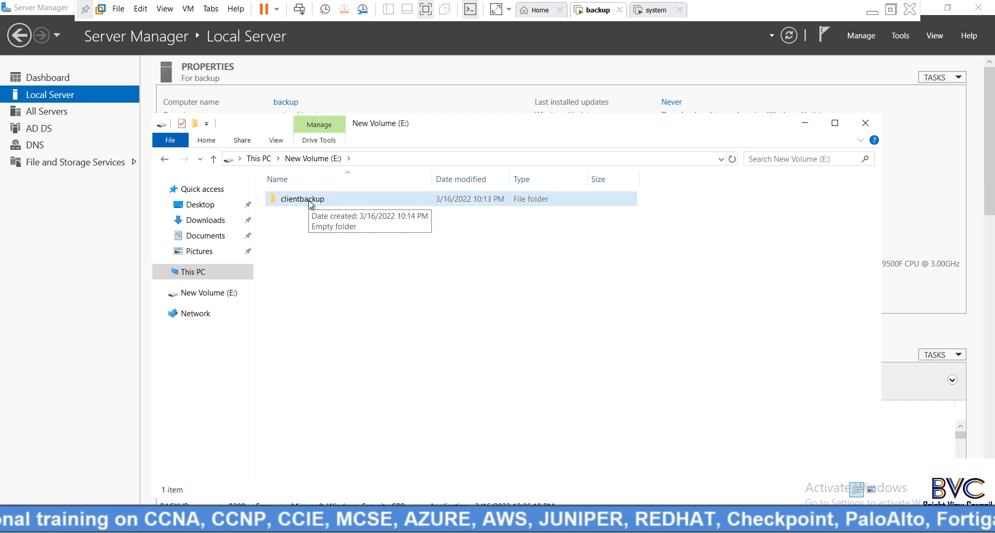
left_click(865, 123)
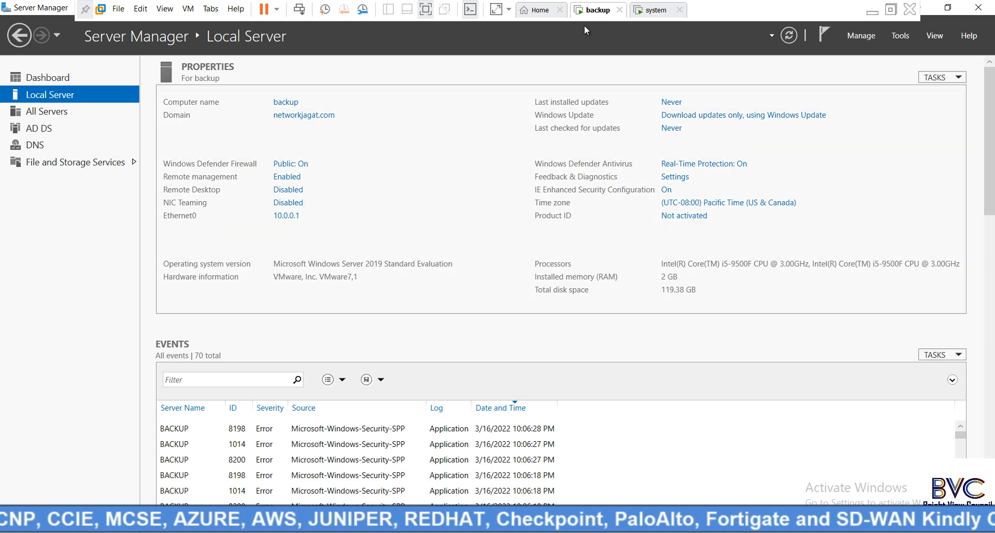
- From the system VM, open \\10.0.0.1\clientbackup via Run, see it is empty, and close it
left_click(656, 10)
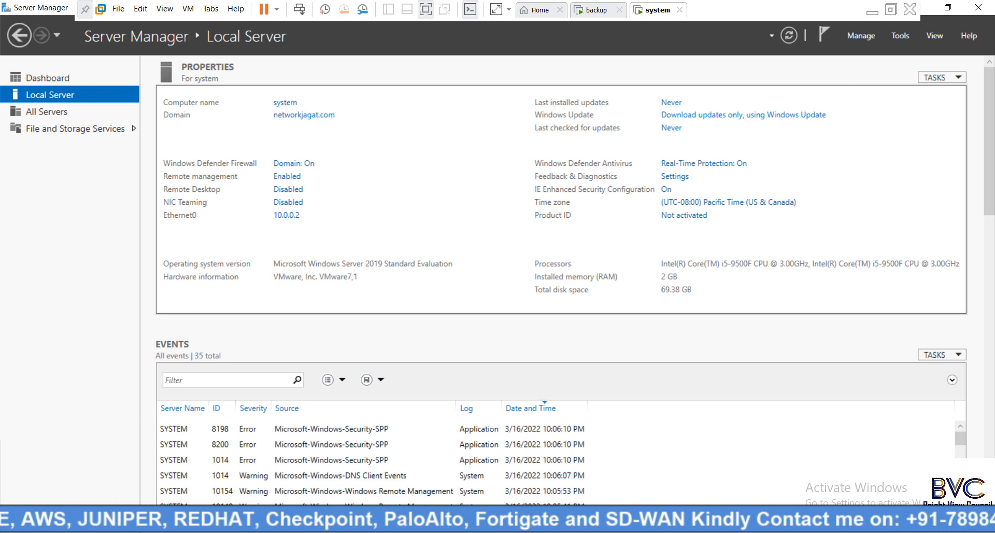
key("super+x")
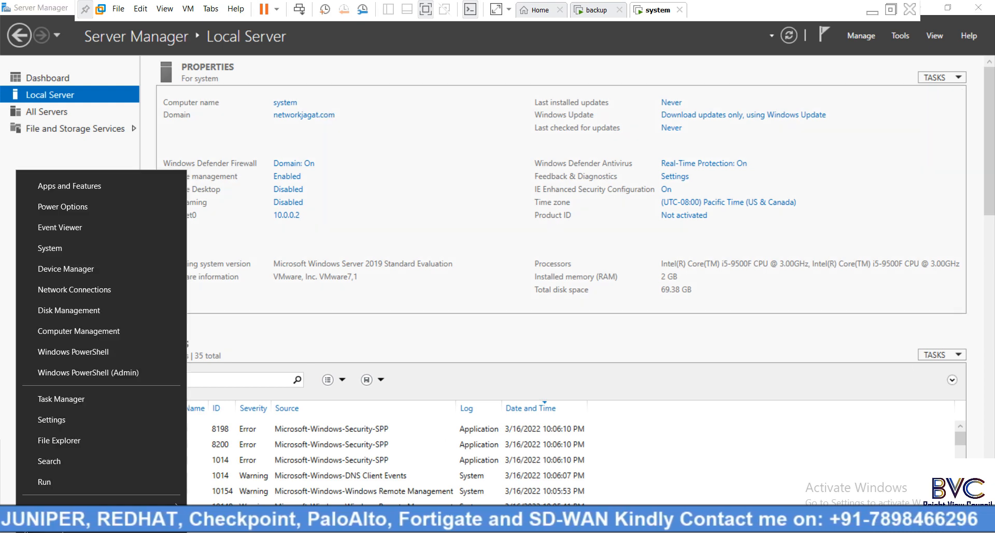
left_click(45, 480)
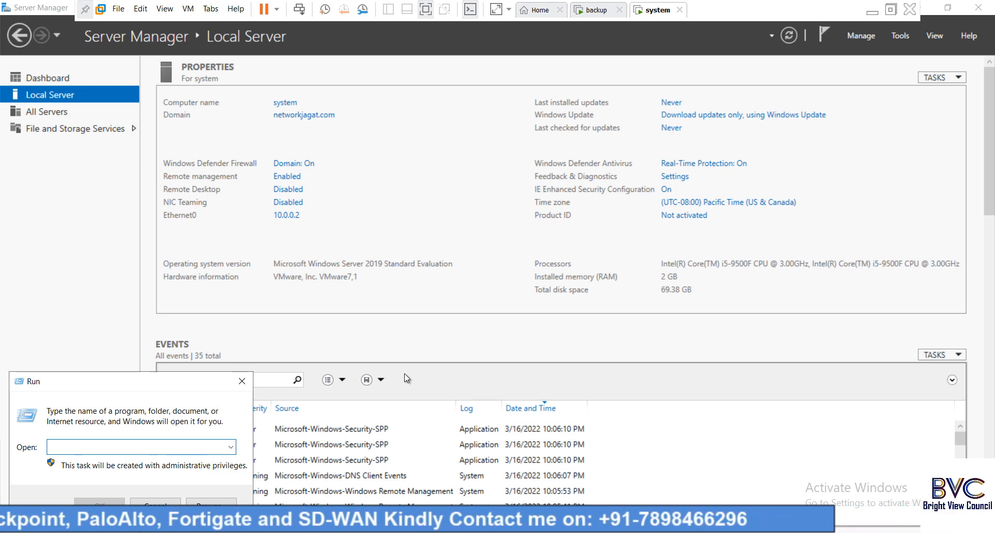
type("10.0.0.1")
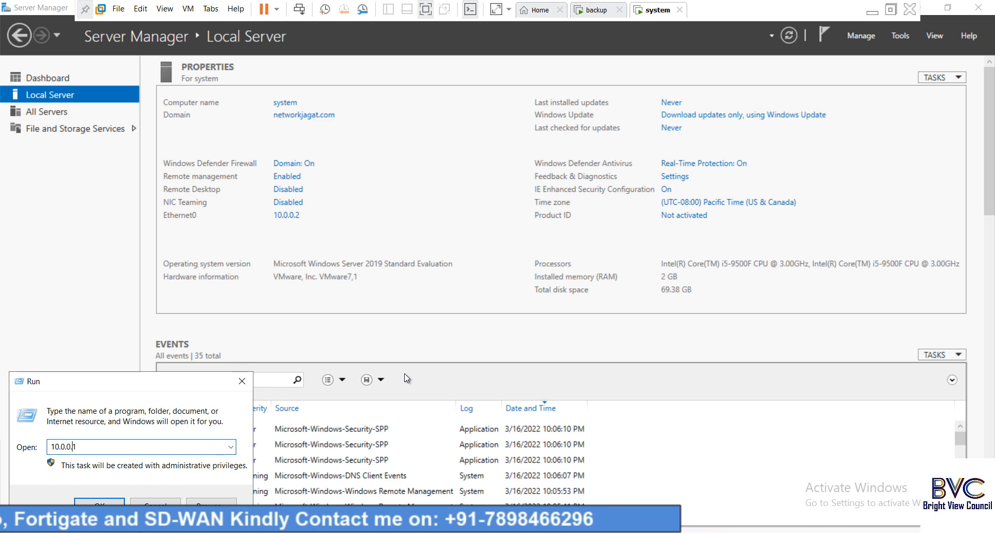
type("\\\\")
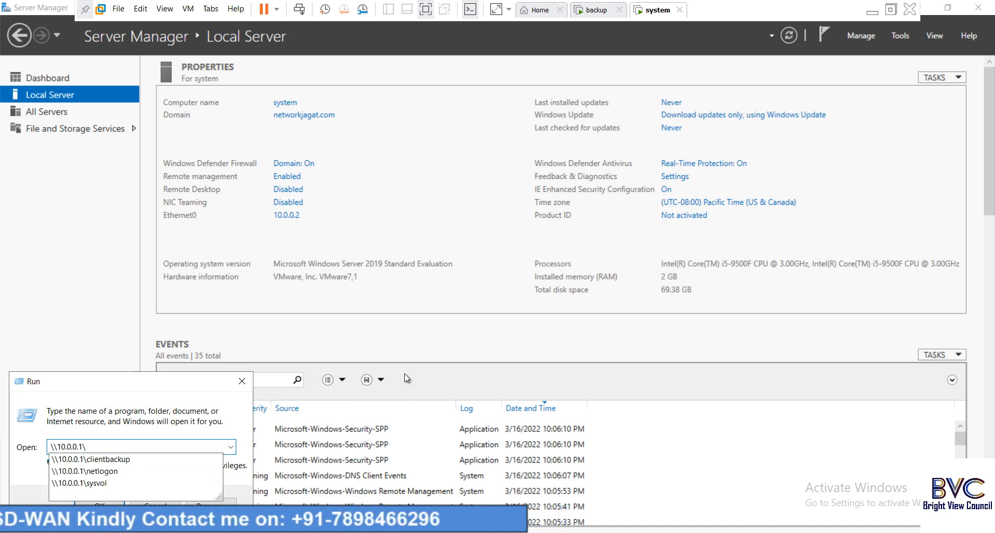
left_click(119, 459)
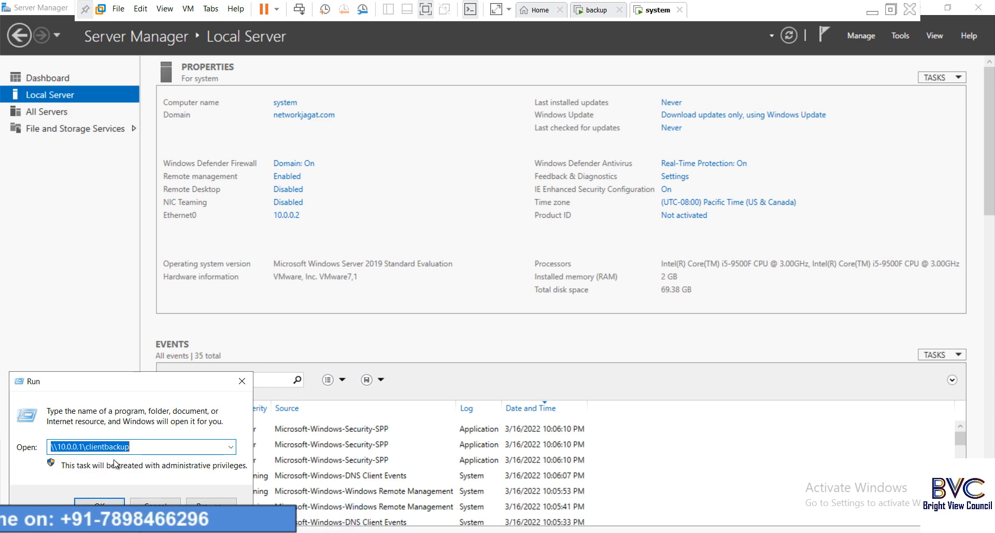
left_click(100, 502)
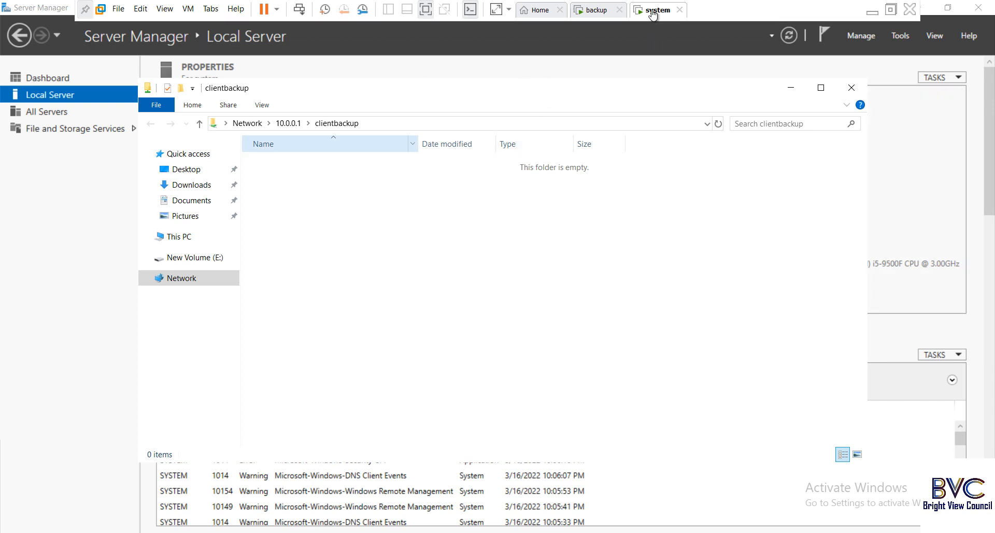
left_click(851, 87)
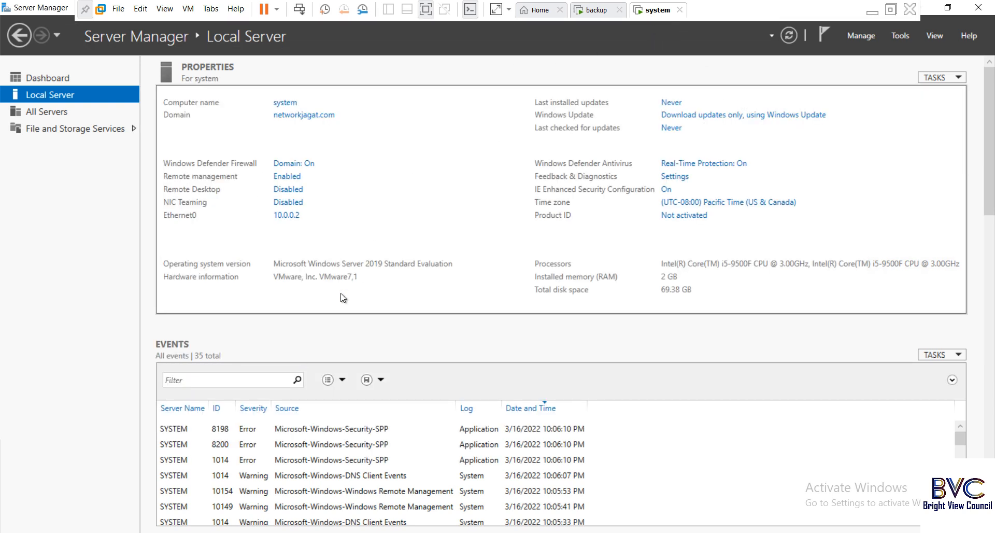
- Create an 'offical' folder on the system VM's New Volume (E:) and open it
key("super+e")
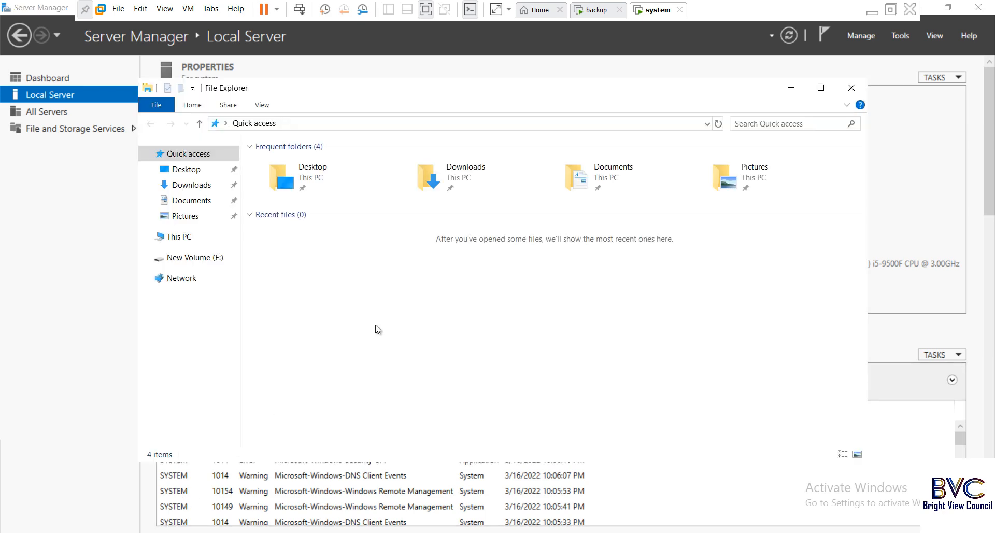
left_click(186, 236)
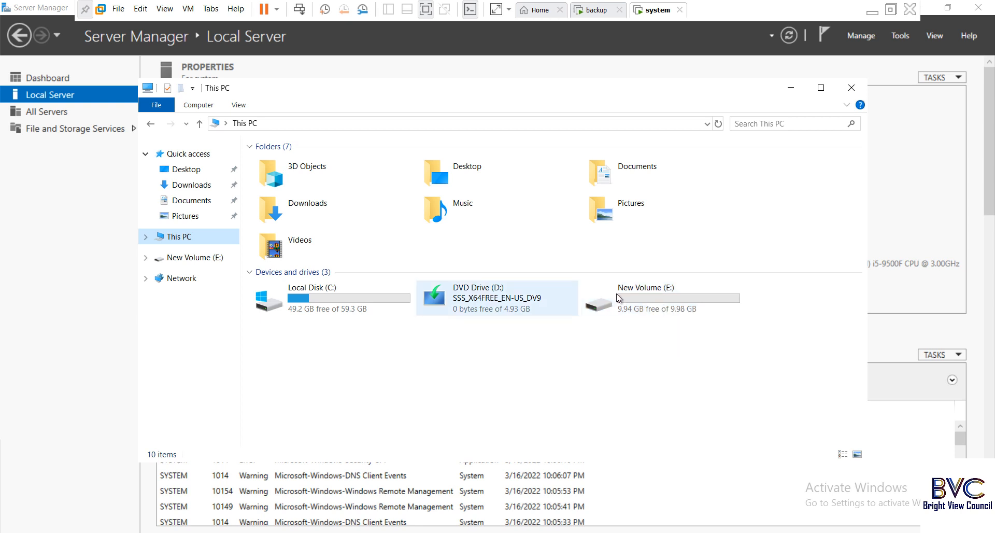
double_click(648, 295)
right_click(371, 231)
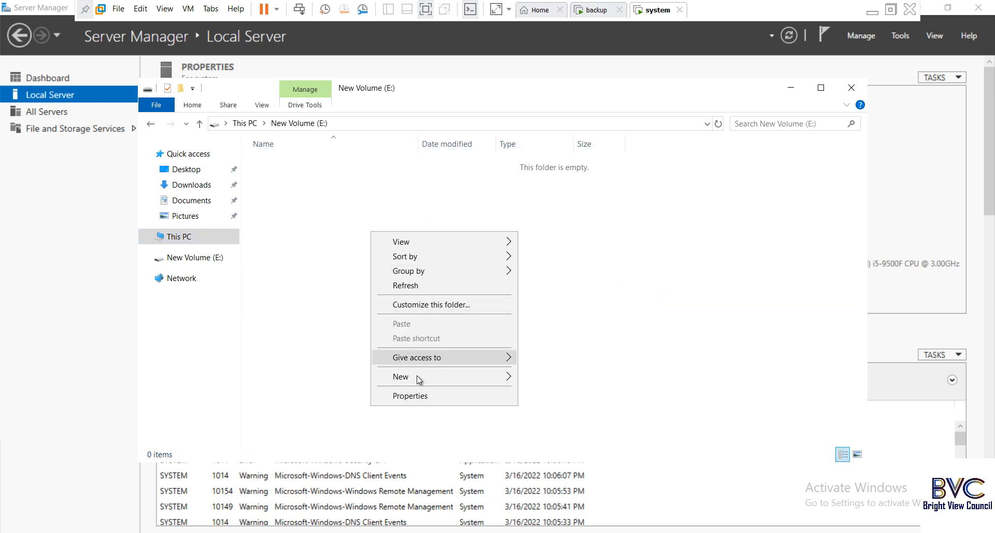
mouse_move(477, 384)
left_click(548, 380)
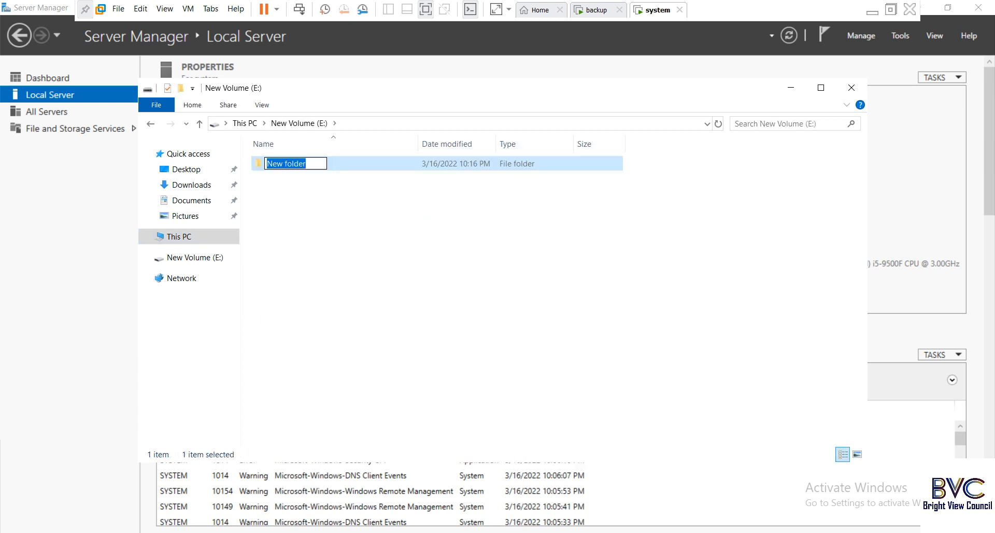
type("offi")
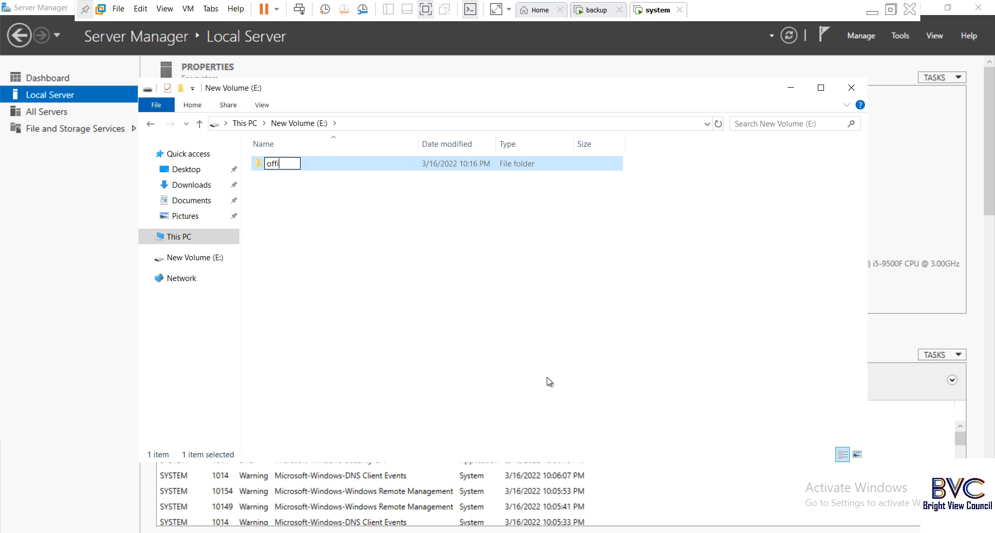
type("cal")
left_click(497, 290)
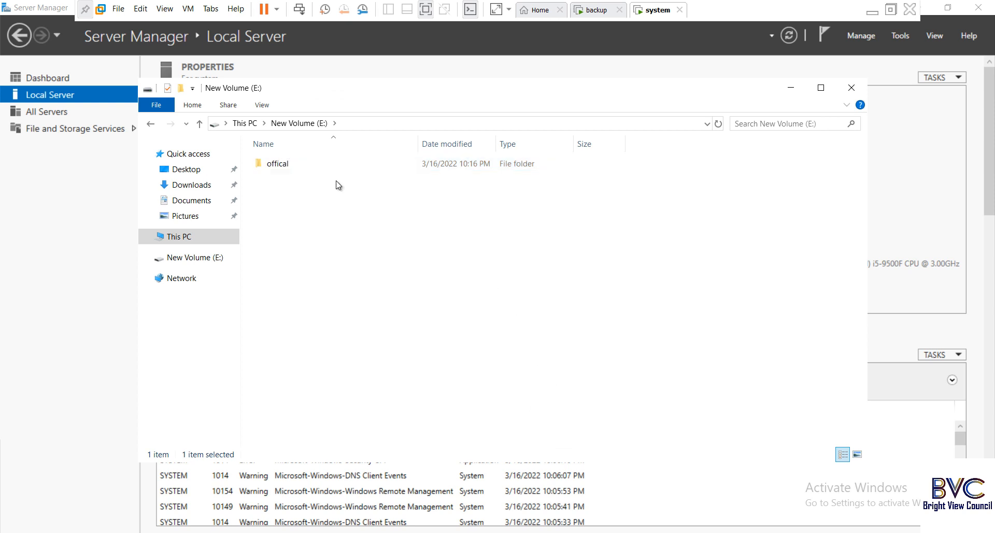
double_click(296, 165)
right_click(303, 201)
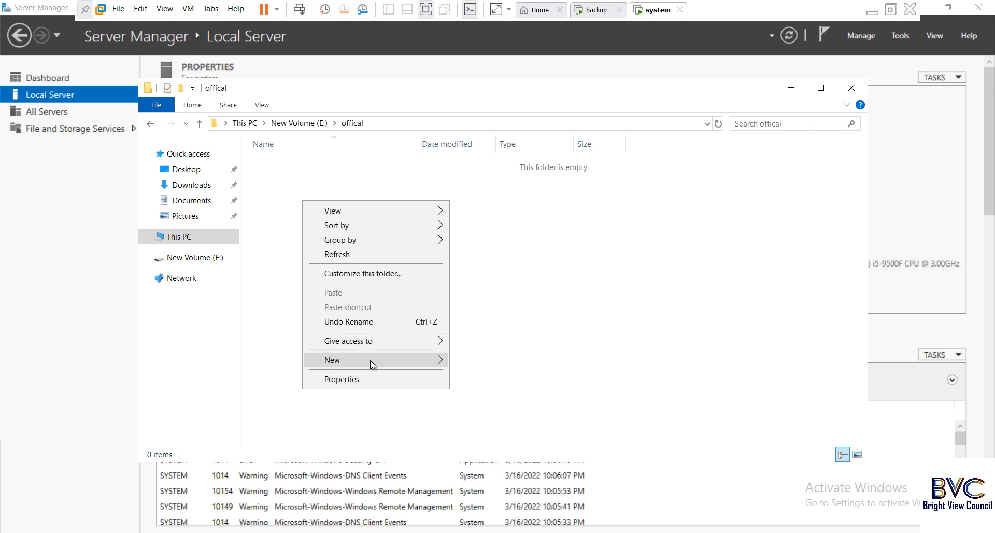
- Create text file f1 in offical containing a row of 1s and save it
mouse_move(371, 365)
left_click(474, 438)
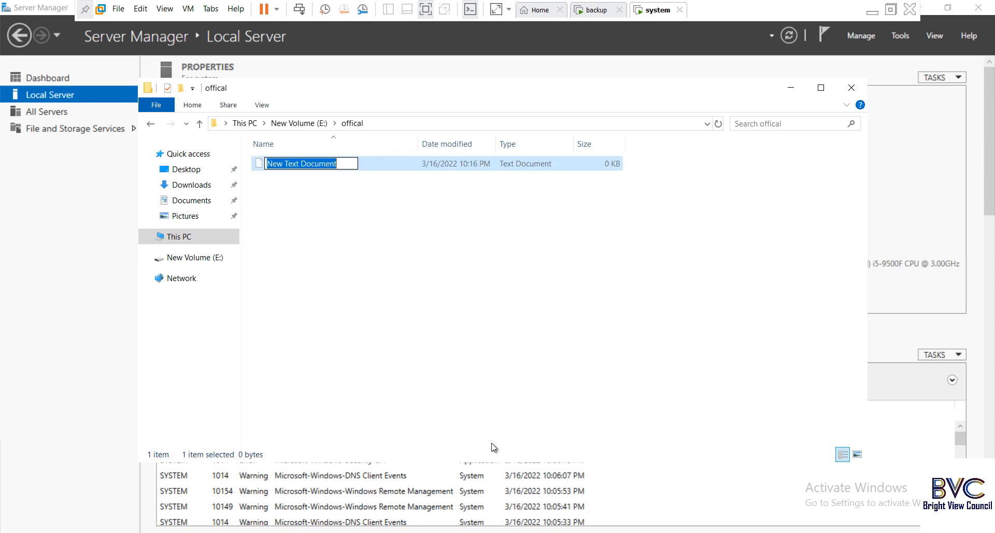
type("f1")
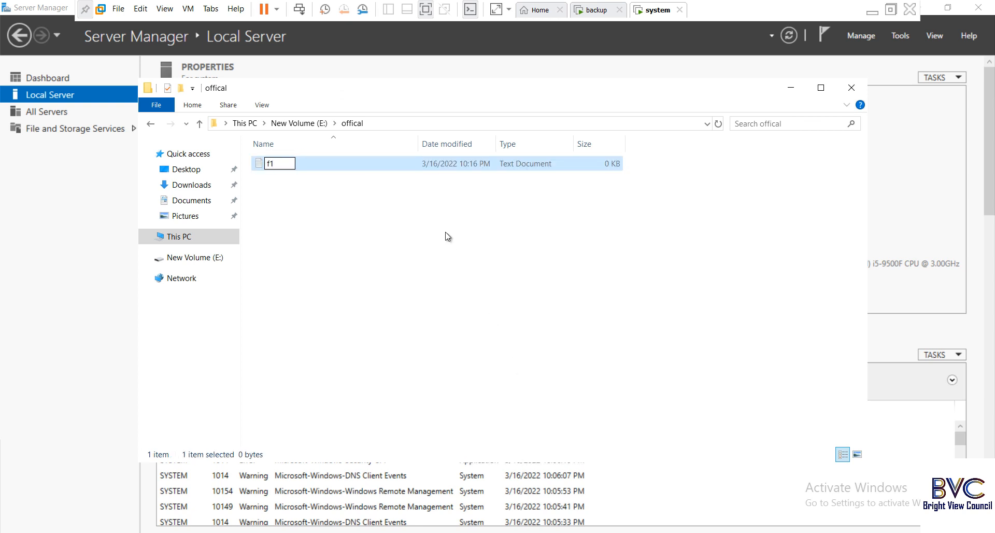
left_click(319, 179)
double_click(274, 163)
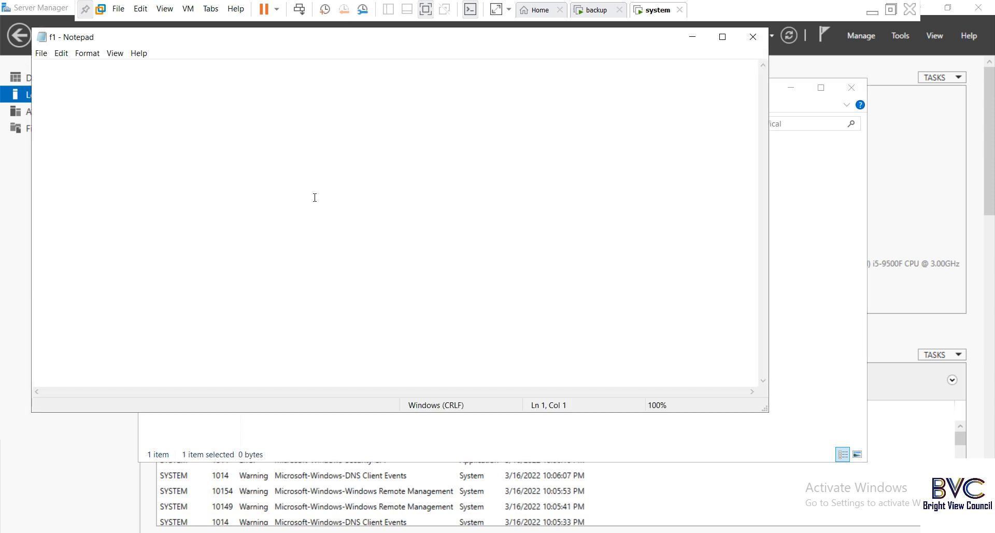
type("1111111111111111111111111")
left_click(755, 39)
left_click(464, 282)
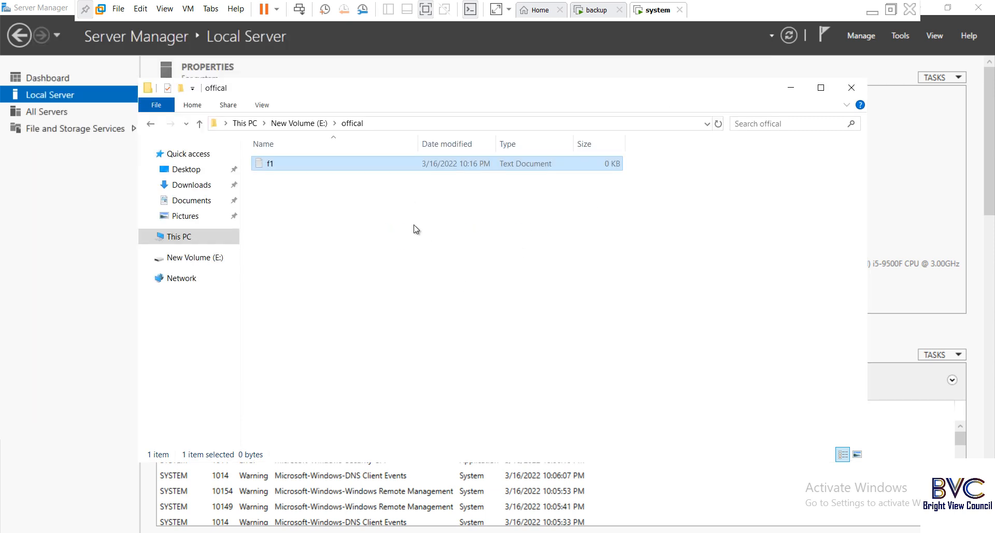
- Create text file f2 containing a row of 2s and save it
right_click(339, 207)
mouse_move(413, 366)
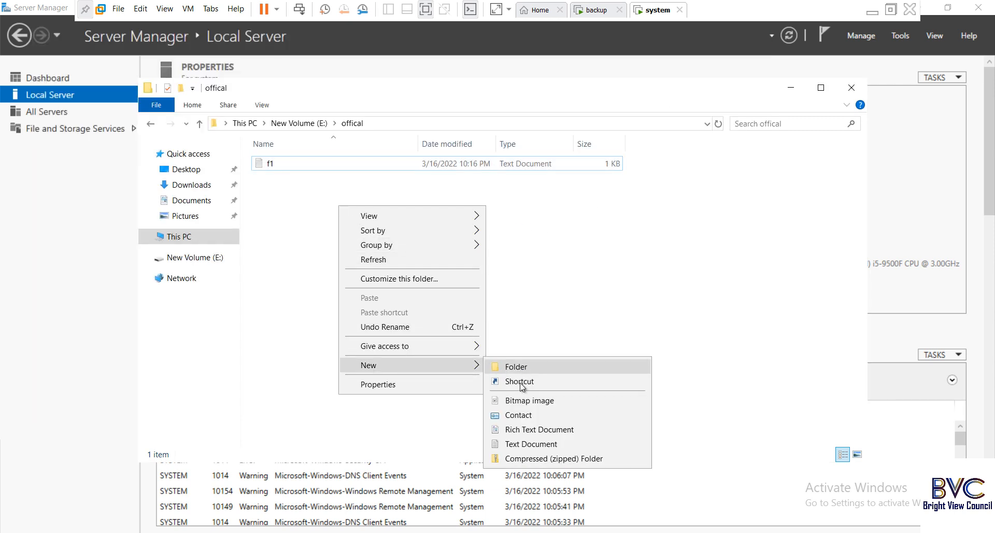
left_click(531, 444)
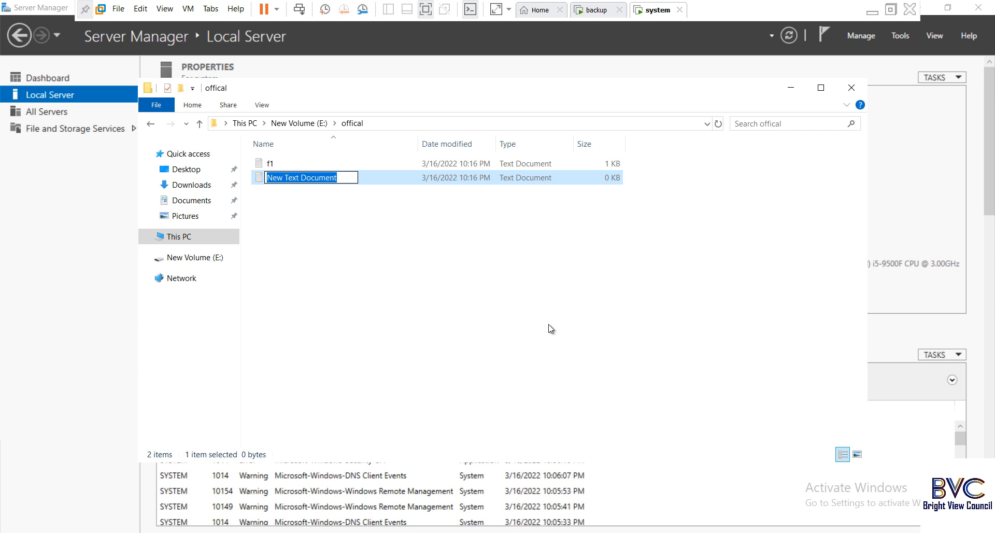
type("f2")
key("Return")
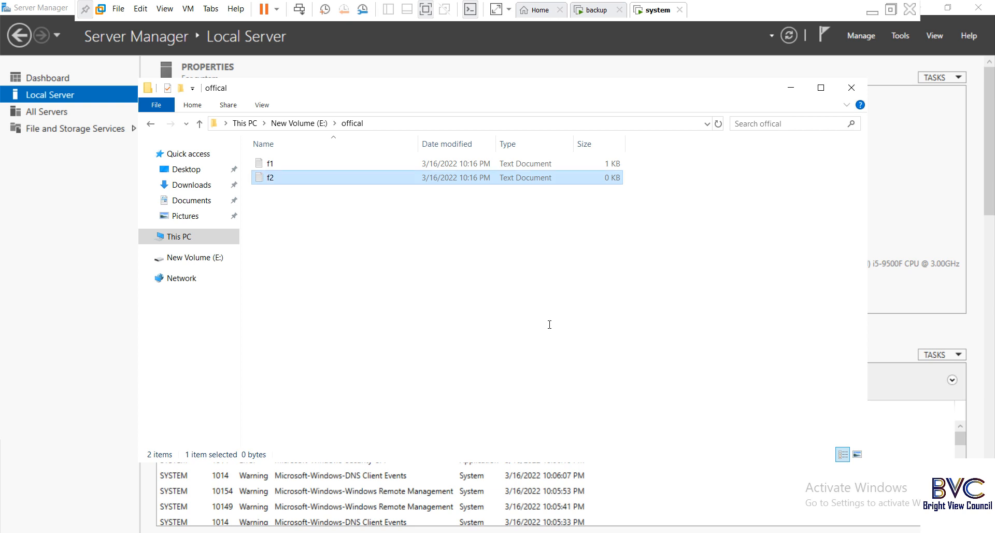
key("Return")
type("22222222222222222222222222222")
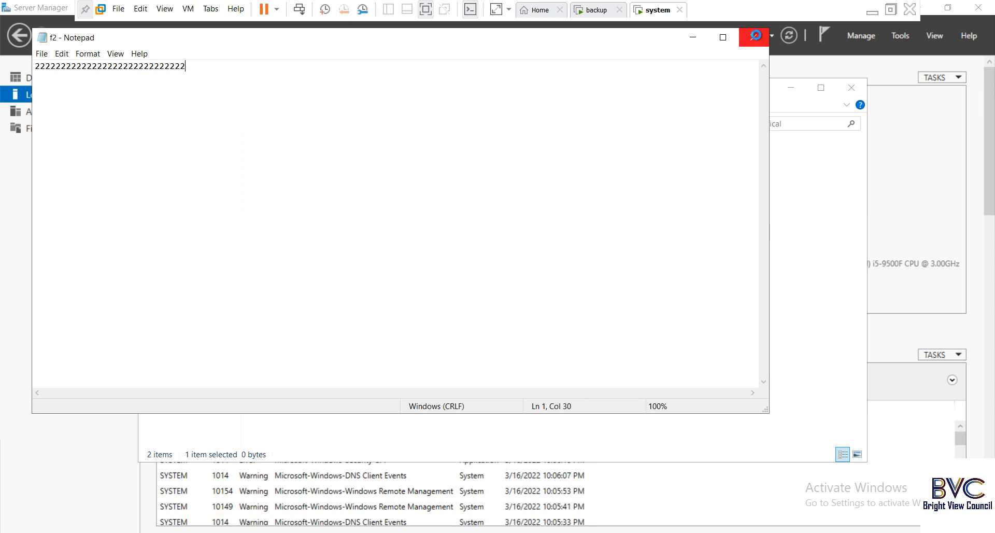
left_click(753, 37)
left_click(465, 284)
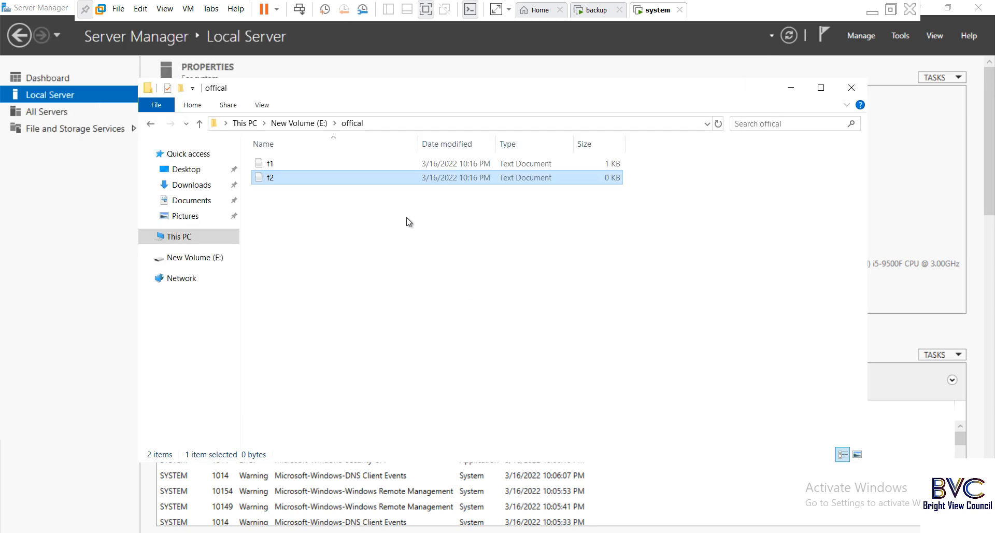
- Reopen f1 and f2 to verify their contents, then close them
left_click(270, 164)
key("Return")
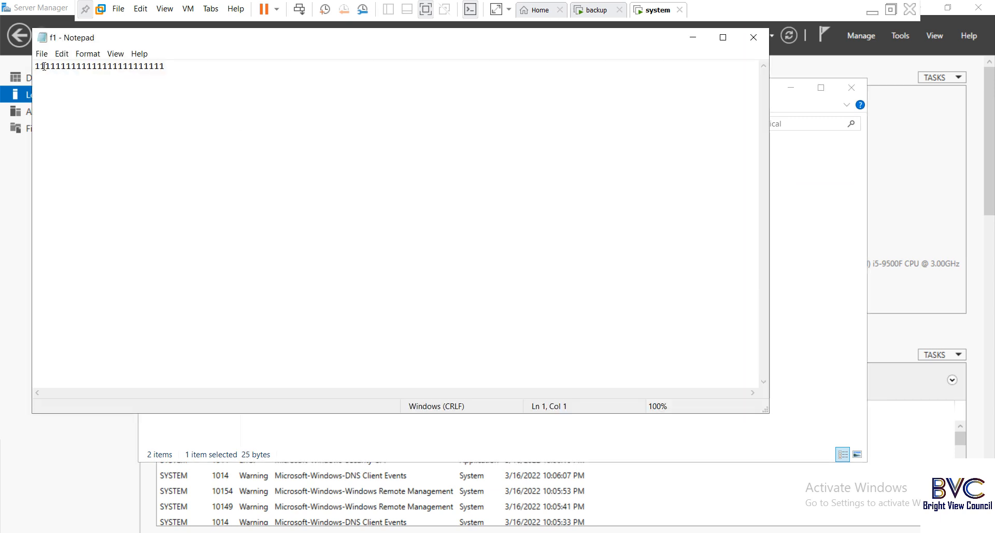
left_click(754, 34)
double_click(279, 178)
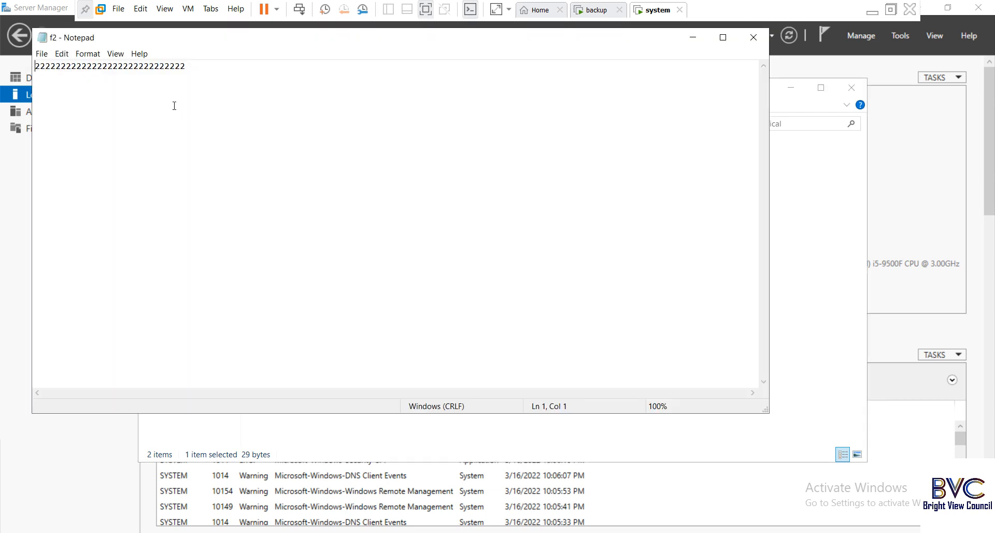
left_click(755, 35)
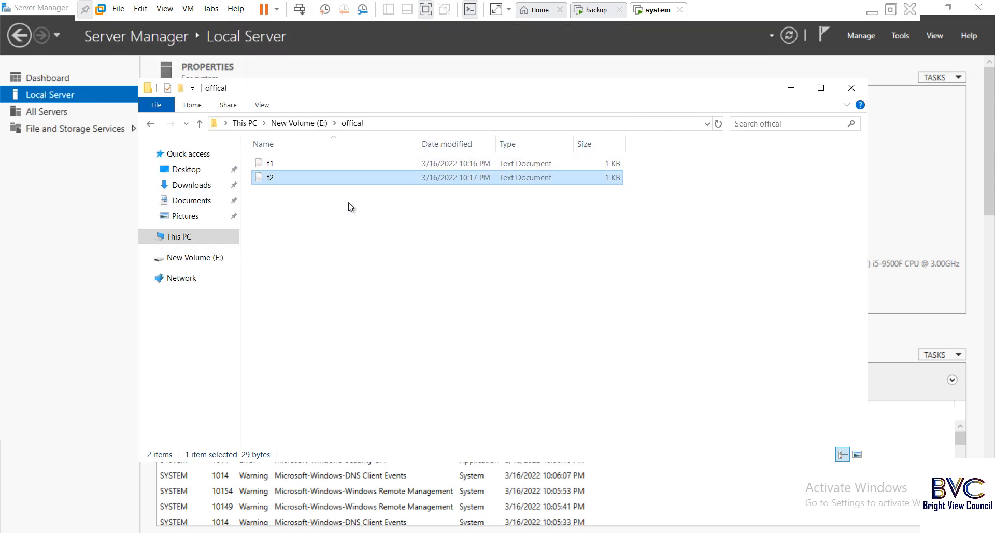
- Close the offical folder window and open Server Manager's Manage menu
left_click(851, 88)
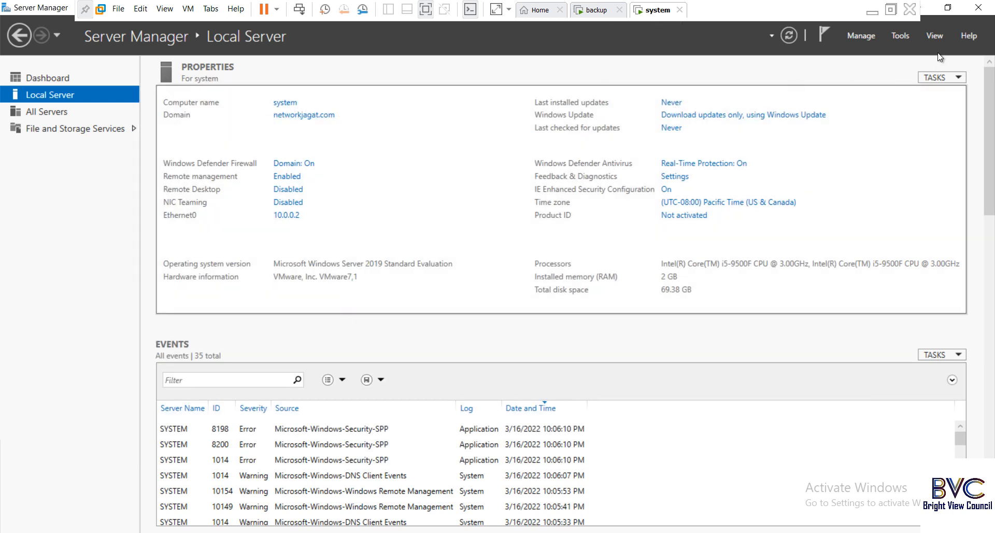
left_click(897, 38)
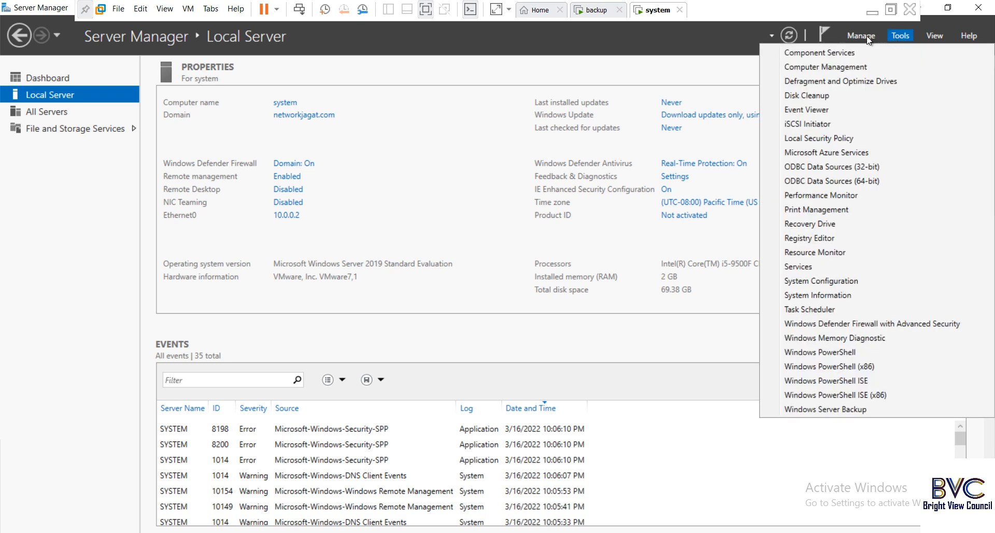
left_click(868, 37)
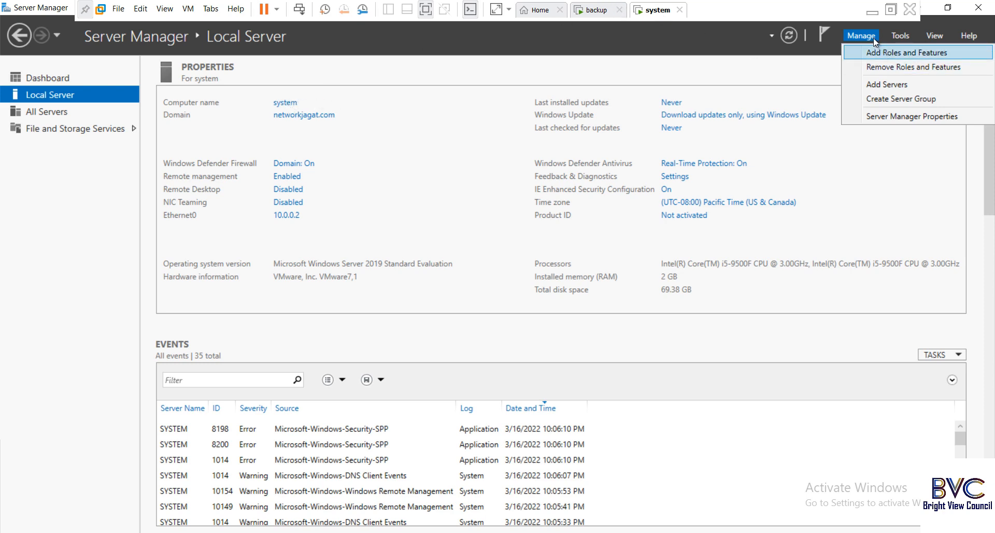
- Use Add Roles and Features with role-based install on this server to add Windows Server Backup, then close
left_click(889, 51)
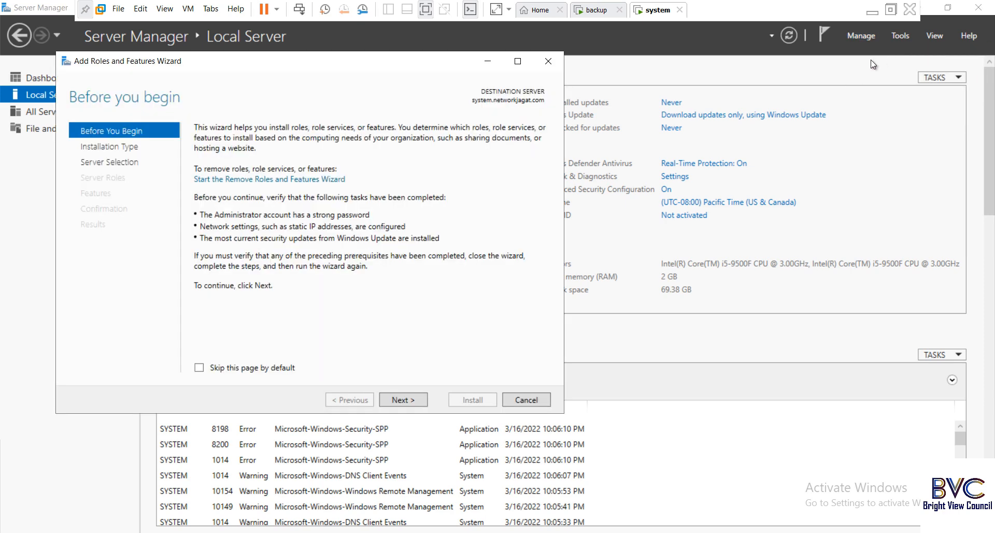
left_click_drag(384, 62, 751, 64)
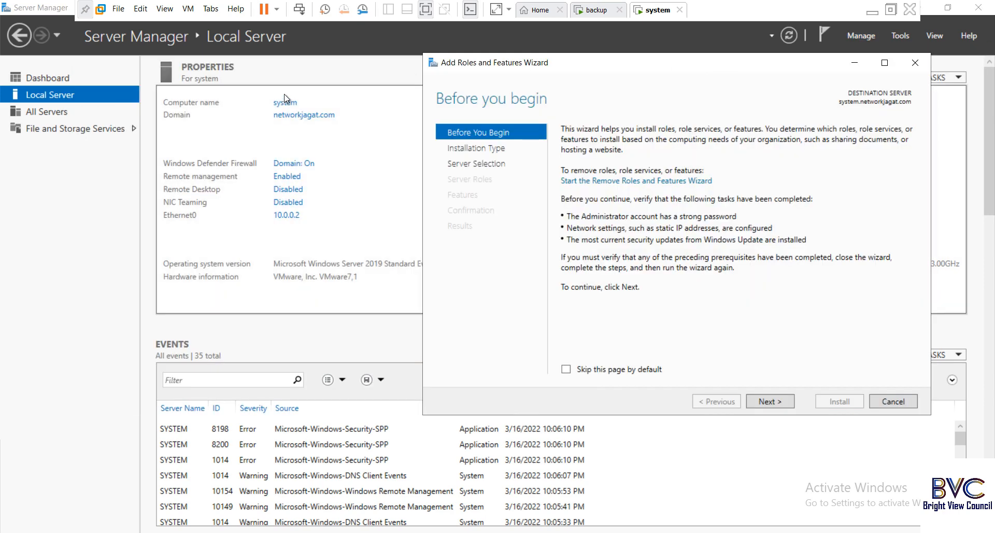
left_click_drag(671, 66, 647, 65)
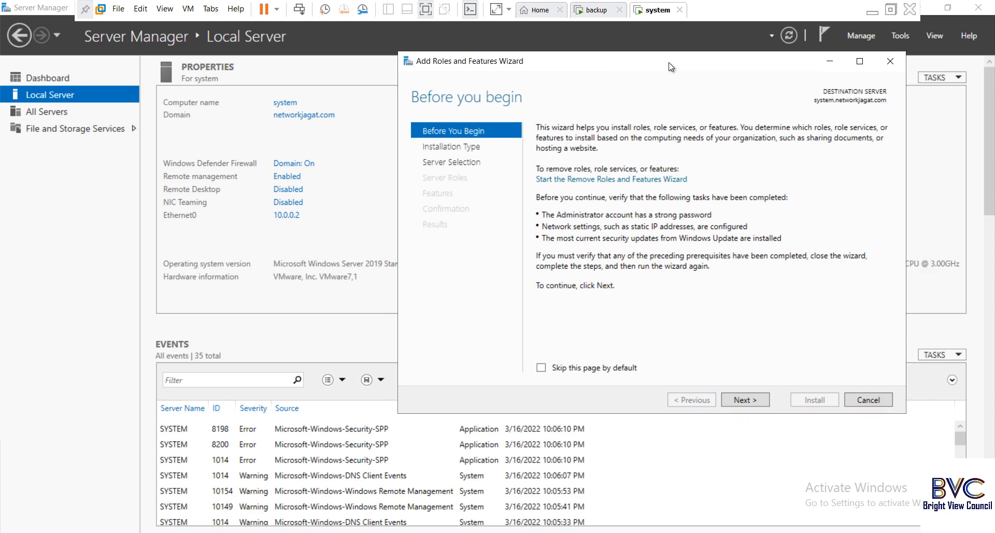
left_click(742, 402)
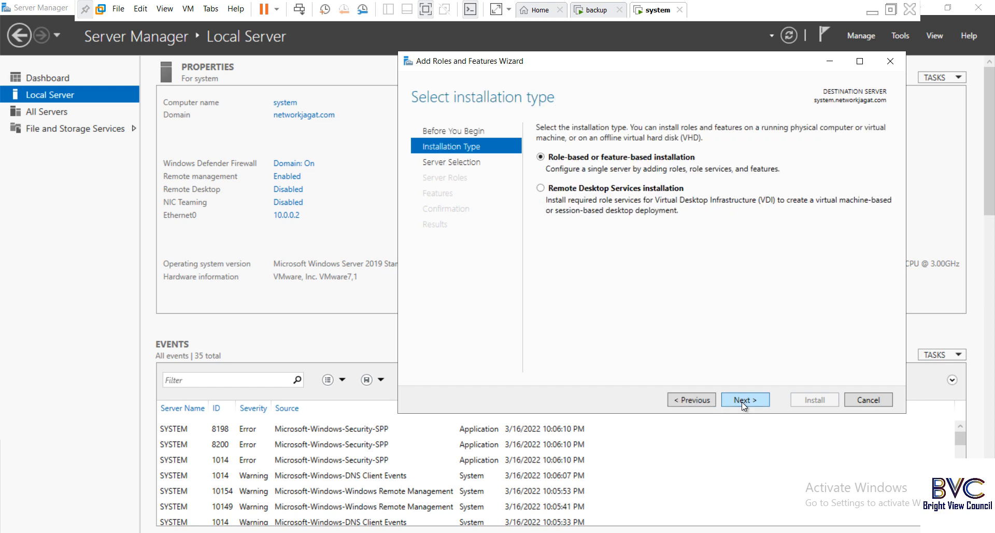
left_click(741, 402)
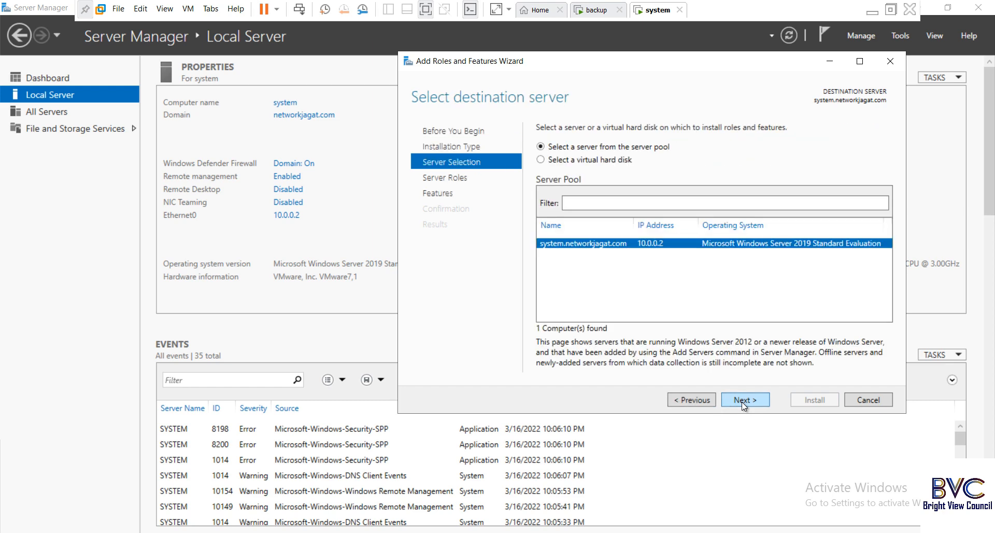
left_click(741, 402)
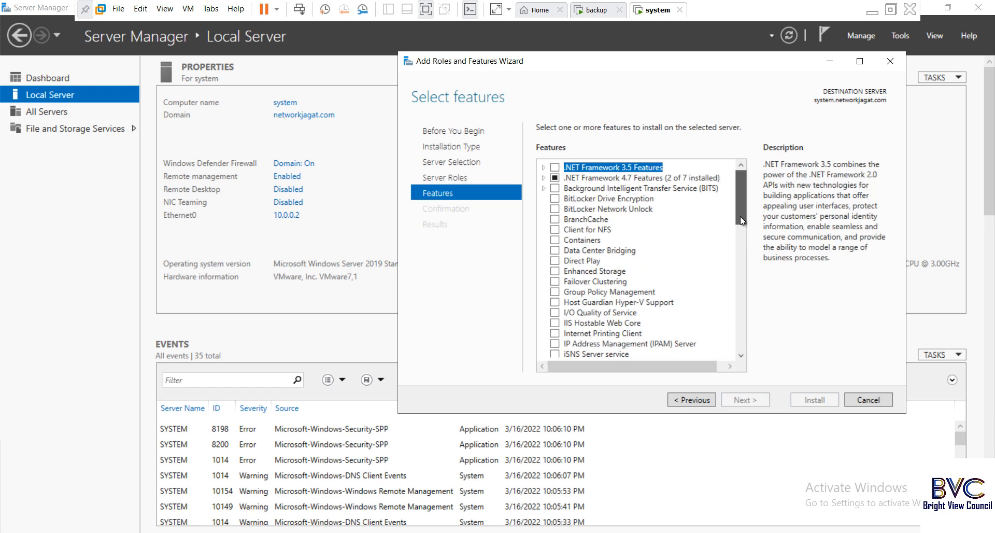
left_click_drag(740, 217, 748, 328)
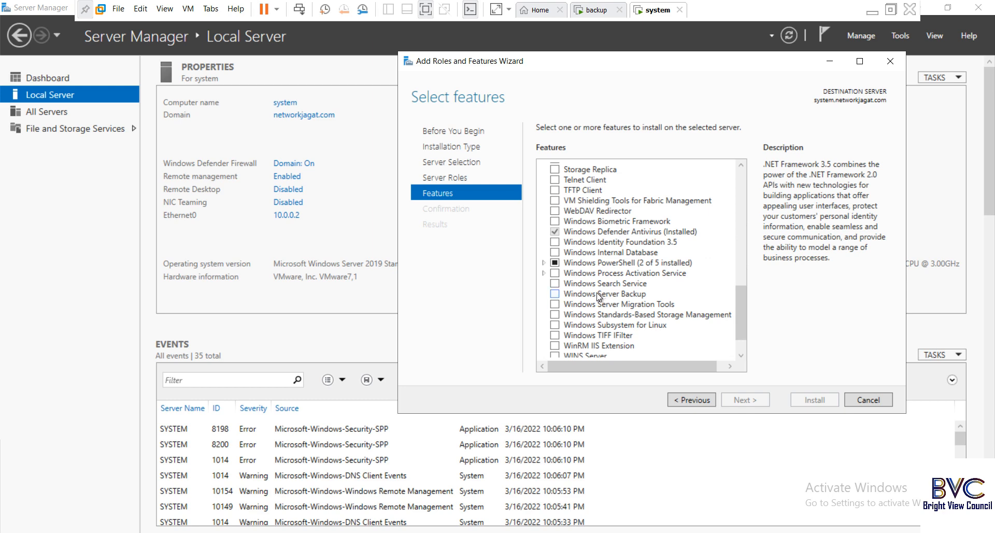
left_click(553, 294)
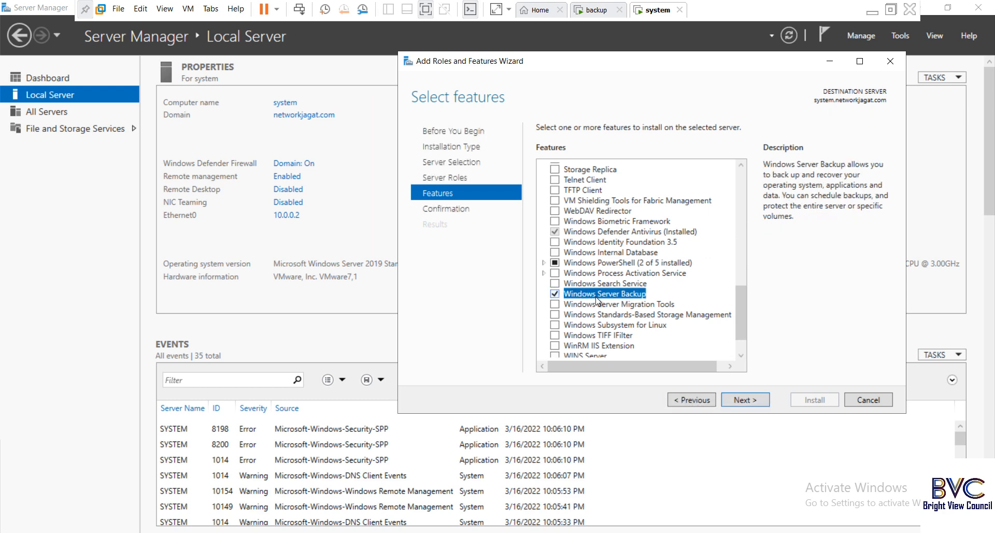
left_click(737, 397)
left_click(826, 401)
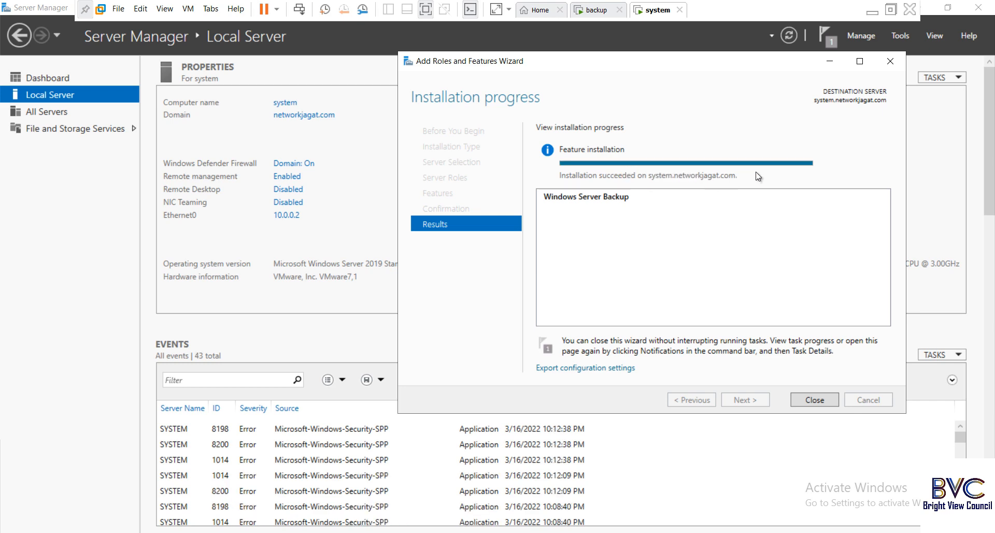
left_click(814, 401)
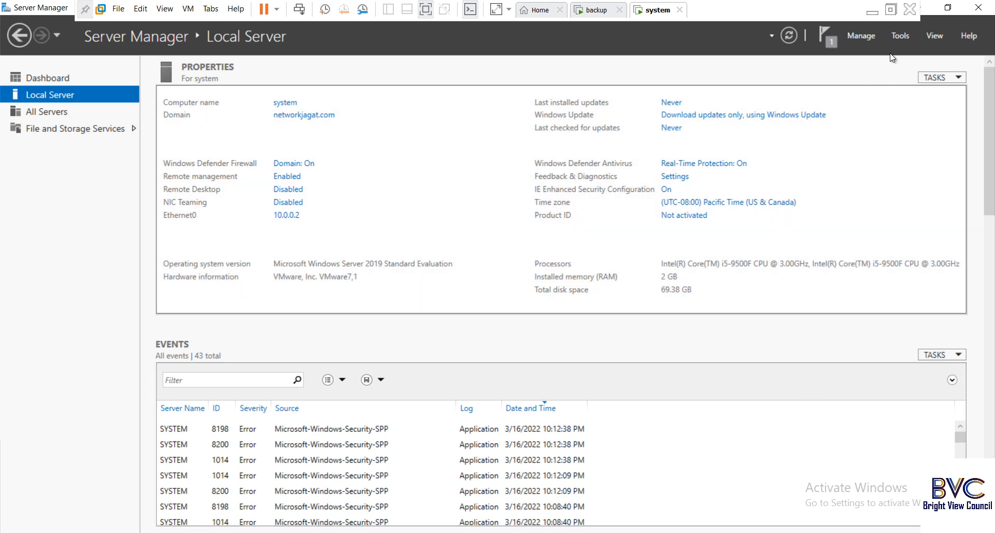
- Launch Windows Server Backup from Tools, select Local Backup, and start the Backup Schedule Wizard
left_click(893, 35)
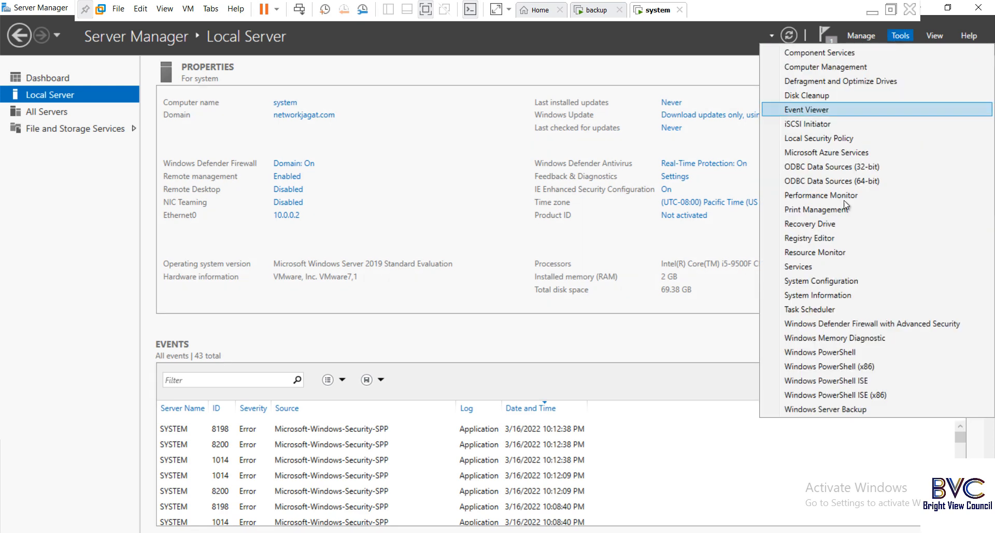
left_click(844, 409)
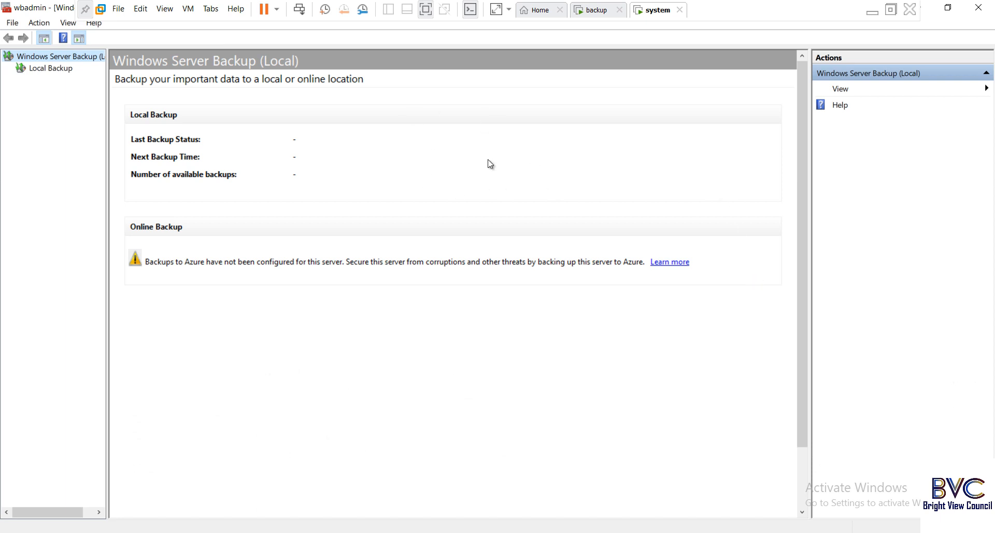
left_click(52, 70)
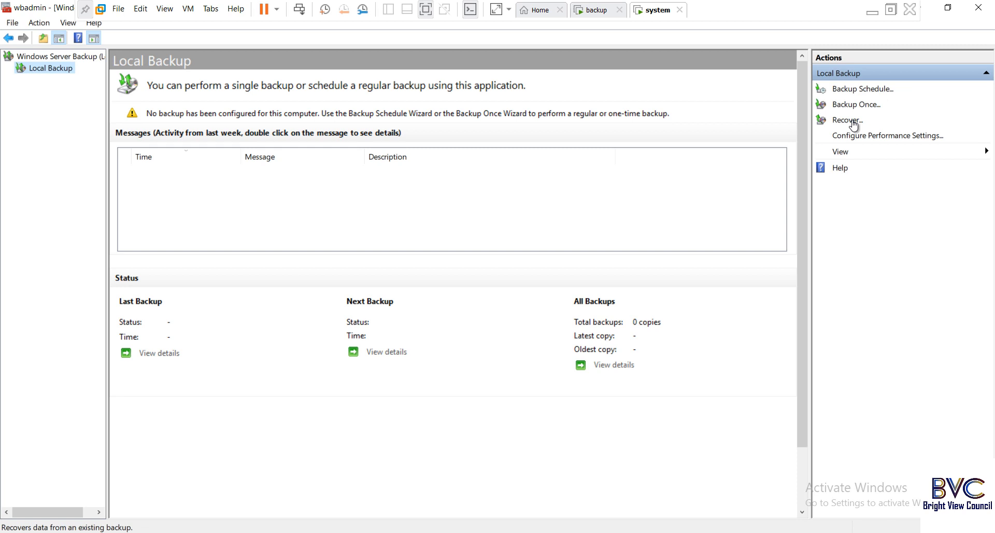
left_click(864, 90)
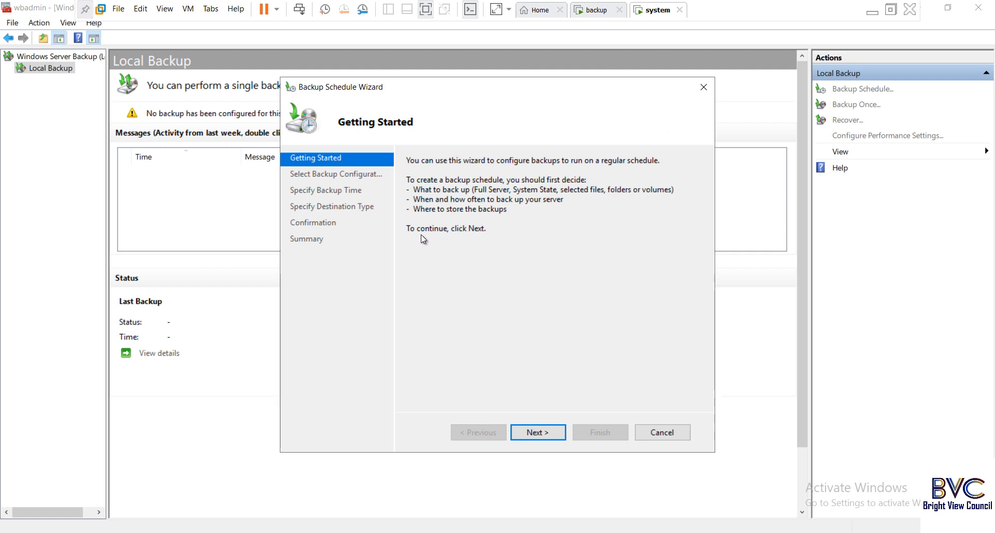
- Choose a custom backup configuration with only the E:\offical folder (f1.txt, f2.txt) selected
left_click(542, 433)
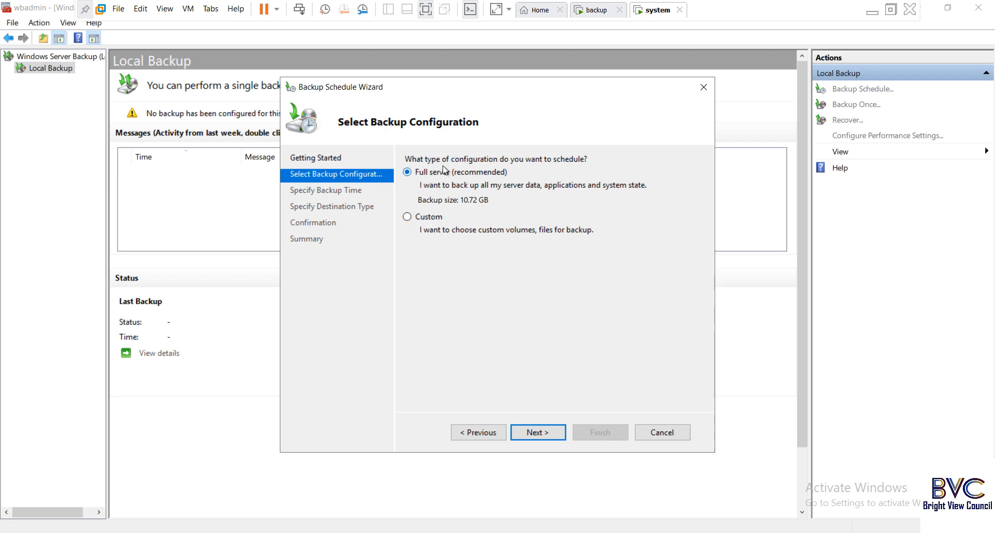
left_click(426, 218)
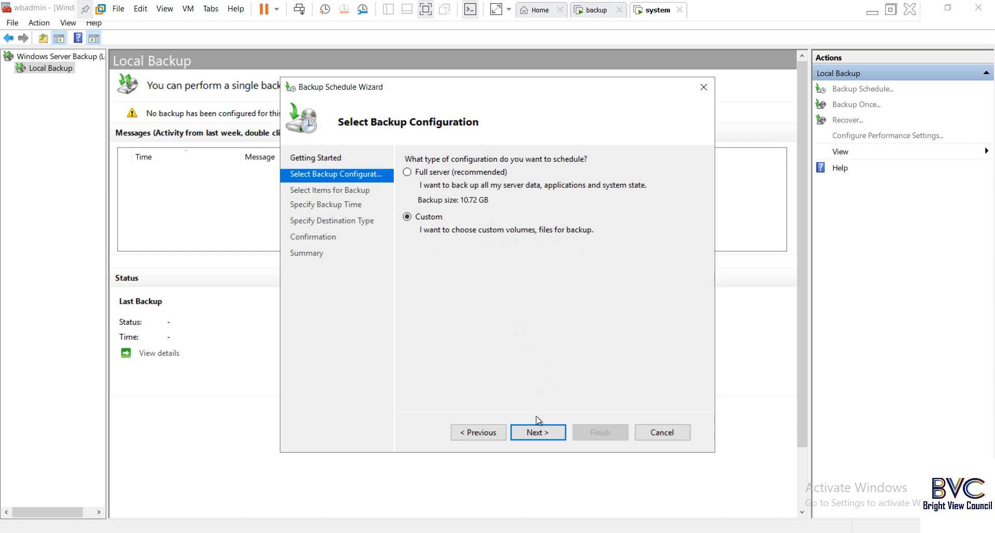
left_click(538, 431)
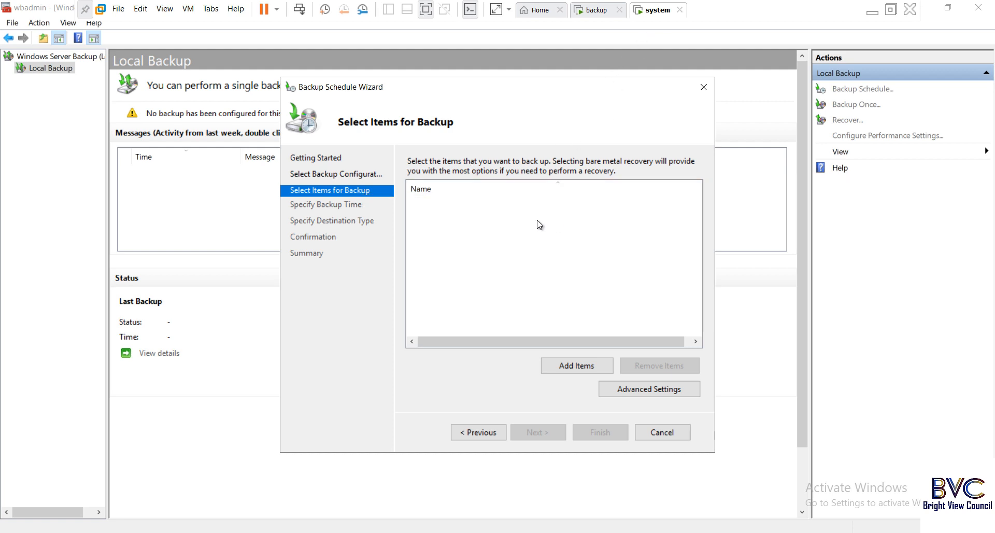
left_click(588, 367)
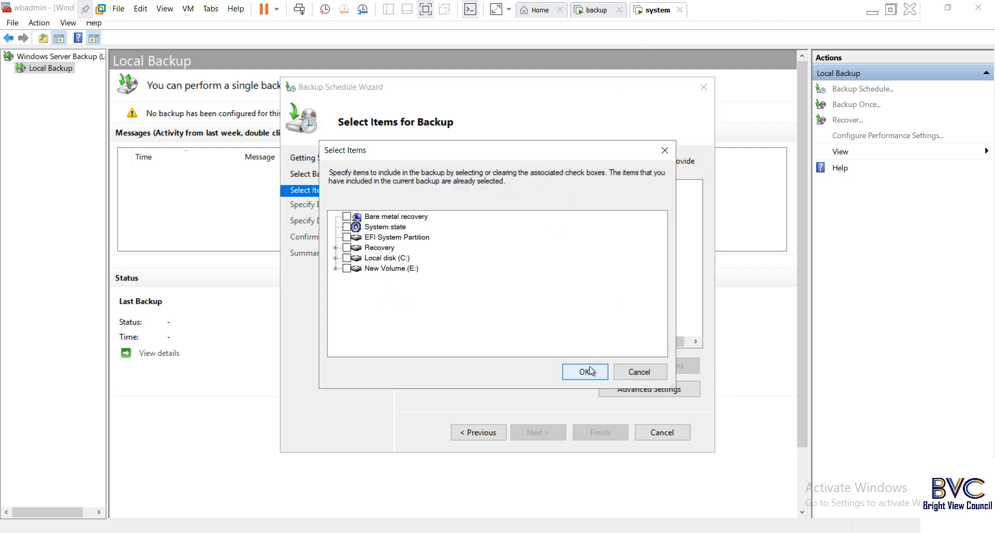
left_click(336, 269)
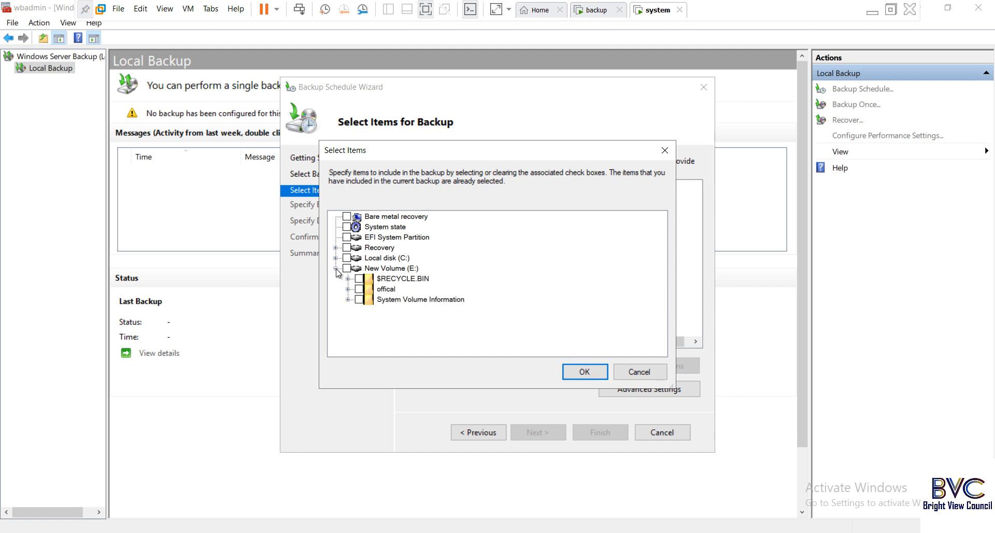
left_click(360, 289)
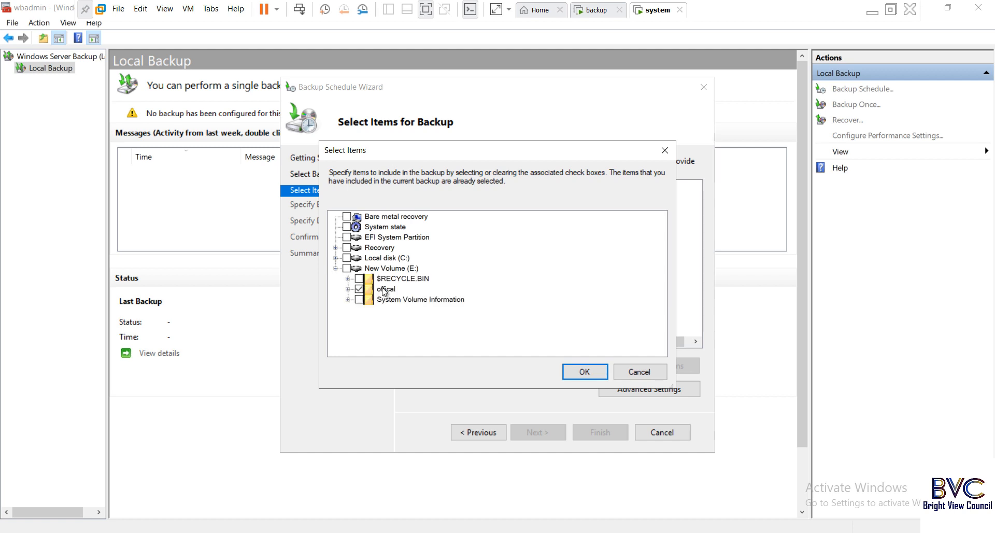
left_click(347, 289)
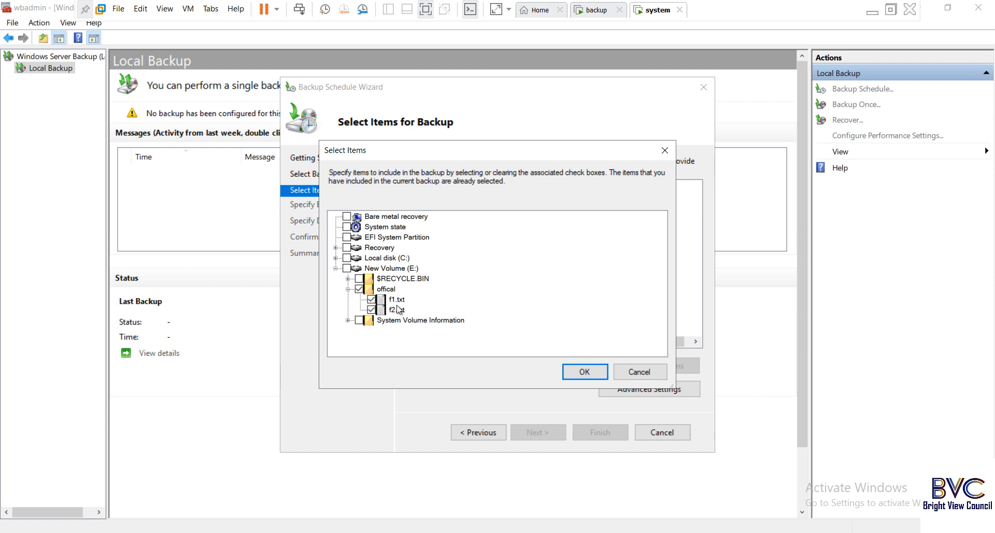
left_click(585, 372)
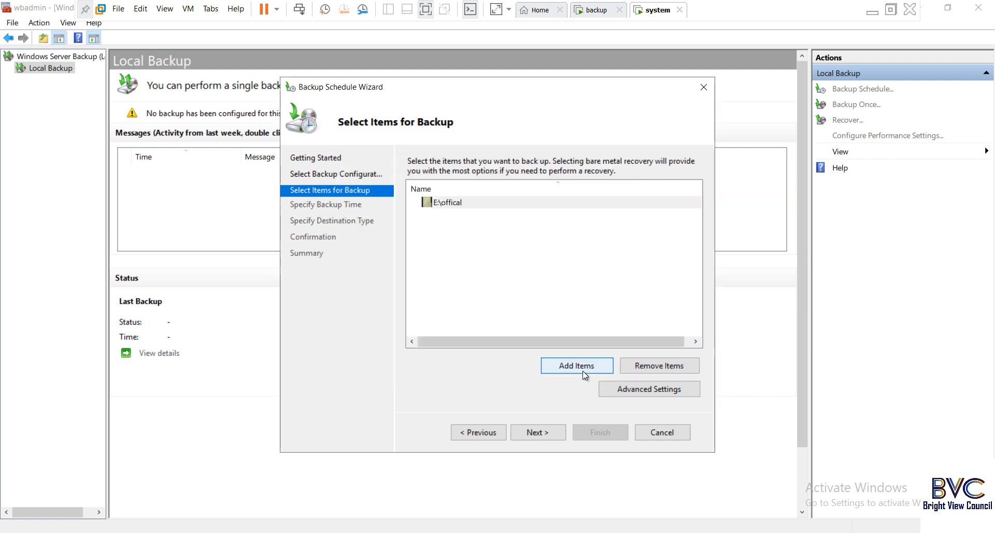
- On the Specify Backup Time page, pick 10:00 PM as the once-a-day backup time
left_click(546, 431)
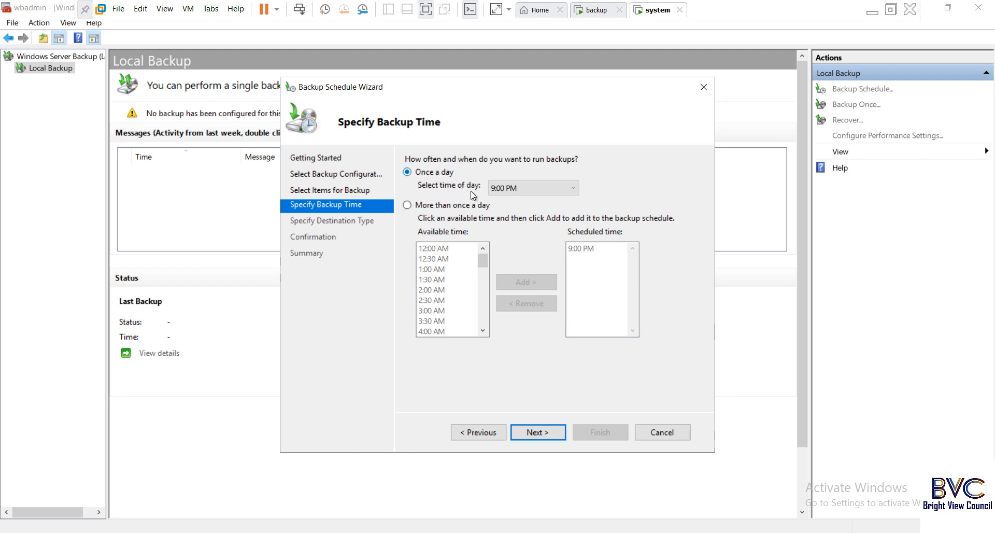
left_click(574, 191)
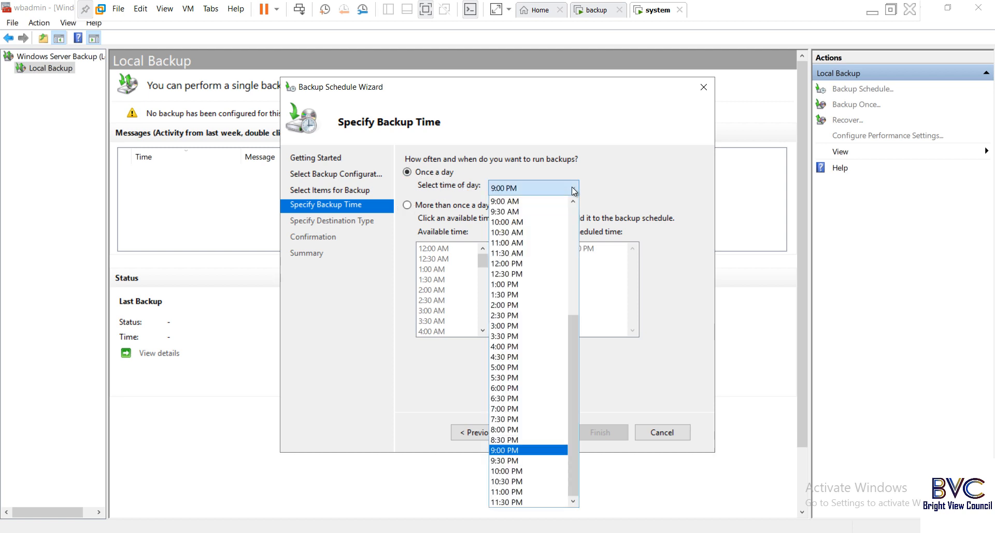
left_click_drag(575, 347, 566, 374)
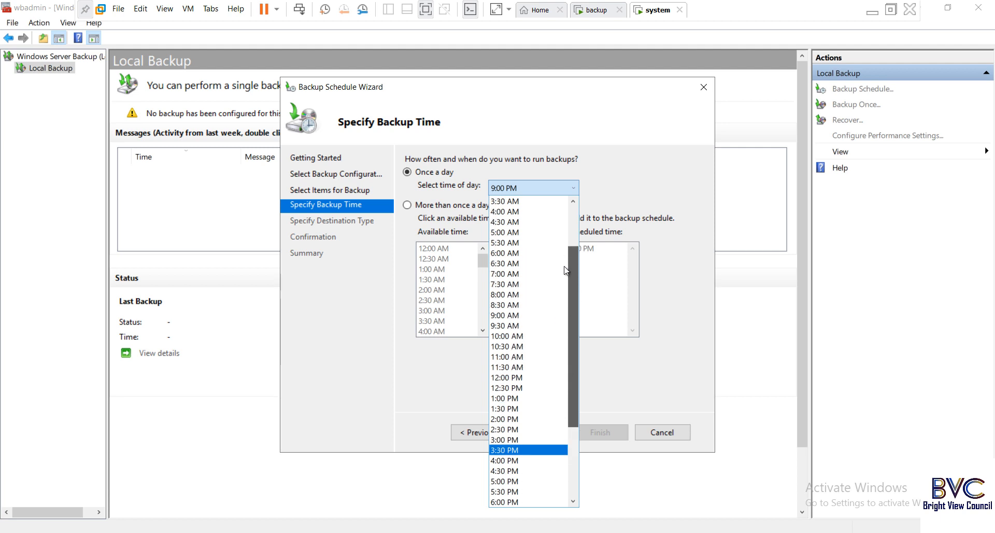
left_click_drag(573, 482, 549, 214)
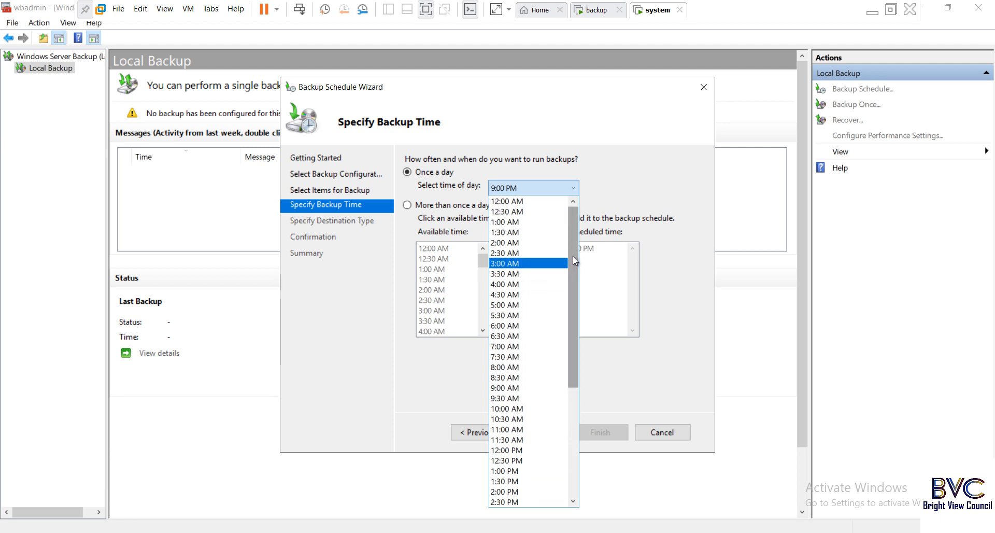
left_click_drag(573, 256, 554, 371)
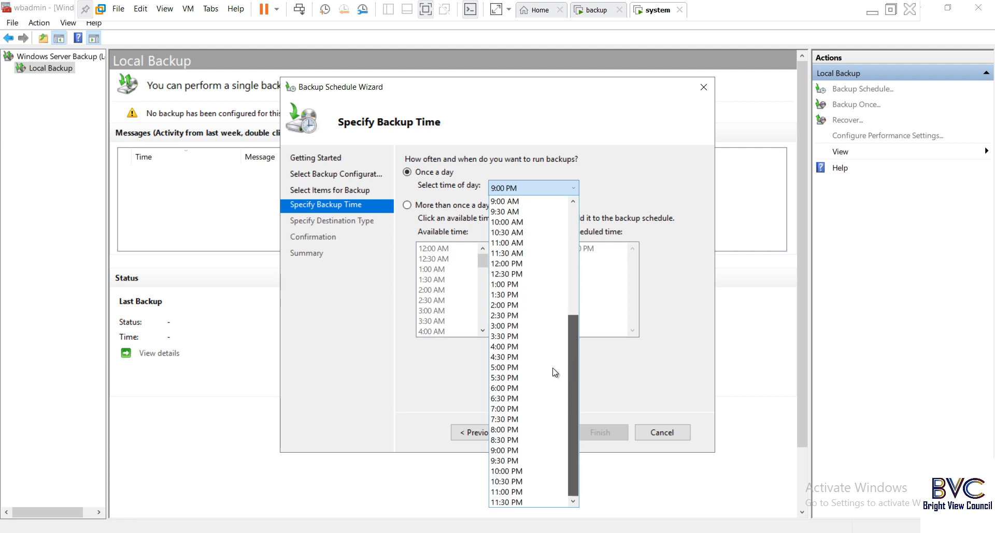
left_click(515, 472)
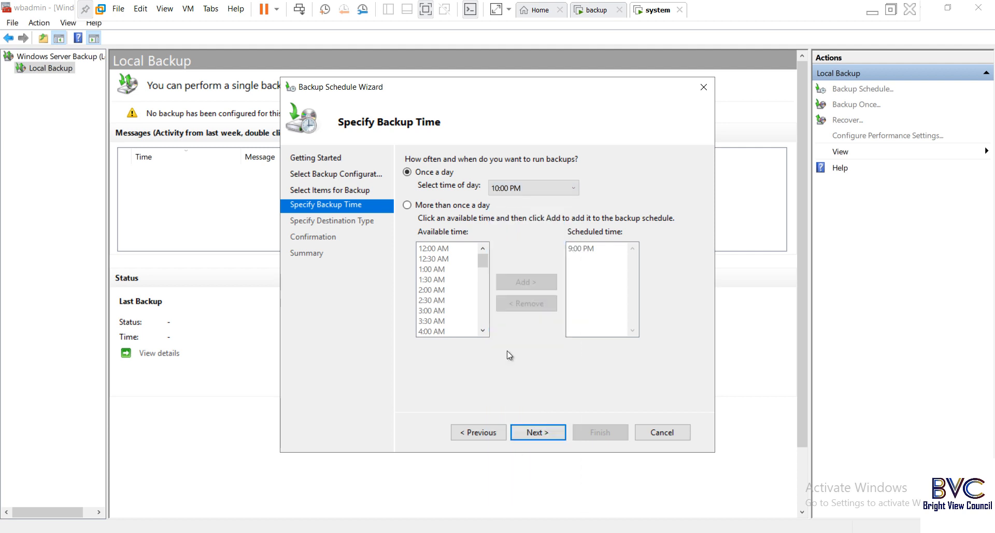
- Switch to more than once a day, replacing the 9:00 PM time with 9:00 AM
left_click(462, 207)
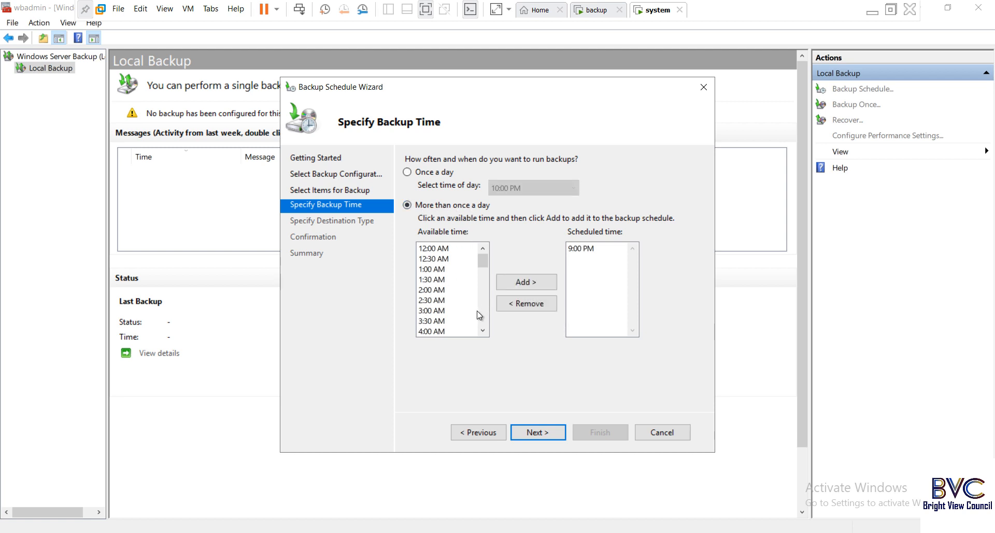
left_click(484, 330)
left_click(483, 330)
left_click(484, 330)
left_click(484, 330)
left_click(483, 330)
left_click(484, 330)
left_click(483, 330)
left_click(484, 330)
left_click(483, 330)
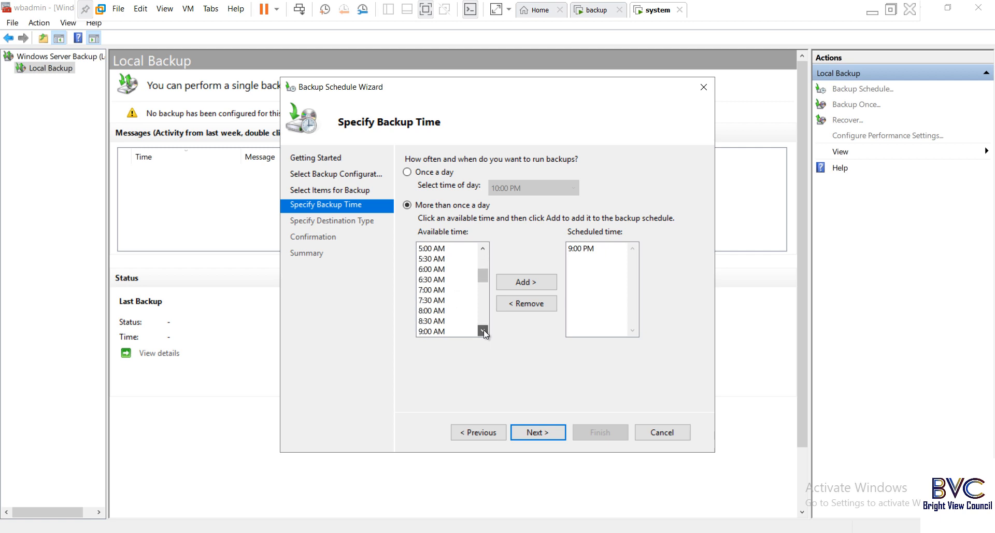
left_click(483, 330)
left_click(484, 330)
left_click(484, 330)
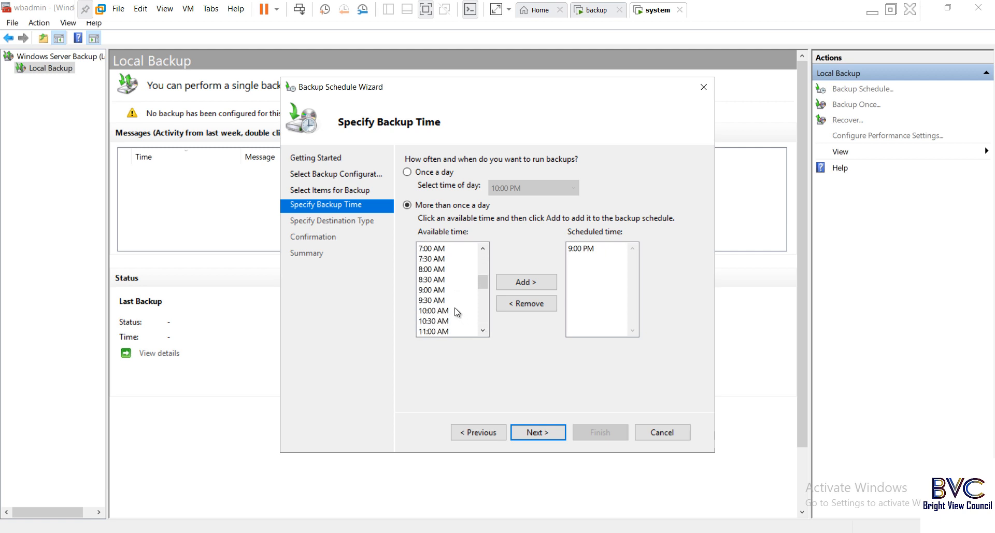
left_click(433, 290)
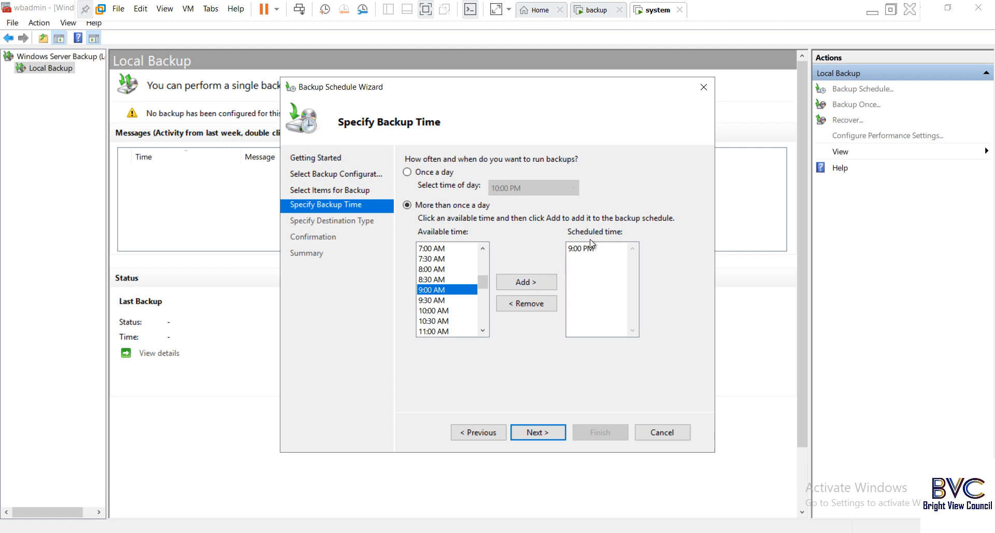
left_click(581, 250)
left_click(533, 302)
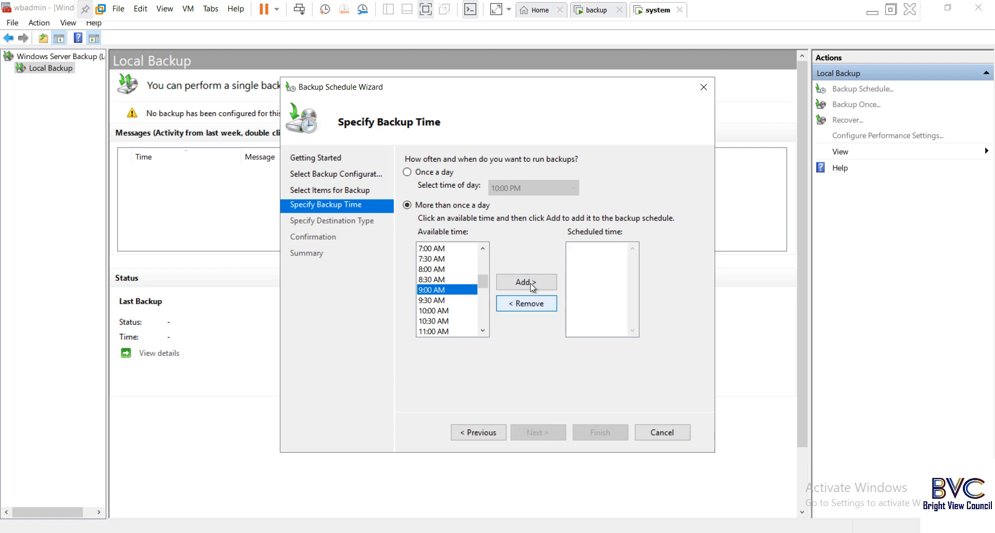
left_click(532, 280)
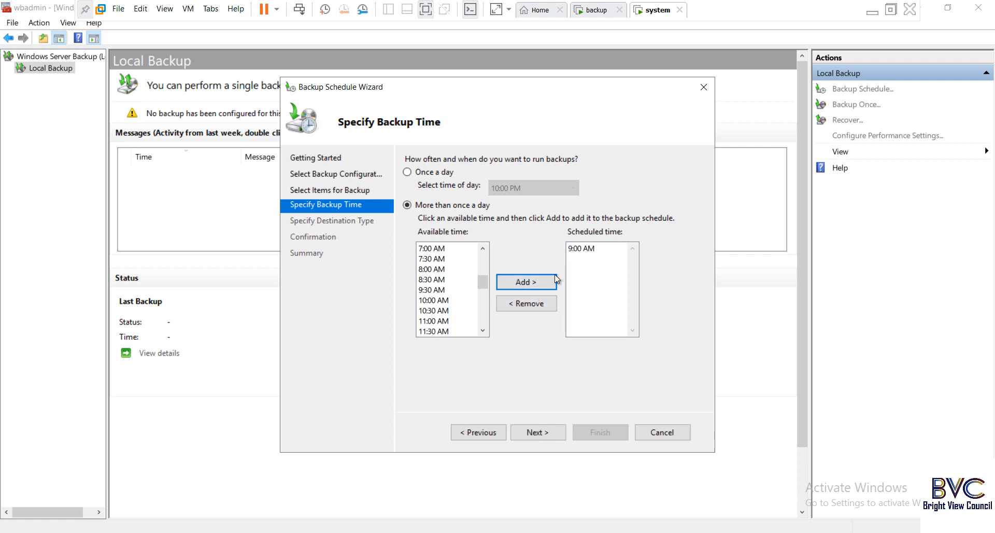
- Add 1:00 PM, 6:00 PM and 11:00 PM as further scheduled backup times and continue
left_click(482, 330)
left_click(482, 330)
left_click(483, 331)
left_click(482, 331)
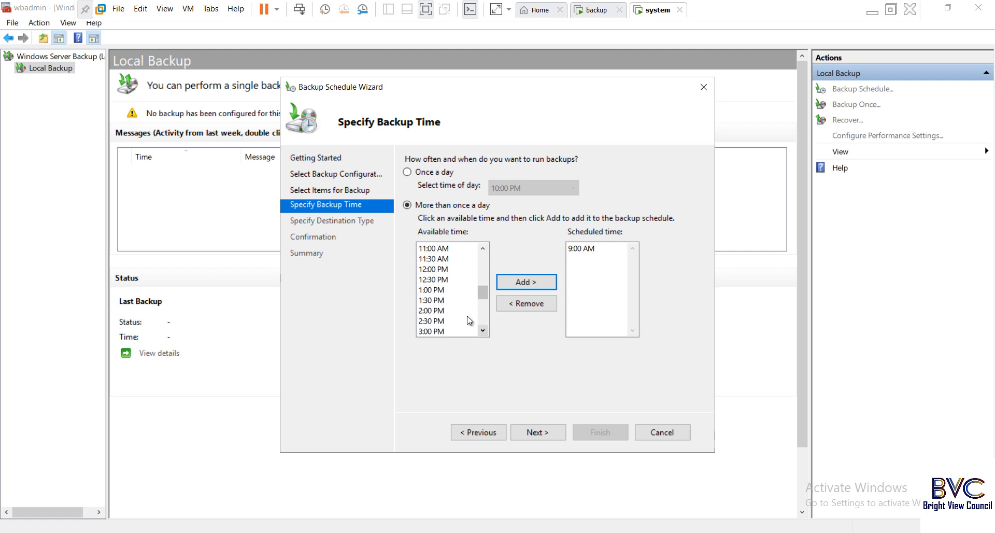
left_click(468, 290)
left_click(527, 281)
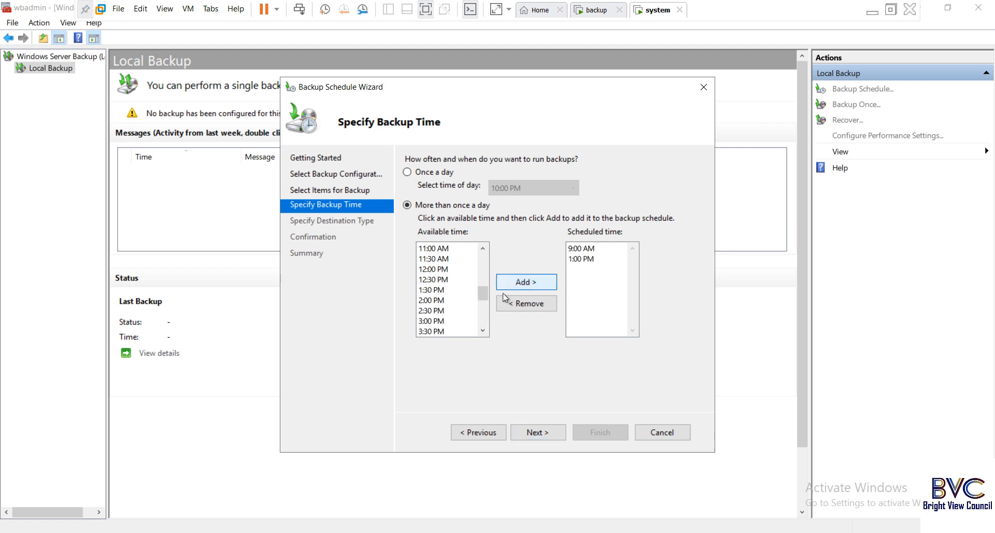
left_click(483, 330)
left_click(482, 330)
left_click(482, 330)
left_click(482, 330)
left_click(482, 330)
left_click(483, 330)
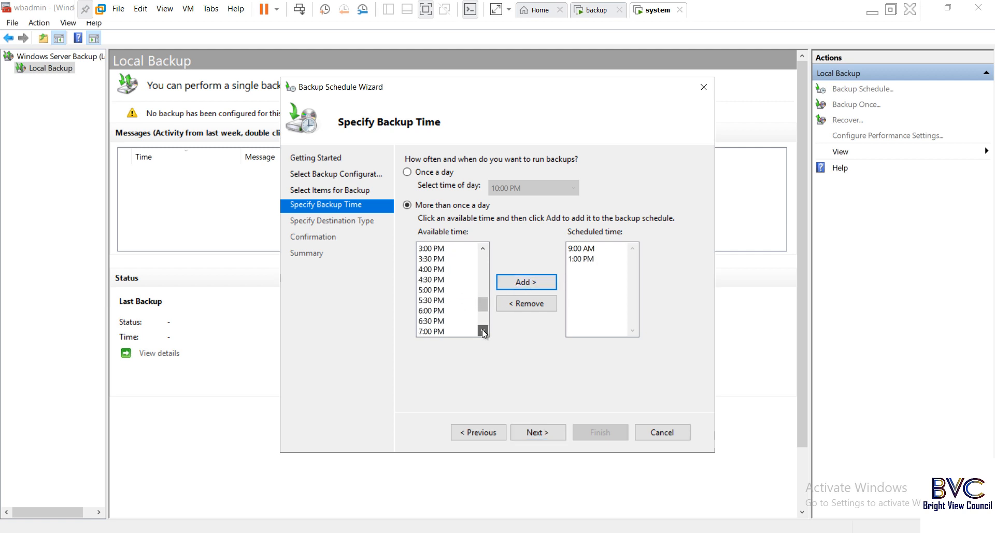
left_click(482, 330)
left_click(446, 310)
left_click(524, 288)
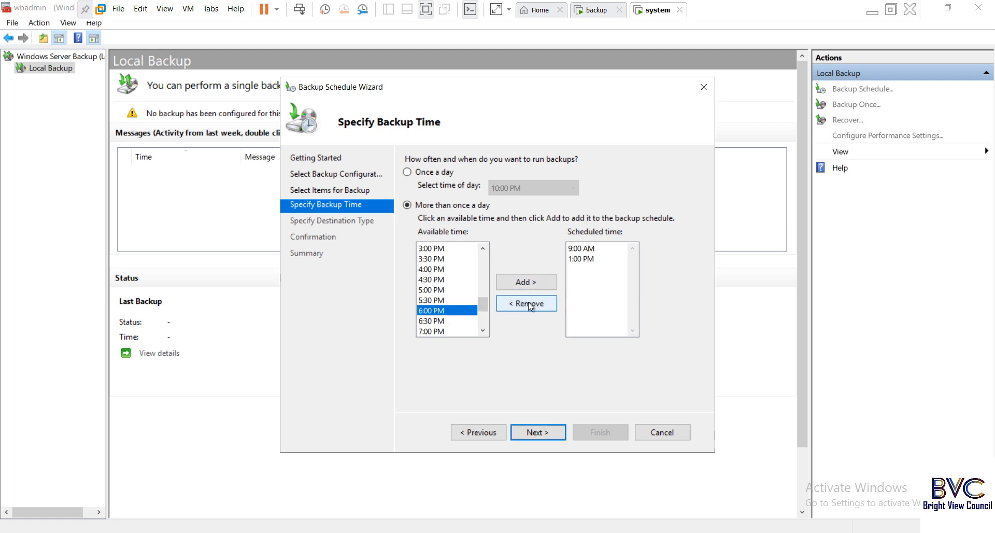
left_click(485, 328)
left_click(485, 329)
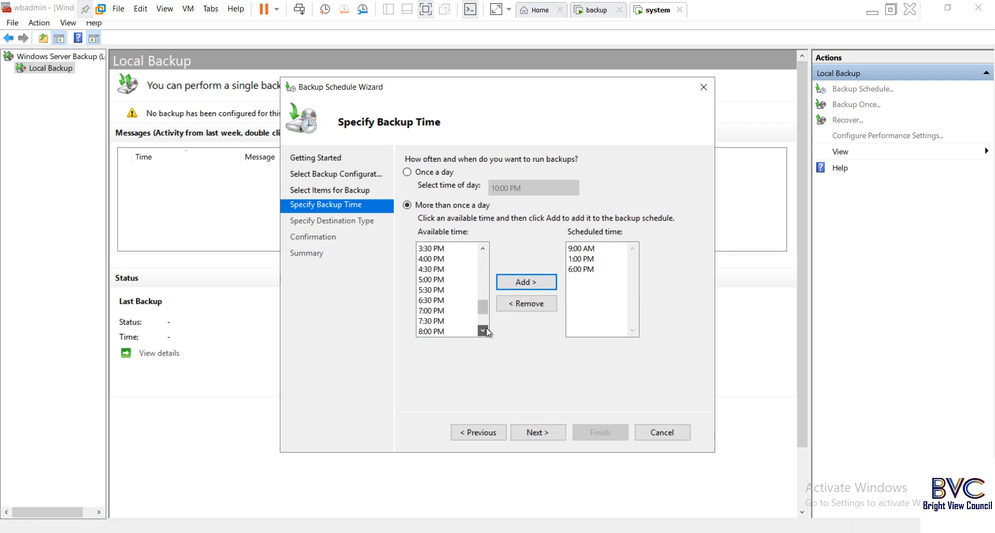
left_click(485, 329)
left_click(485, 328)
left_click(485, 329)
left_click(485, 328)
left_click(485, 329)
left_click(485, 329)
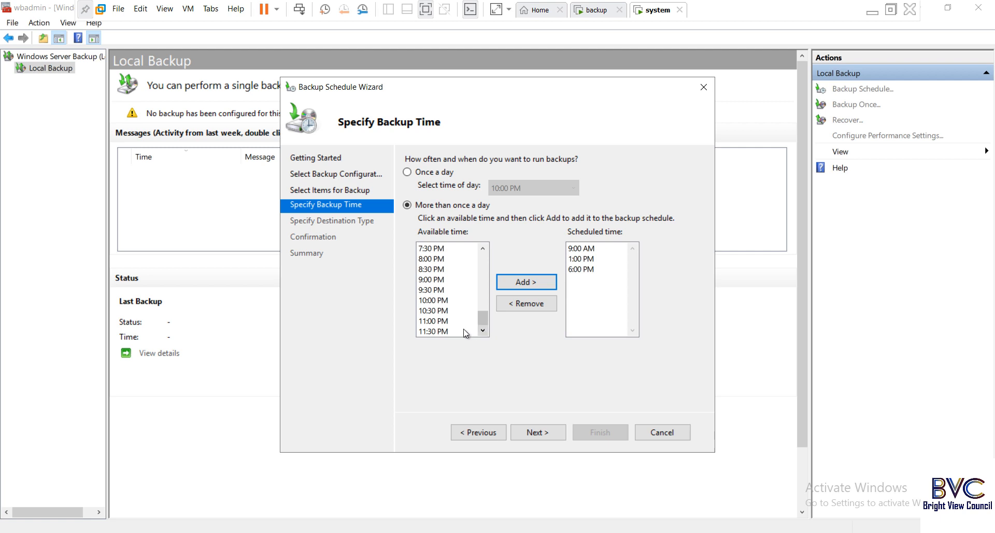
left_click(434, 320)
left_click(533, 279)
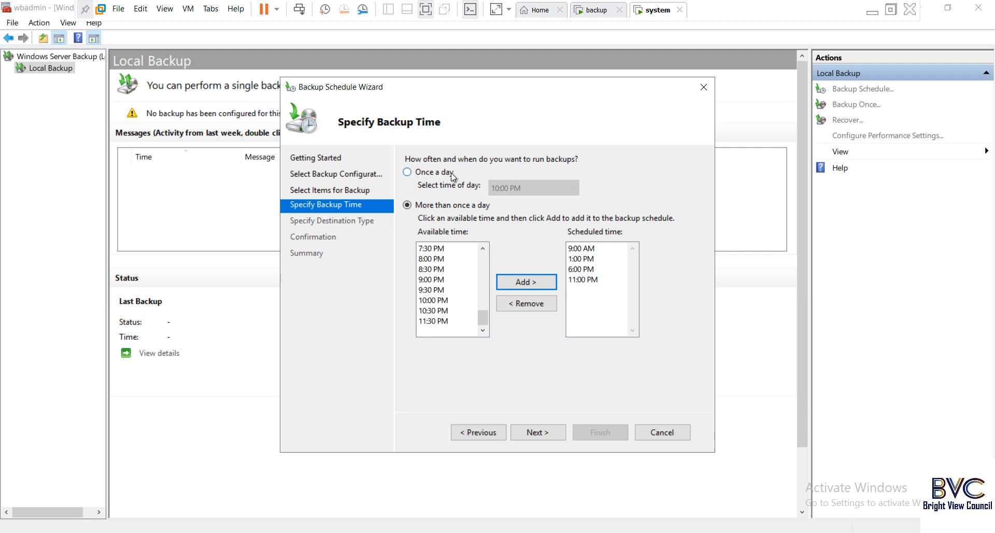
left_click(533, 432)
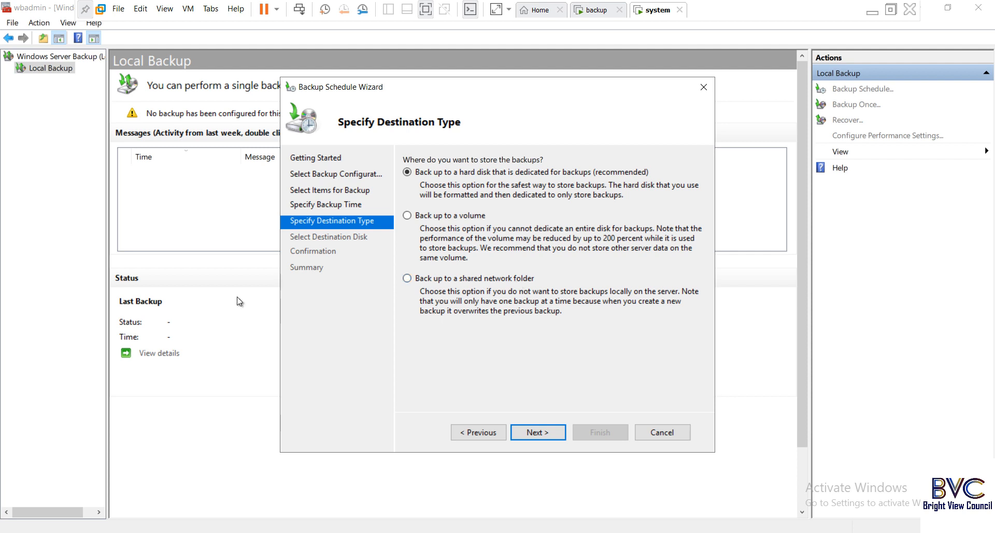
- Back up to the shared network folder \\10.0.0.1\clientbackup, accepting the overwrite warning
left_click(407, 279)
left_click(545, 434)
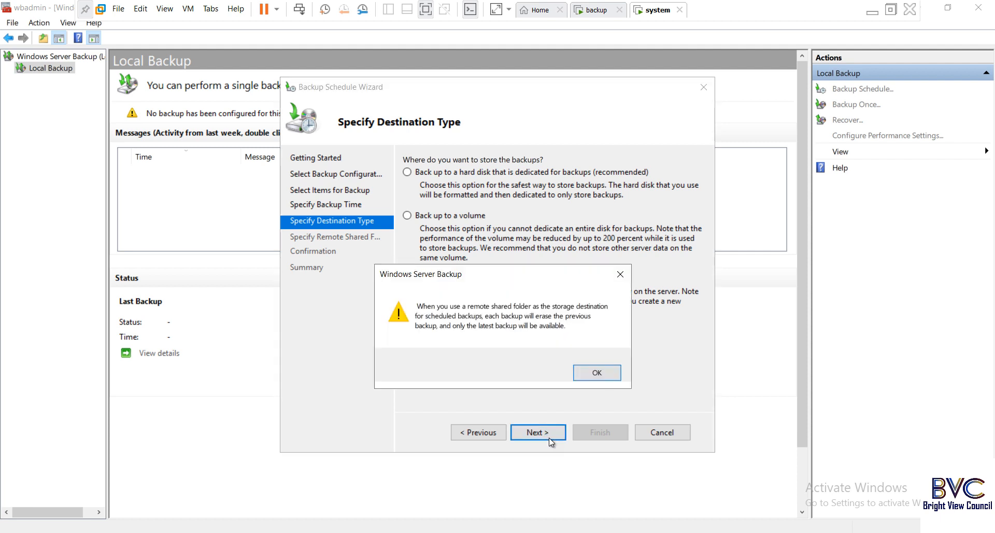
left_click(595, 373)
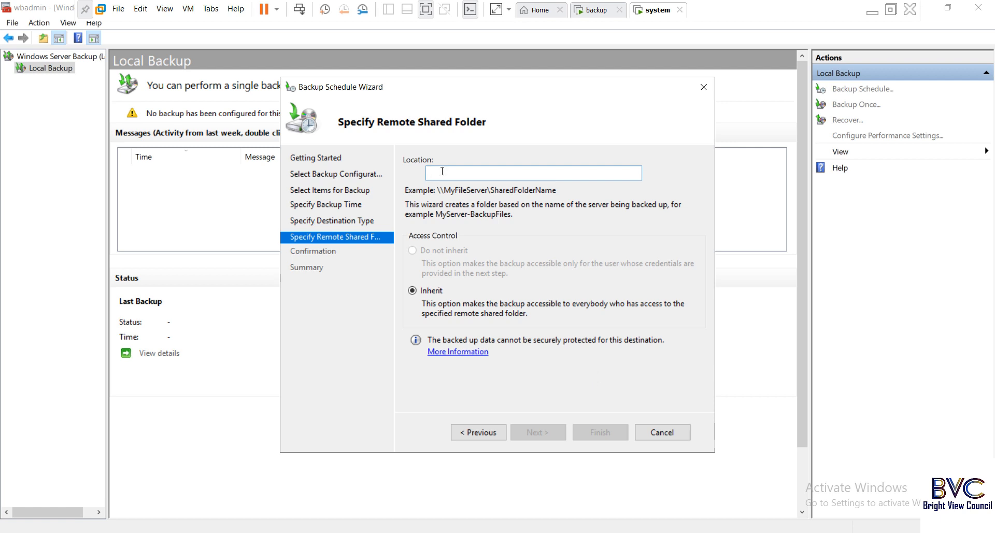
type("\\\\")
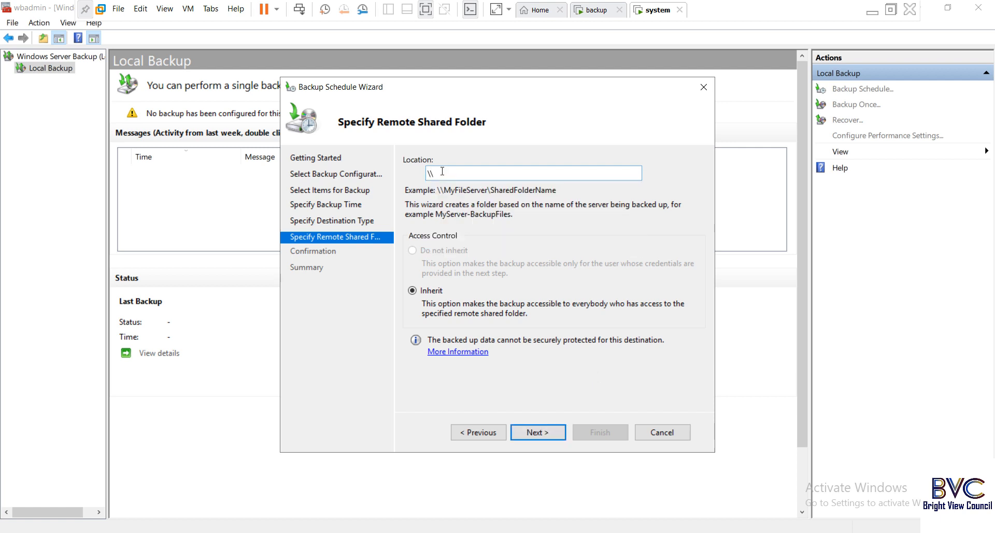
type("10.0.0.1\\")
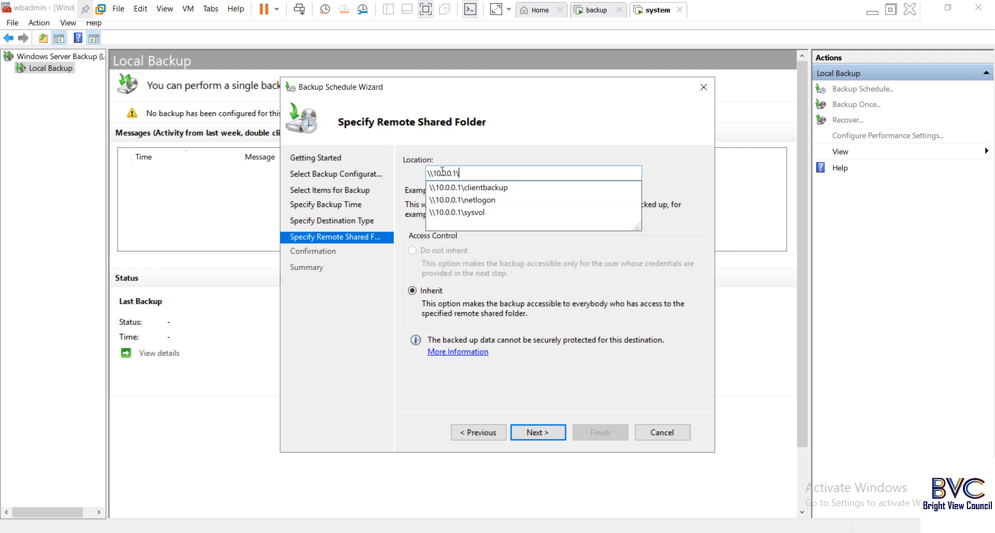
left_click(475, 187)
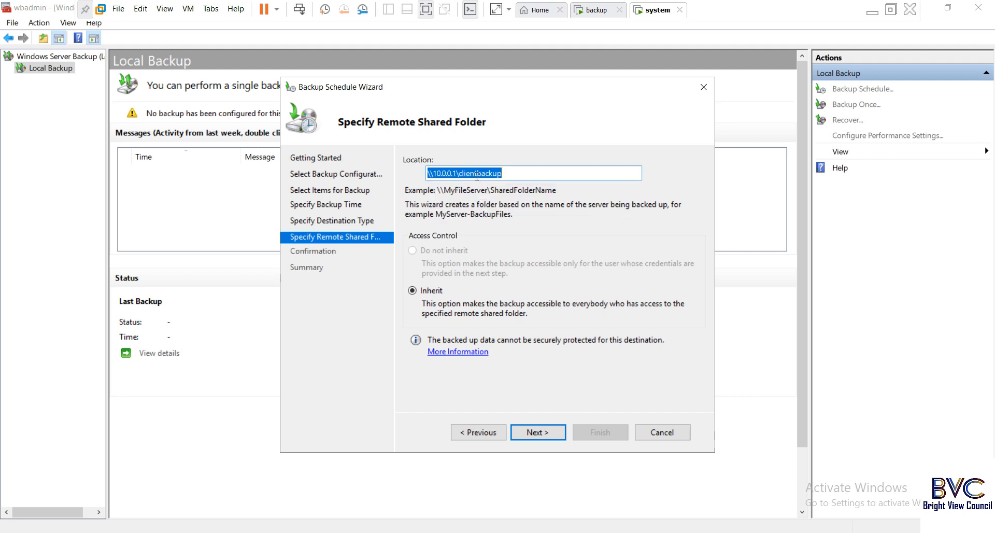
left_click(518, 175)
left_click(534, 434)
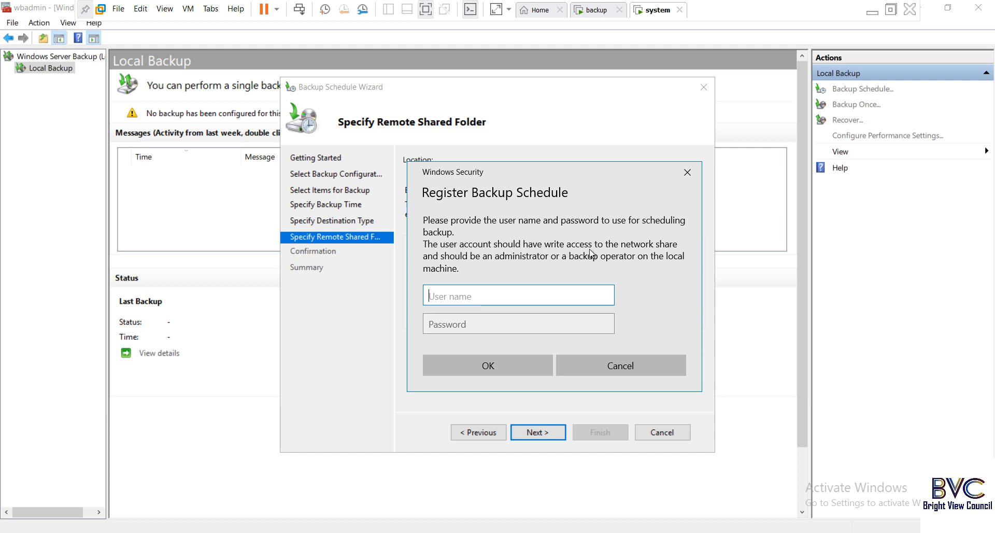
- Enter the administrator user name and password to register the backup schedule
type("administrator")
left_click(473, 320)
type("Pa$$w0rd")
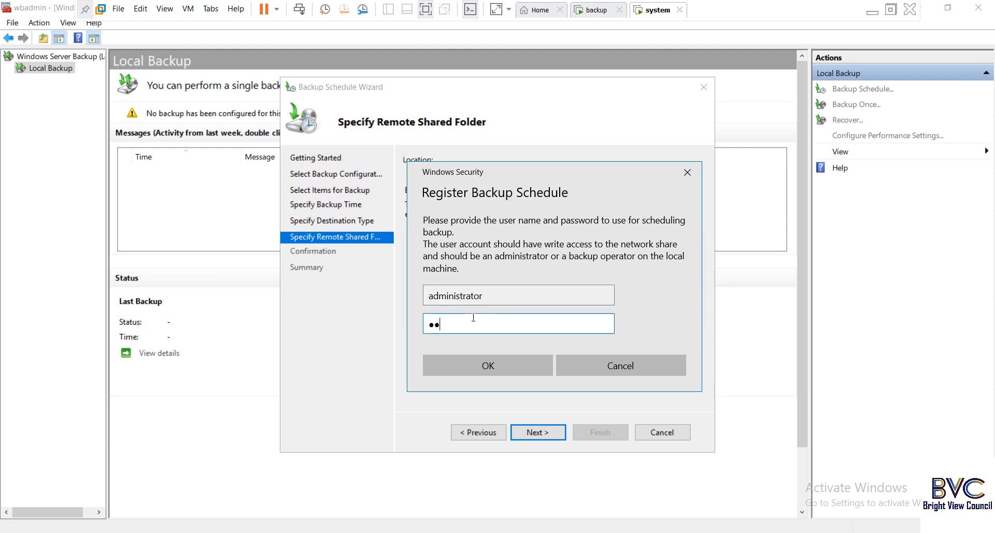
left_click(487, 366)
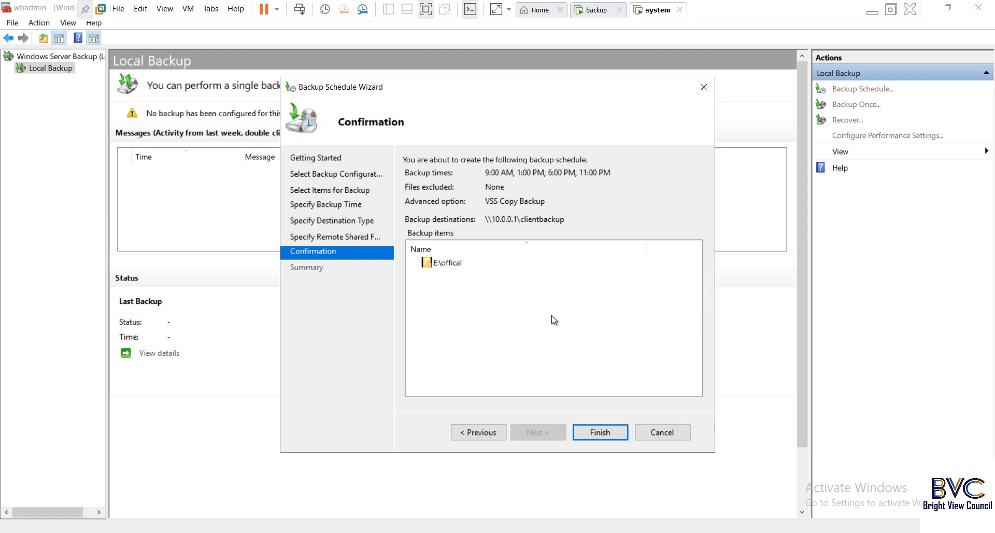
- Finish the Backup Schedule Wizard and close its summary page
left_click(603, 433)
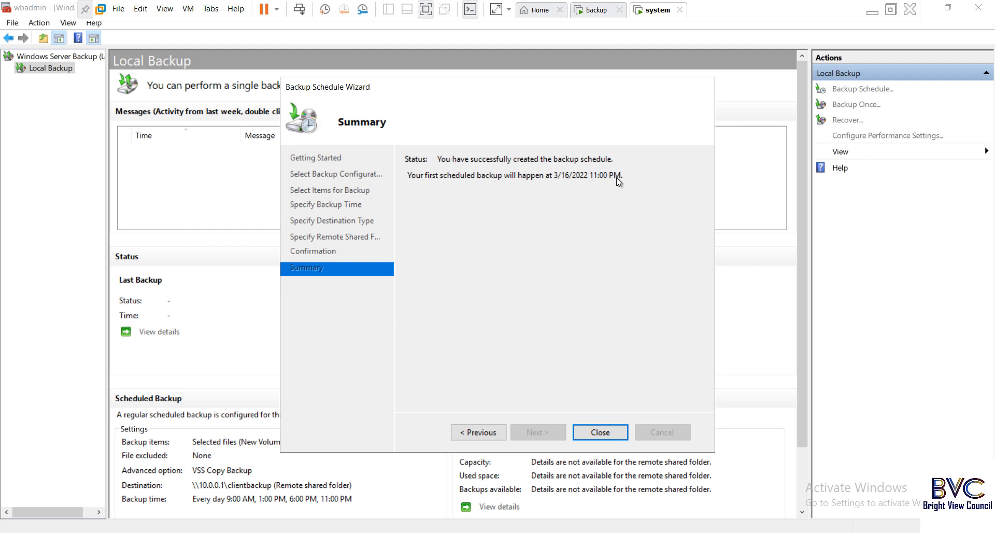
left_click(604, 432)
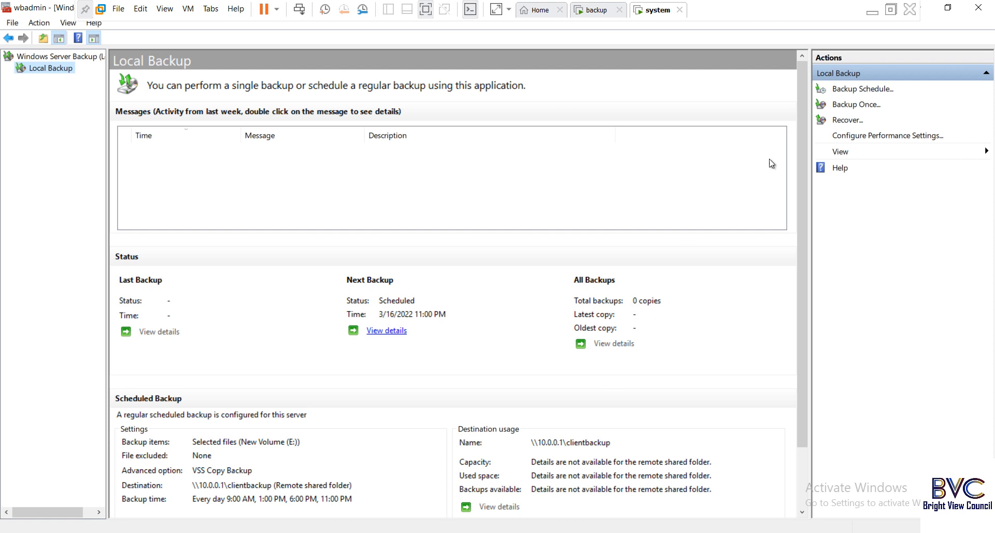
- Start a one-time backup with different settings, backing up only the custom item E:\offical
left_click(850, 105)
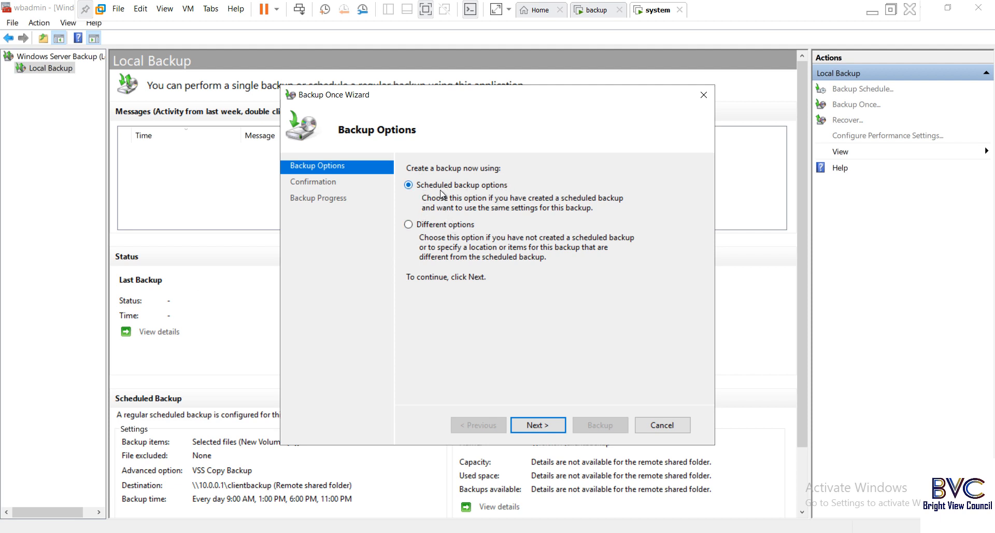
left_click(431, 230)
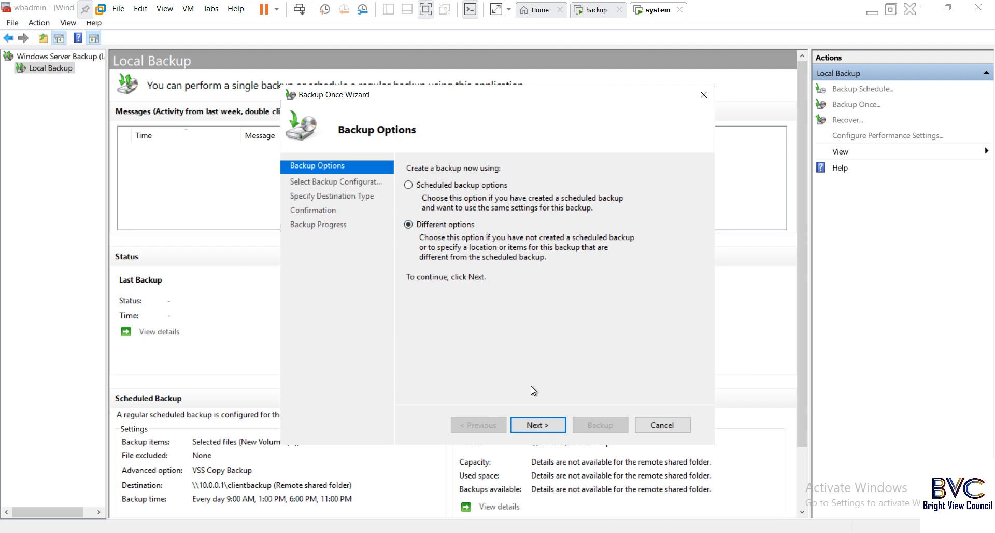
left_click(545, 430)
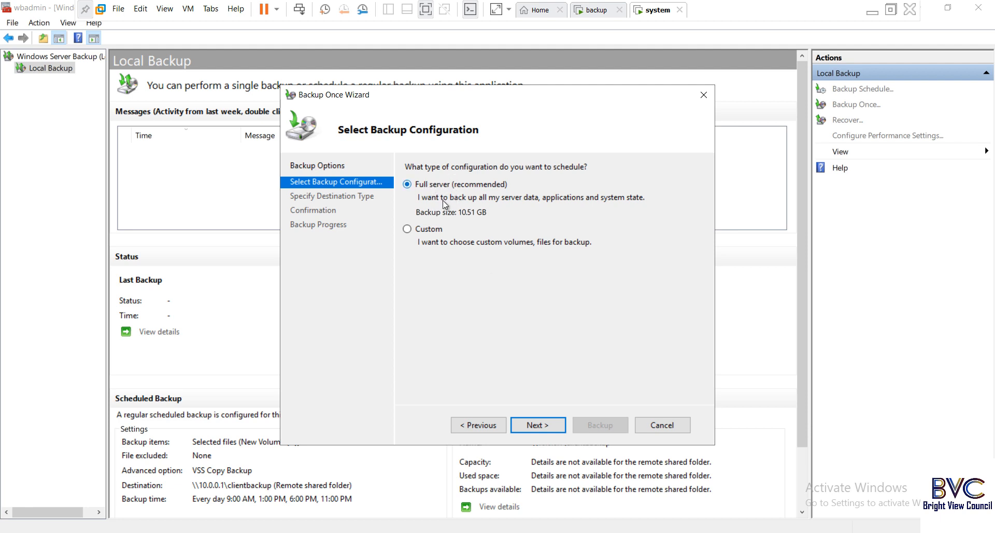
left_click(428, 230)
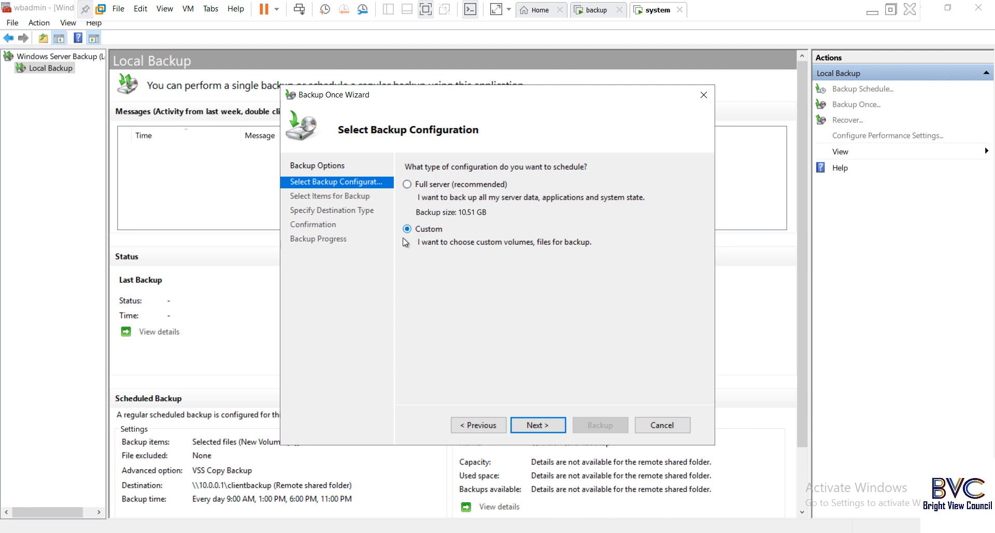
left_click(538, 425)
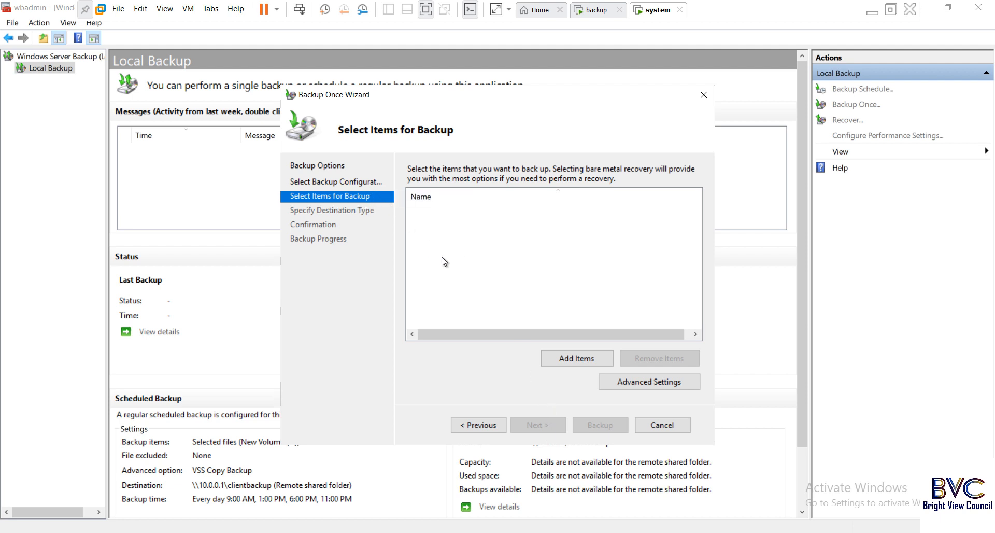
left_click(565, 357)
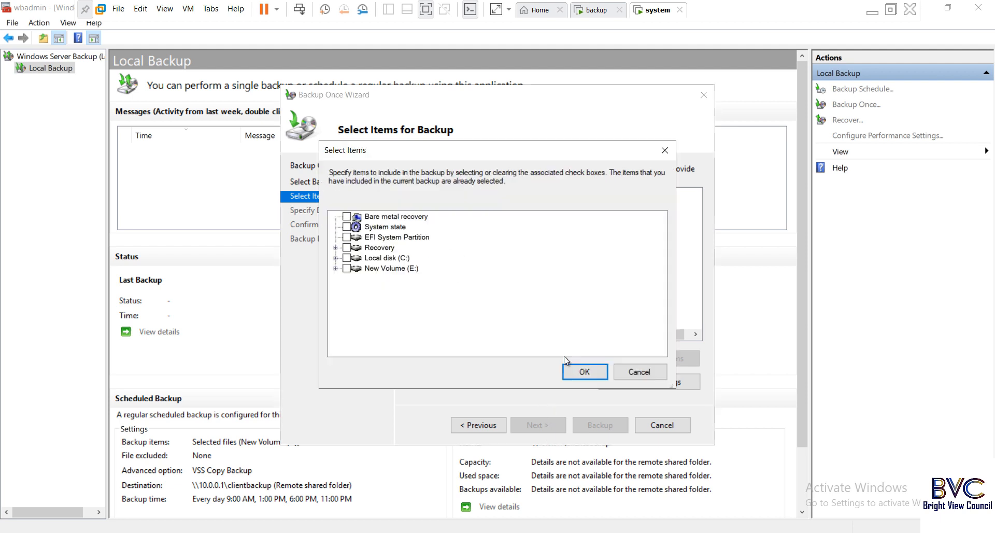
left_click(336, 268)
left_click(358, 288)
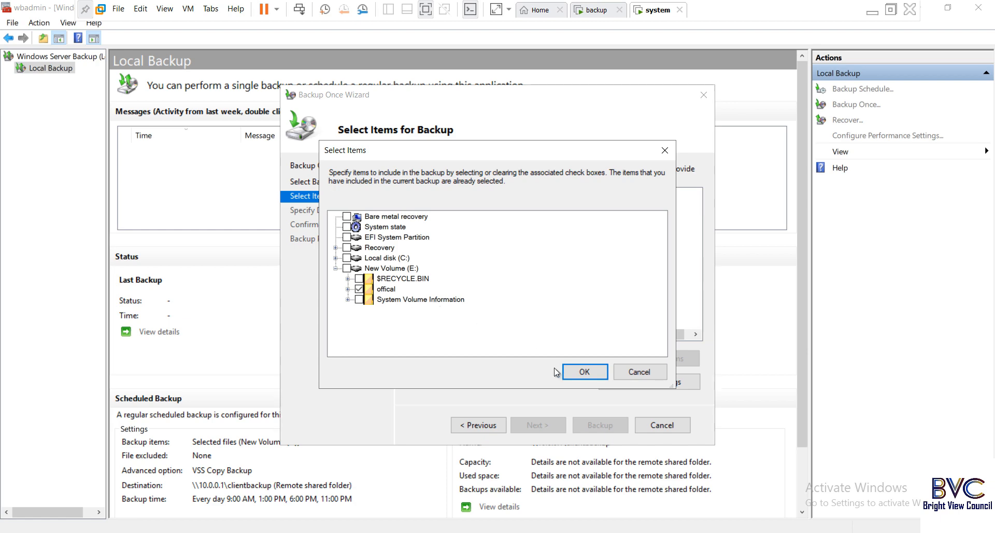
left_click(579, 371)
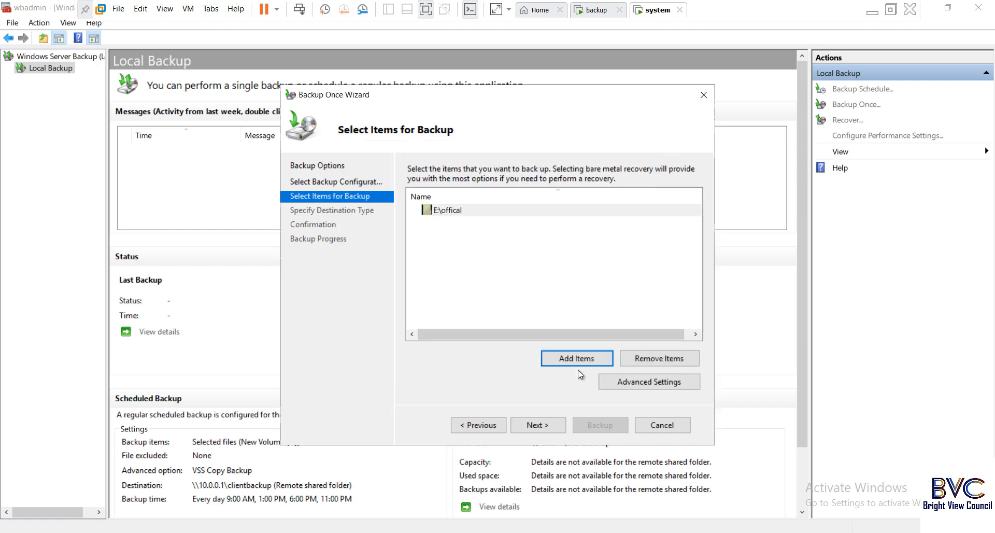
- Choose Remote shared folder as destination, then open File Explorer on the backup VM
left_click(547, 423)
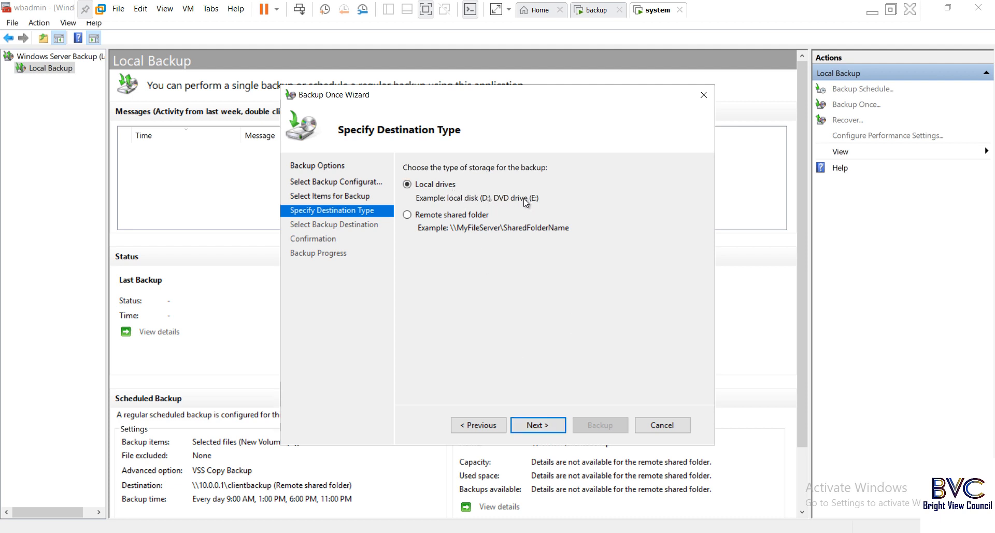
left_click(459, 214)
left_click(603, 12)
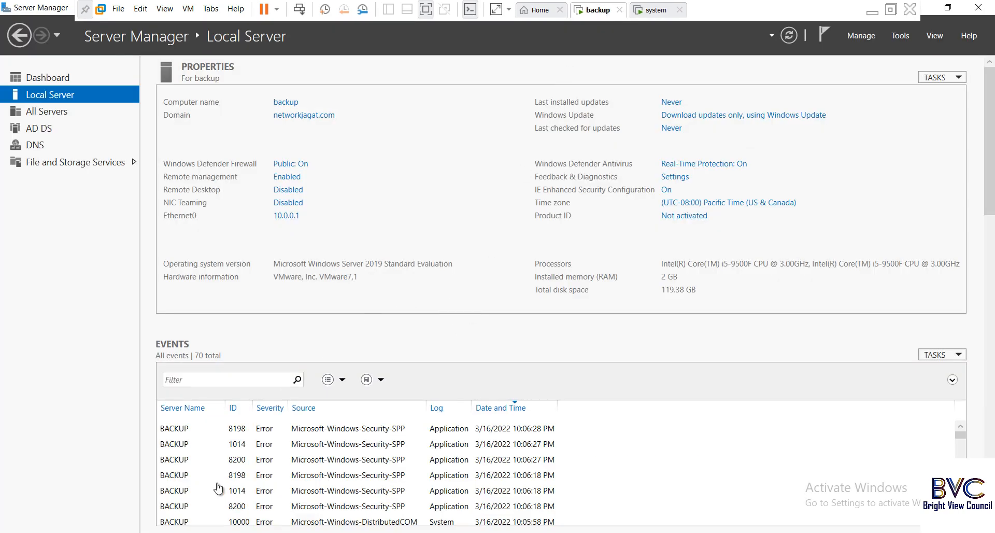
key("super+e")
- Check that E:\clientbackup on the backup VM is empty, then return to the system VM
left_click(210, 293)
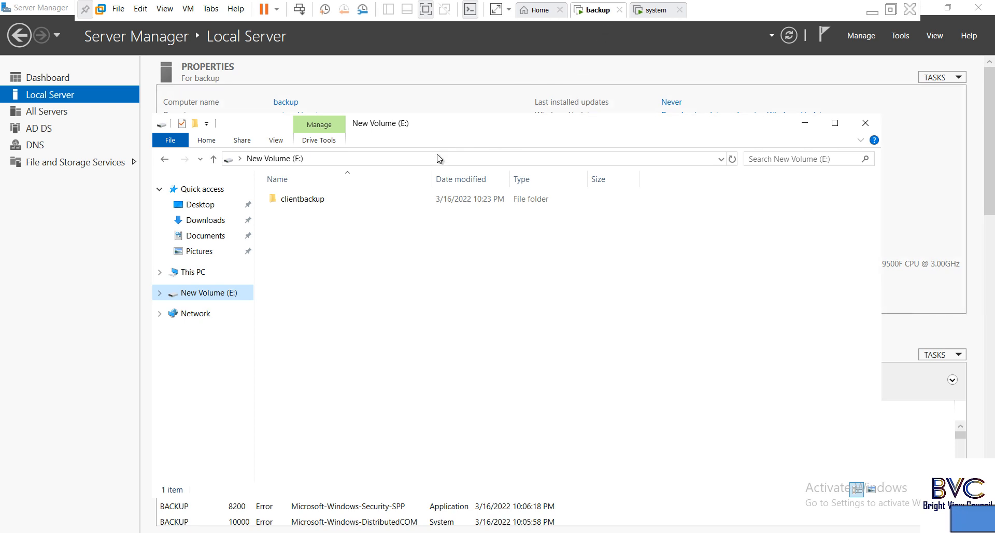
double_click(308, 201)
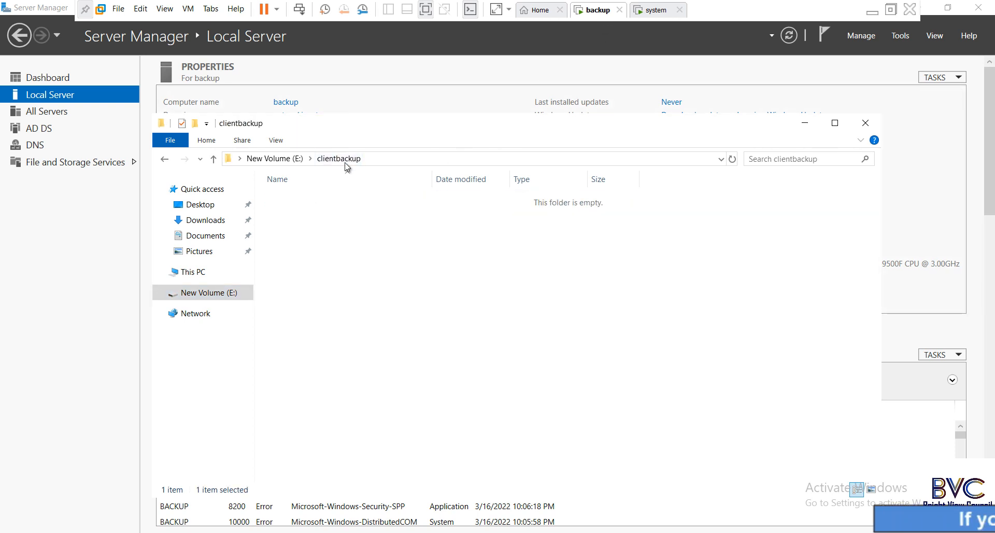
left_click(865, 122)
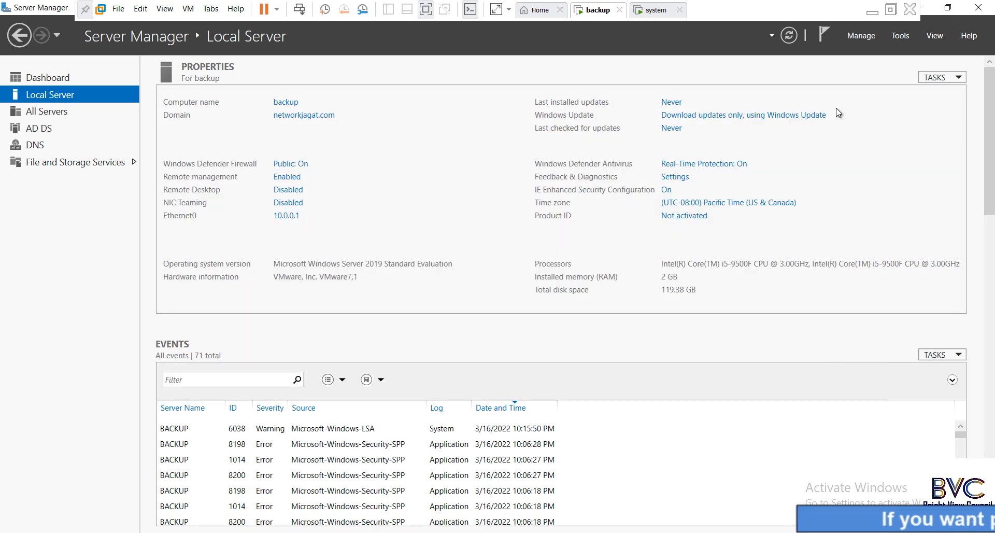
left_click(663, 10)
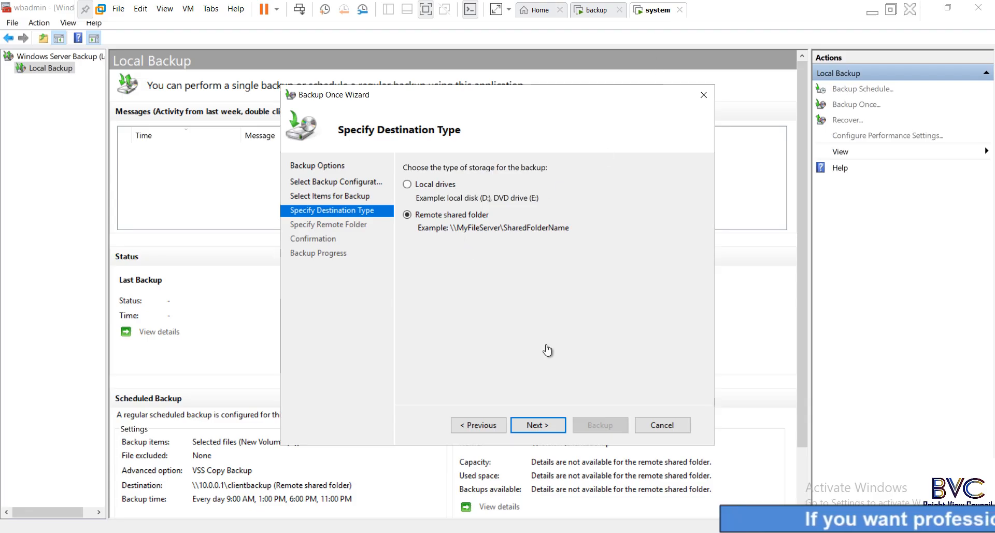
- Run the one-time backup to \\10.0.0.1\clientbackup and close the wizard after it succeeds
left_click(542, 424)
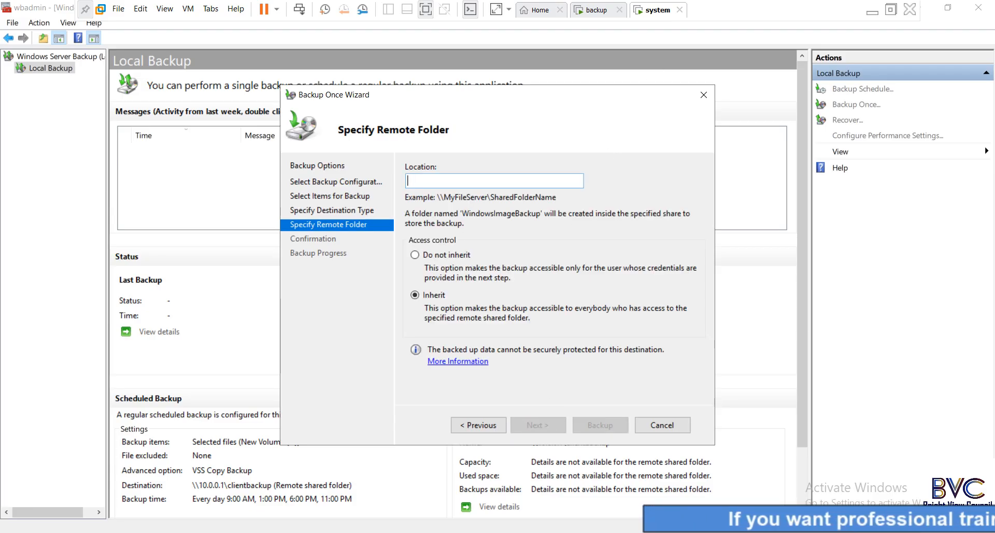
type("\\10.0")
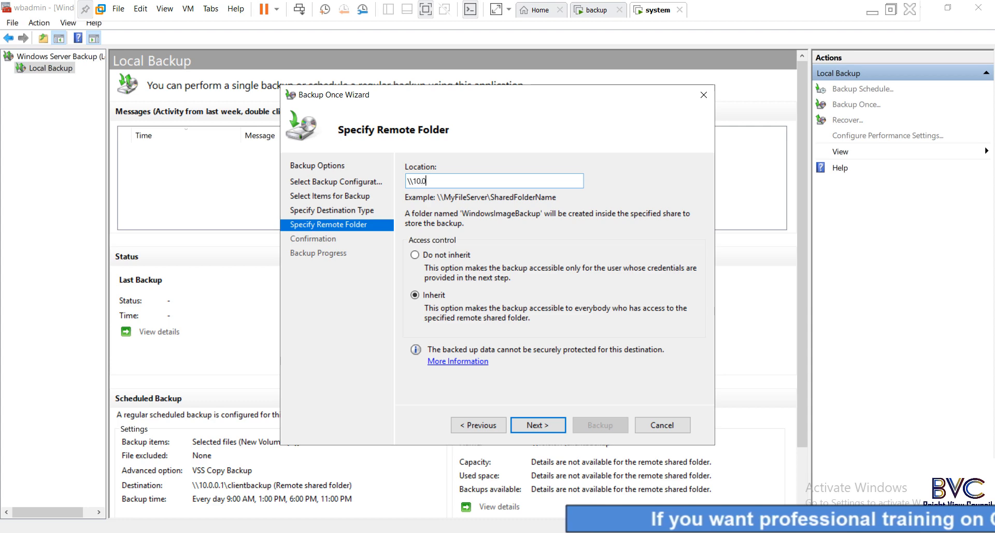
type(".0.1\\")
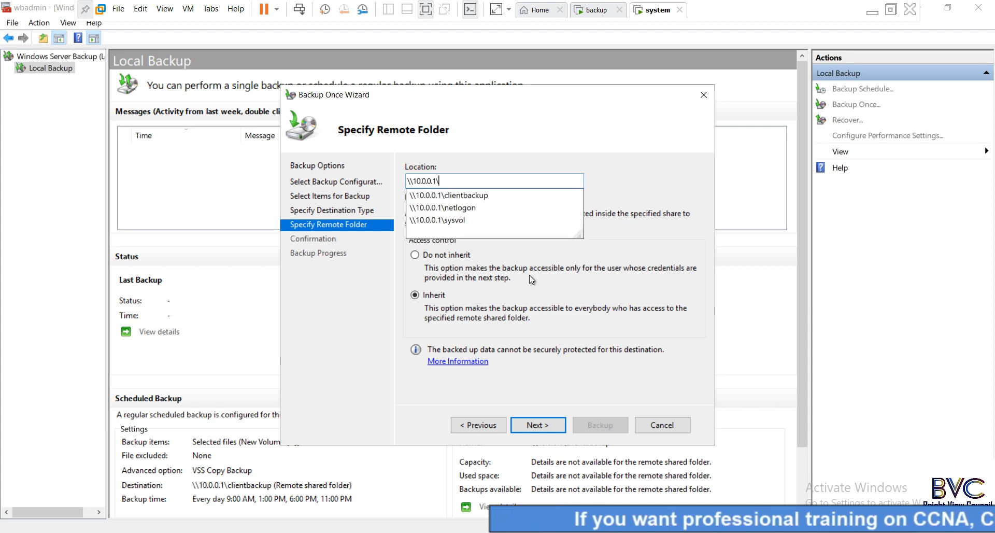
left_click(514, 195)
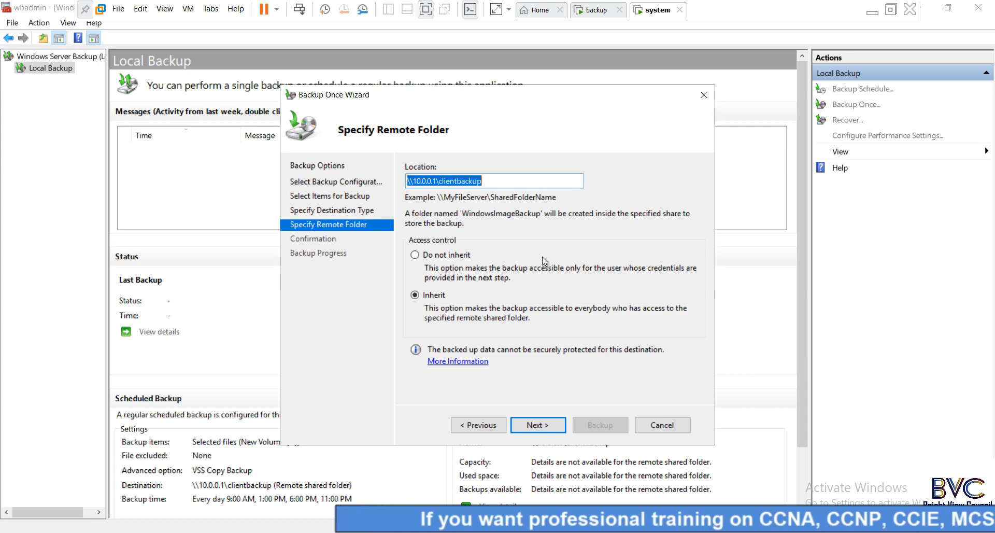
left_click(543, 423)
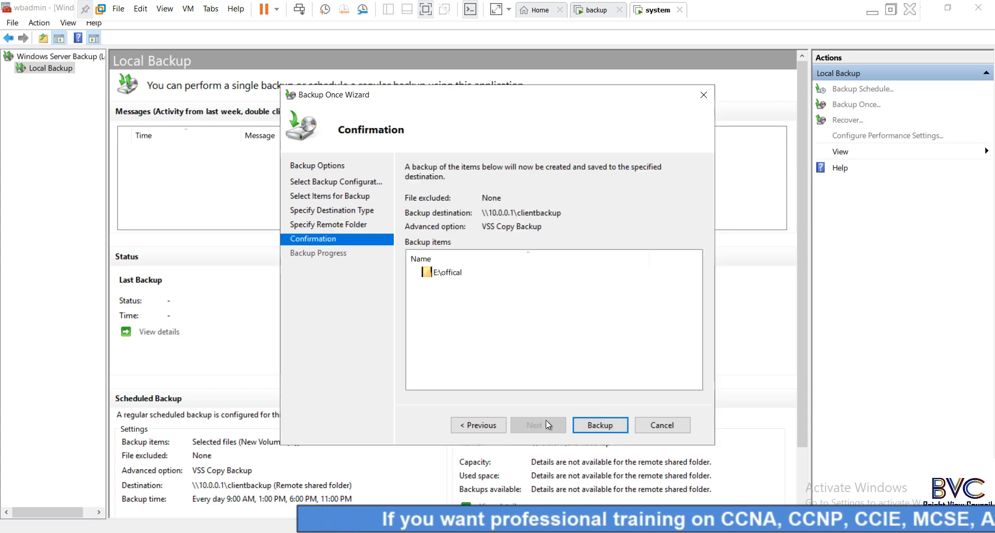
left_click(597, 425)
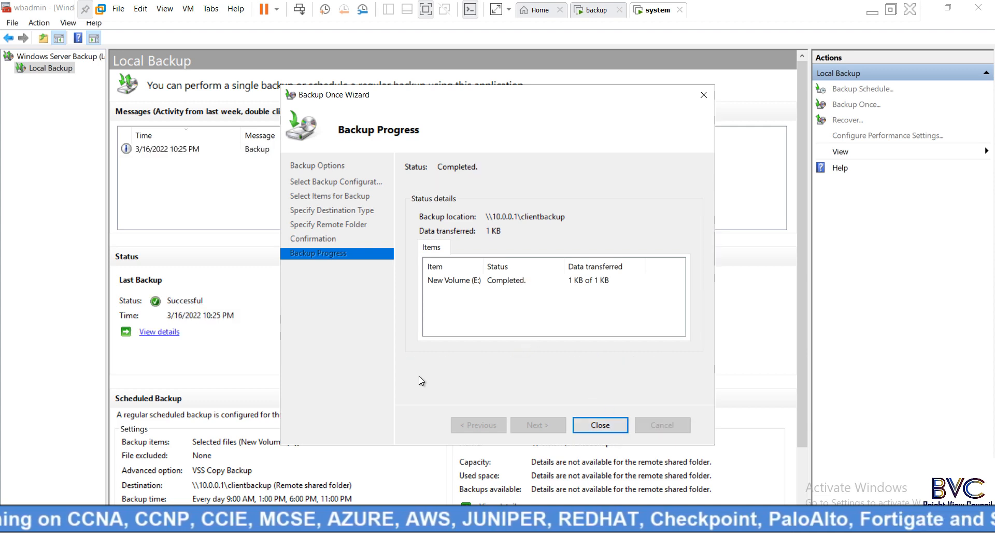
left_click(607, 426)
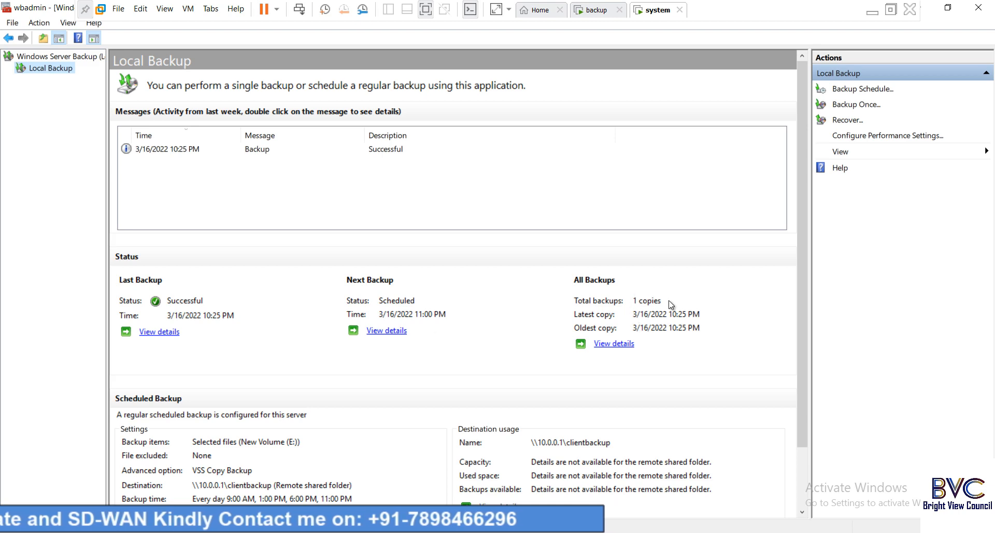
left_click(600, 12)
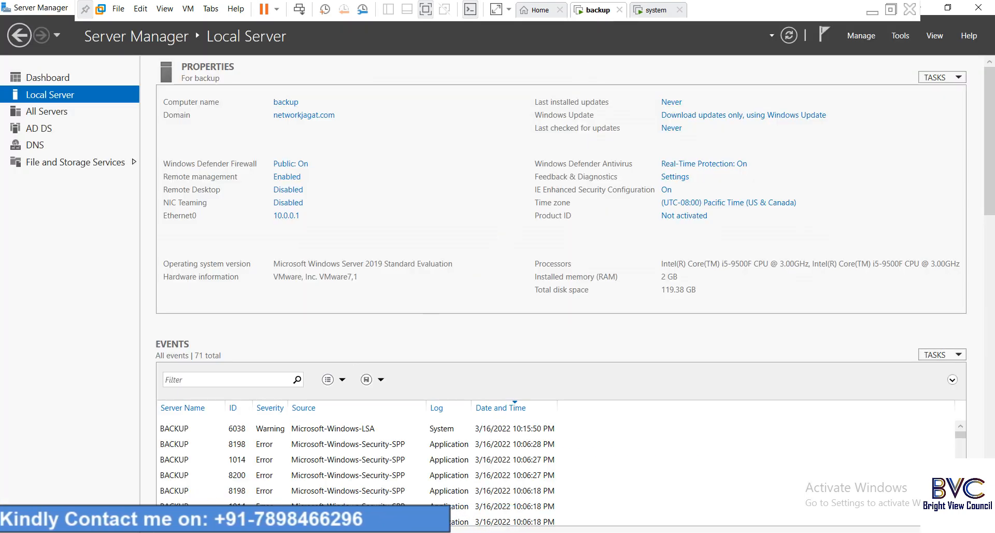
key("super+e")
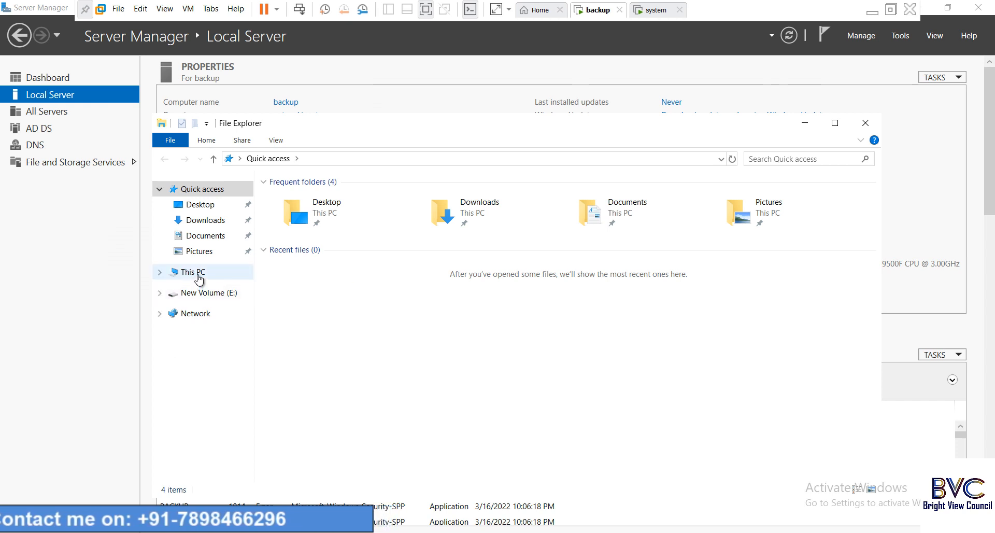
left_click(206, 293)
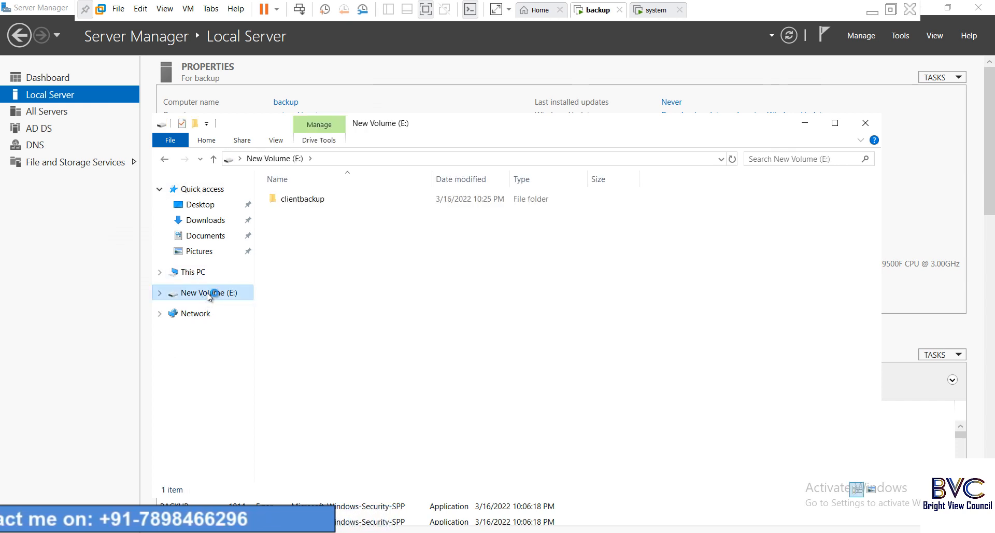
double_click(306, 198)
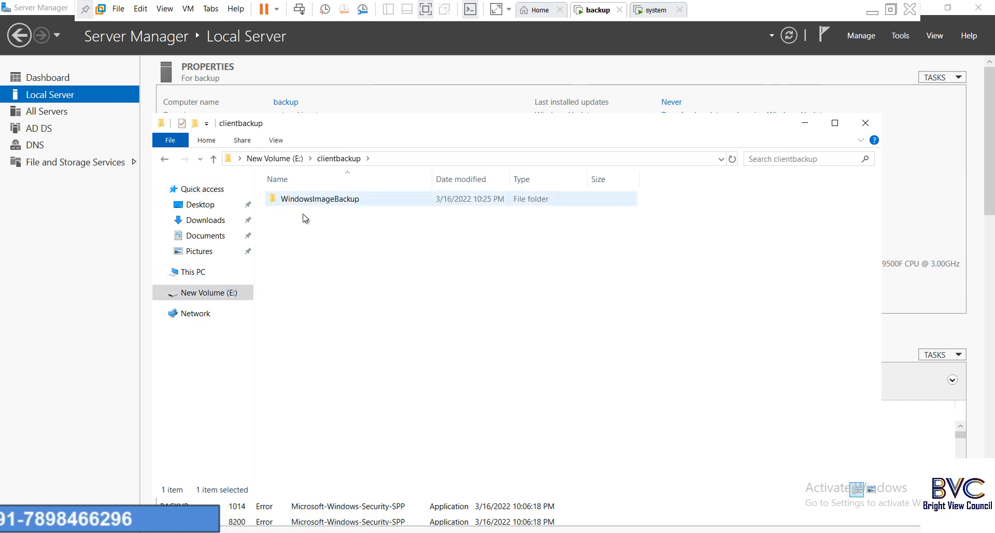
left_click(357, 218)
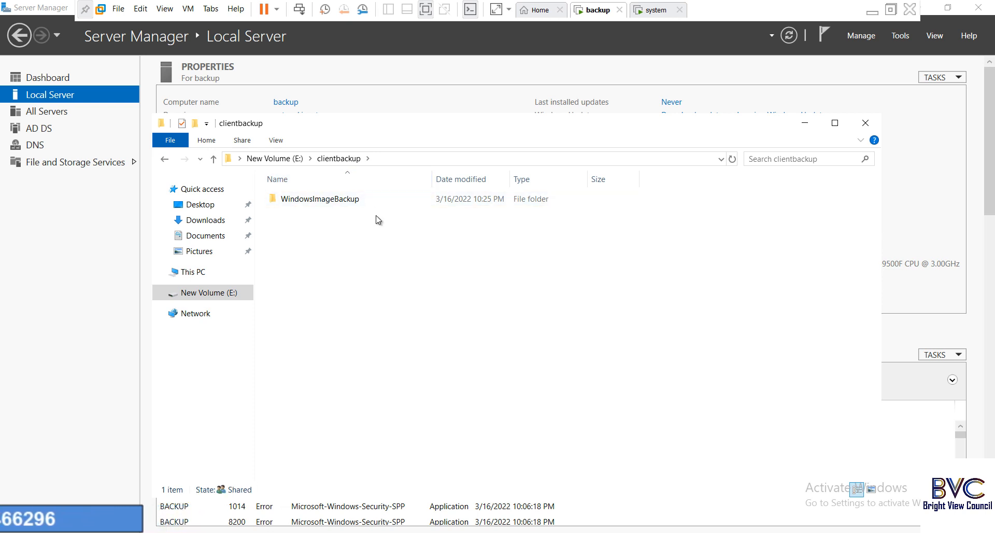
left_click(865, 123)
left_click(653, 11)
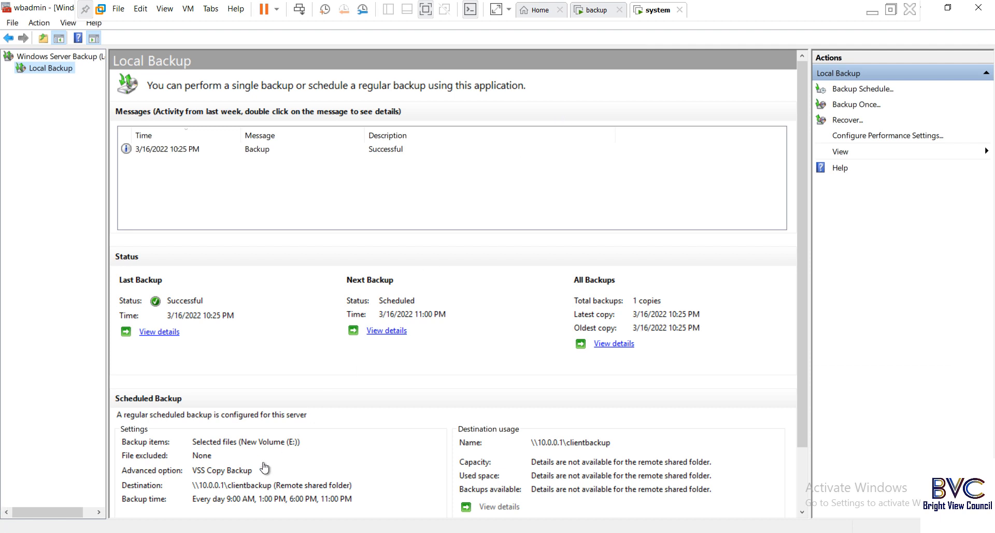
- Open E:\offical in File Explorer and permanently delete f1 and f2 with Shift+Delete
key("super+e")
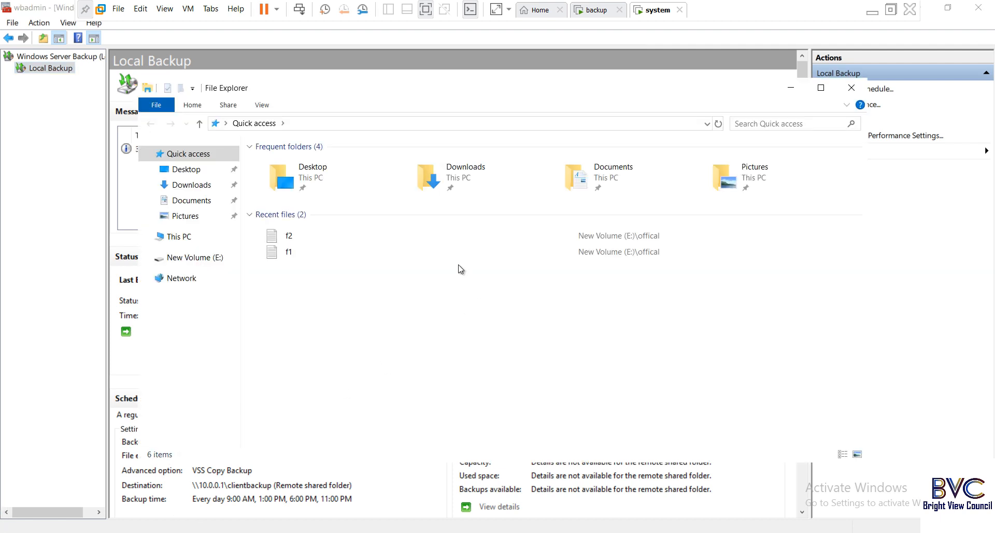
left_click(181, 236)
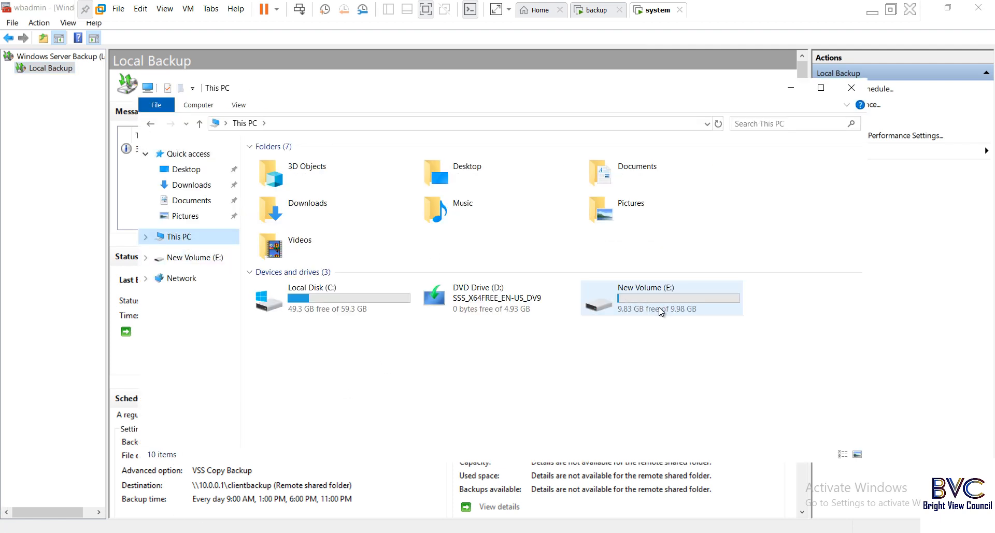
left_click(657, 309)
double_click(657, 308)
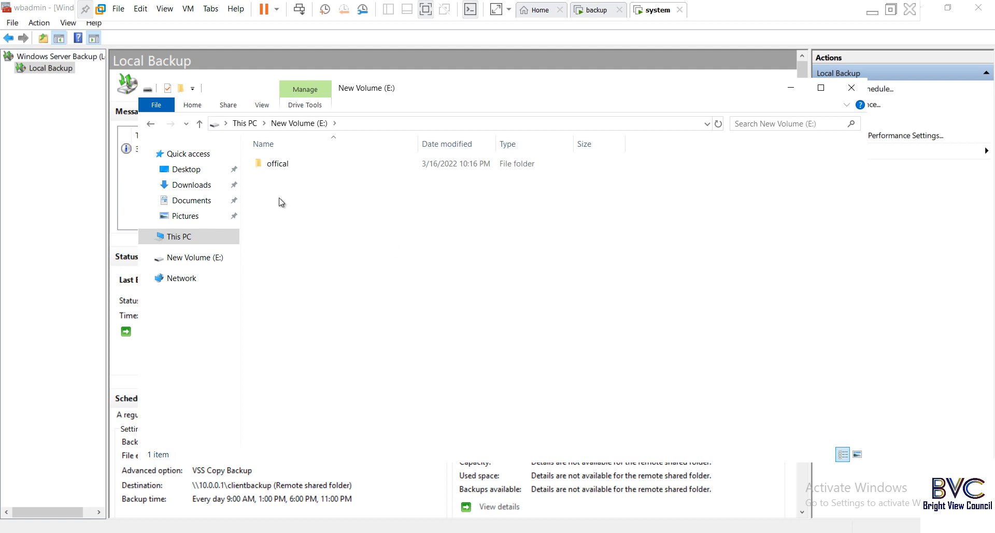
left_click_drag(278, 202, 306, 163)
double_click(306, 162)
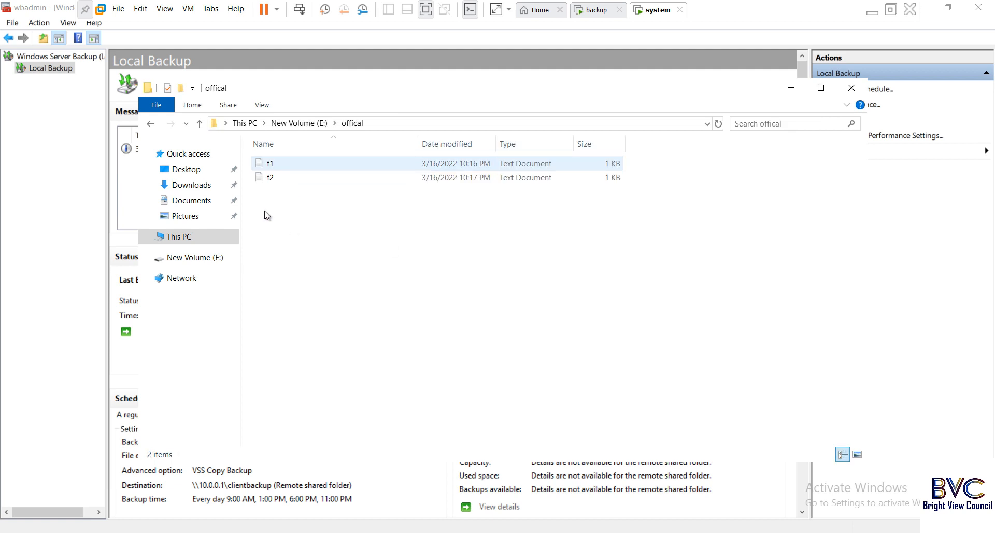
left_click_drag(263, 211, 310, 159)
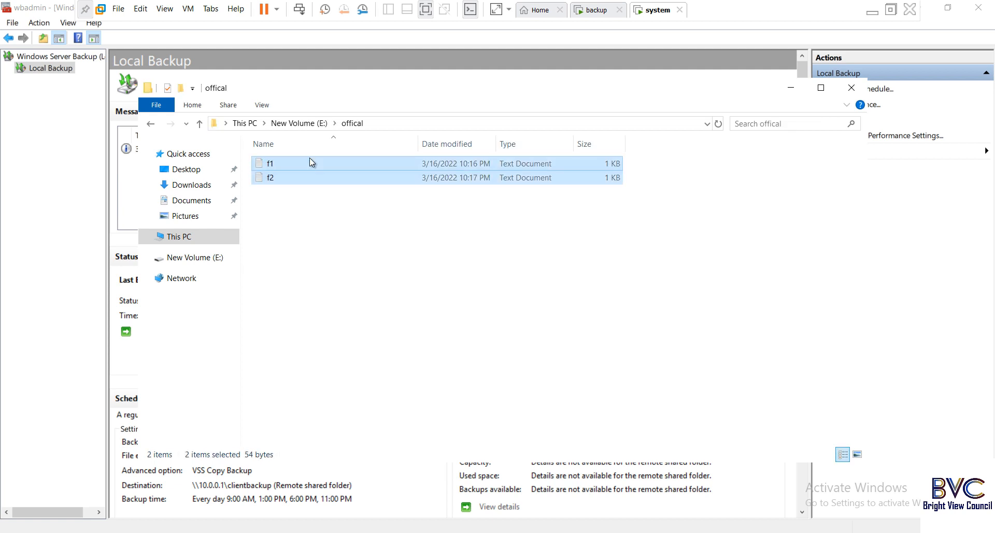
key("shift+Delete")
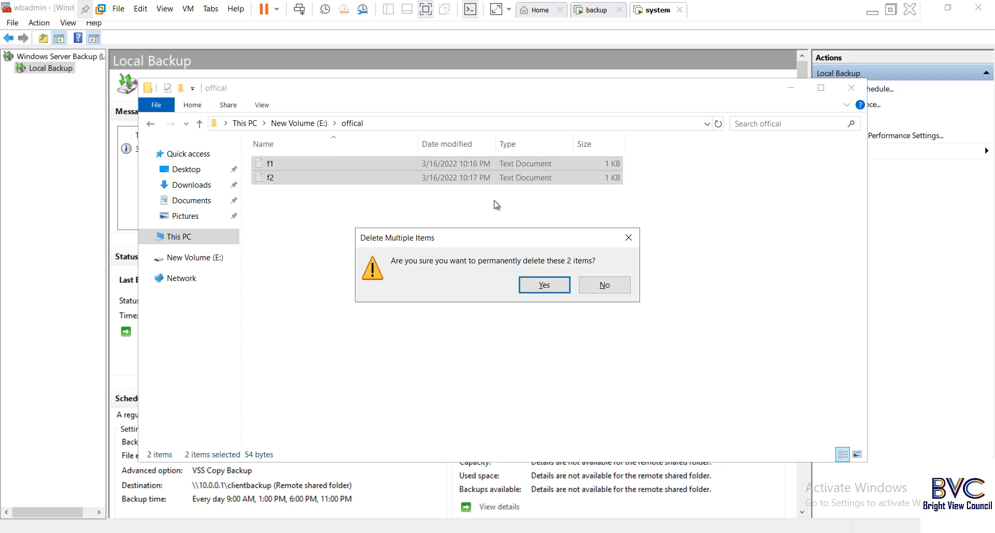
left_click(542, 286)
key("alt+F4")
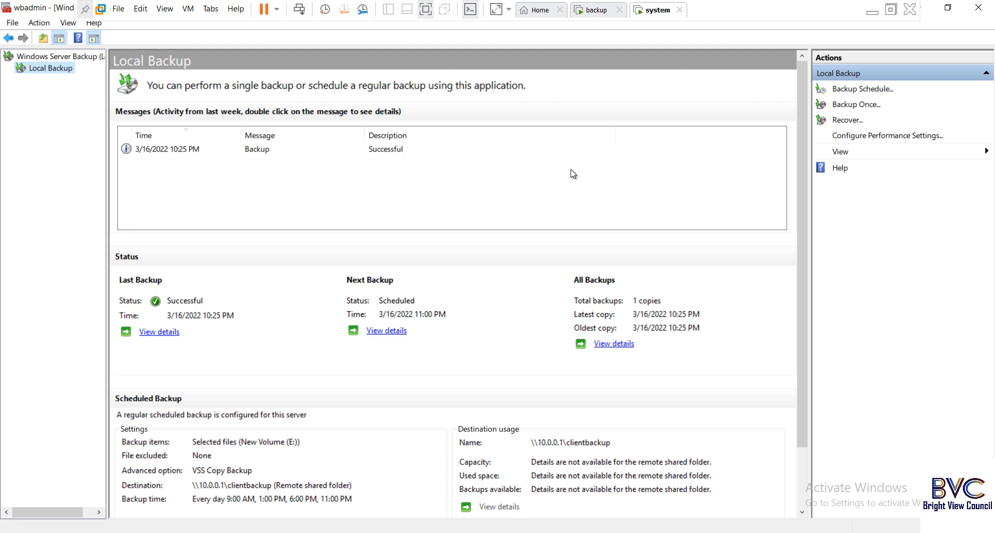
- Start a recovery from a backup stored on a remote shared folder
left_click(852, 121)
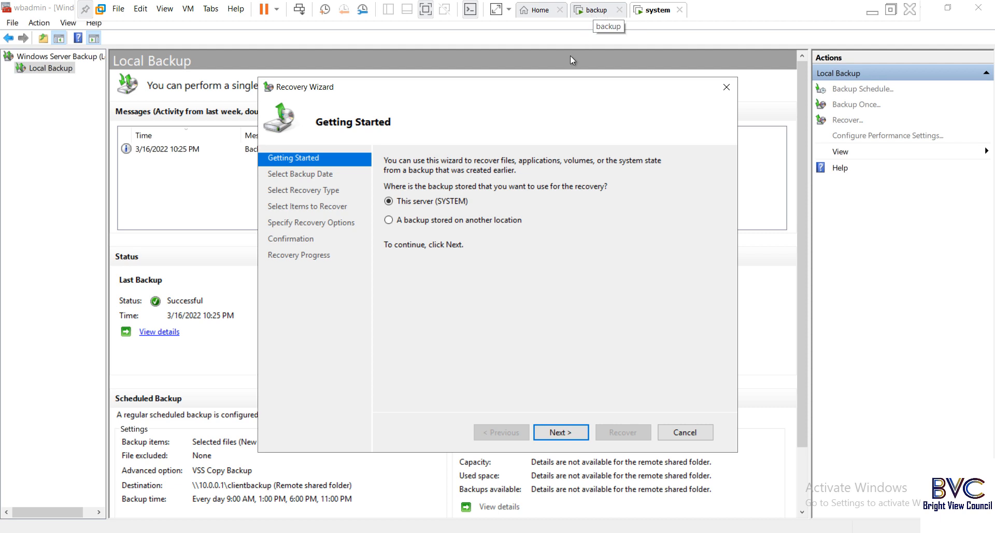
left_click(390, 220)
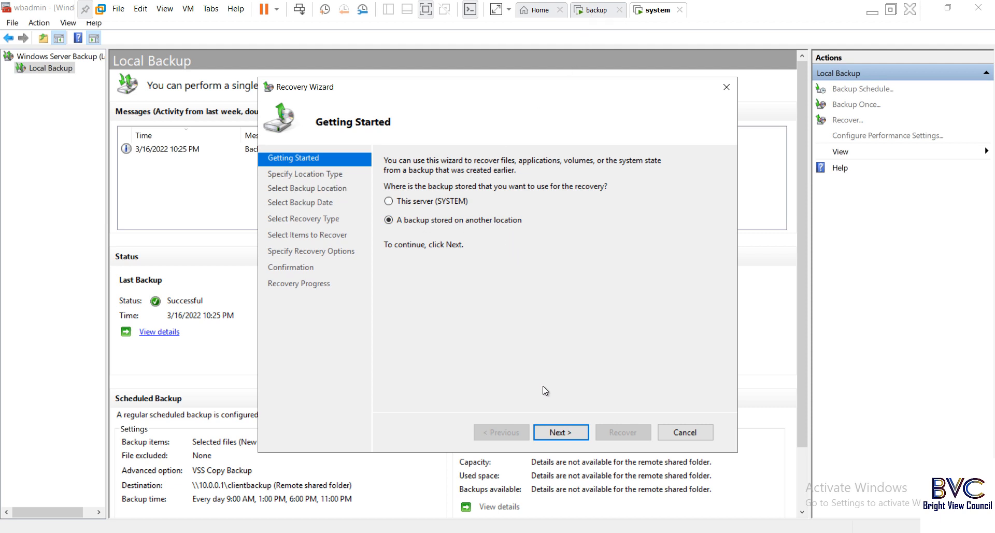
left_click(569, 433)
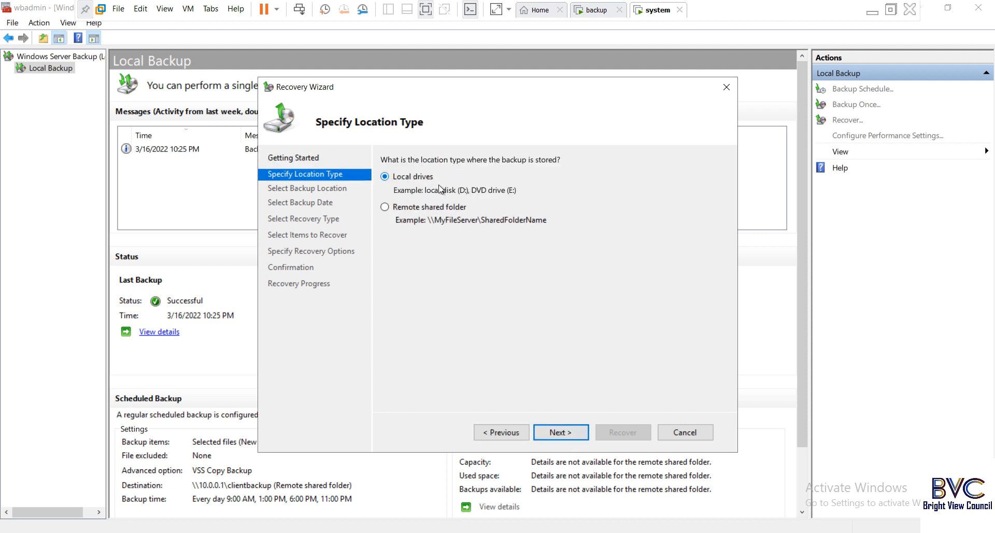
left_click(409, 208)
left_click(562, 432)
- Enter \\10.0.0.1\clientbackup as the backup location and continue
type("\\10")
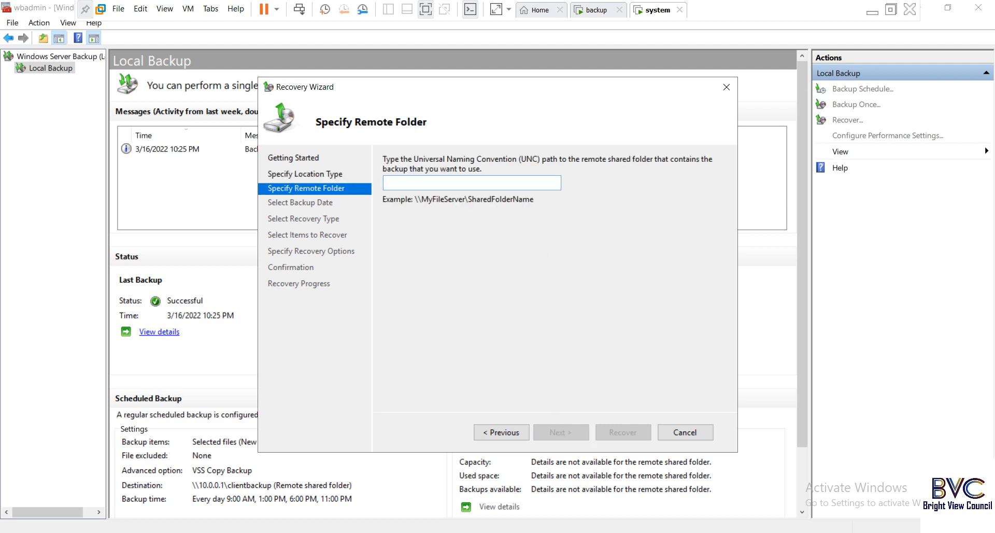
type(".0.0")
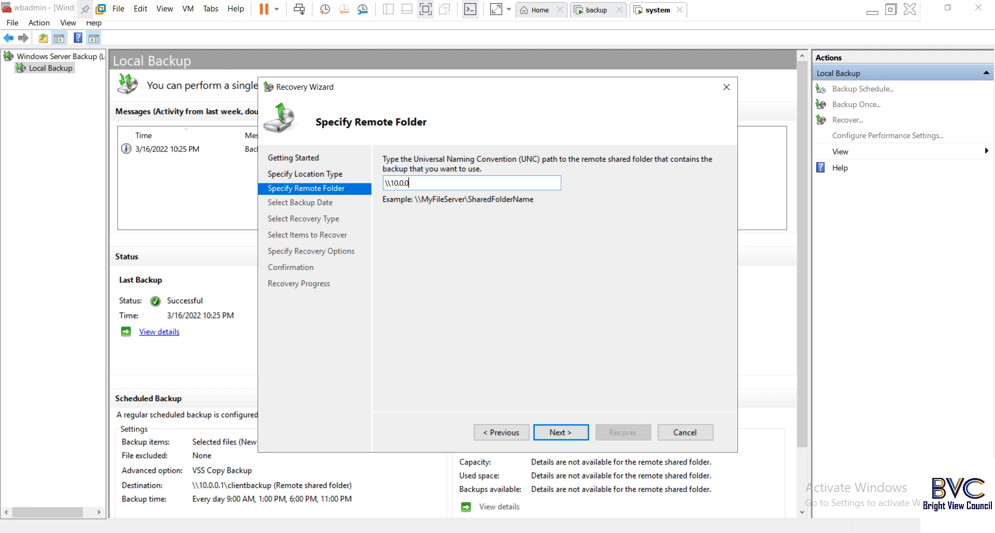
type(".1\\")
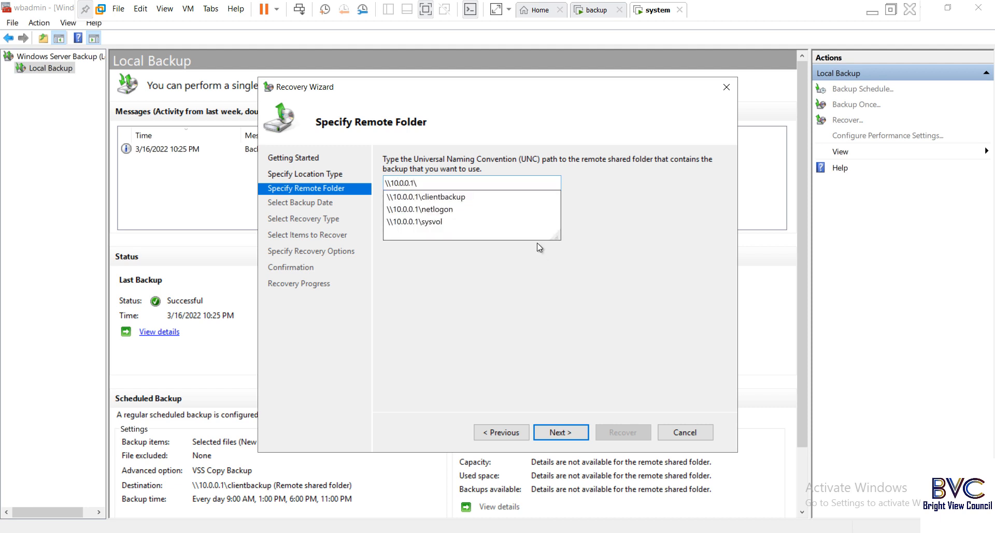
left_click(474, 196)
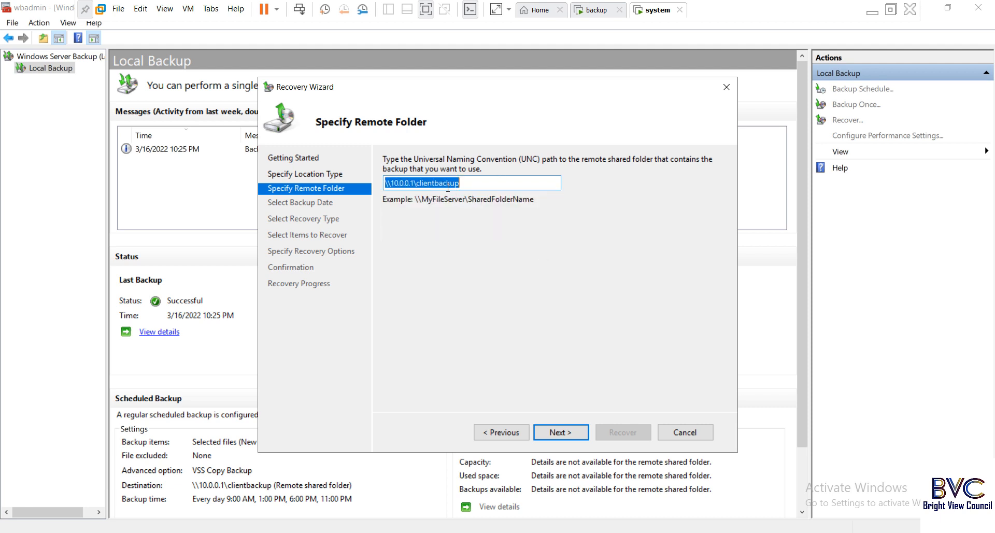
left_click(466, 183)
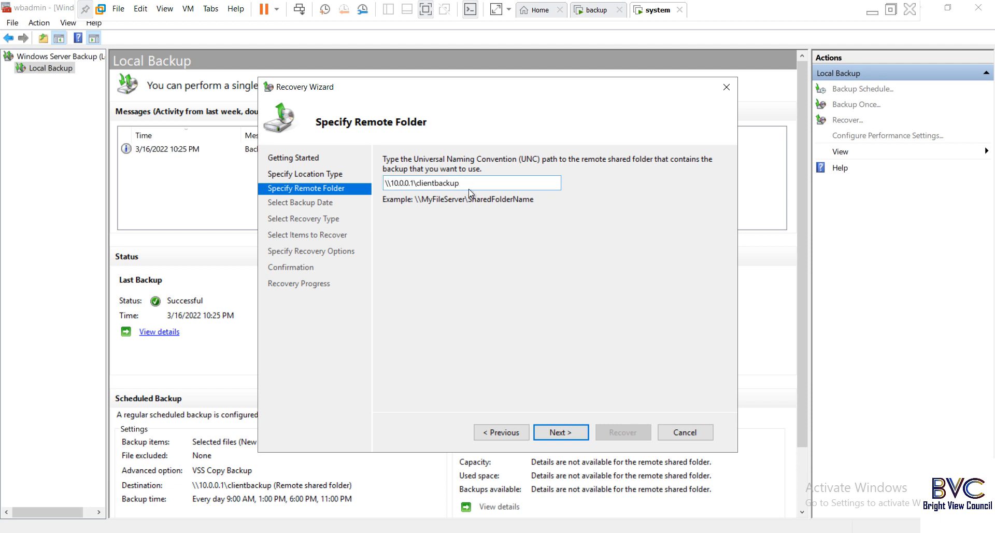
left_click(560, 432)
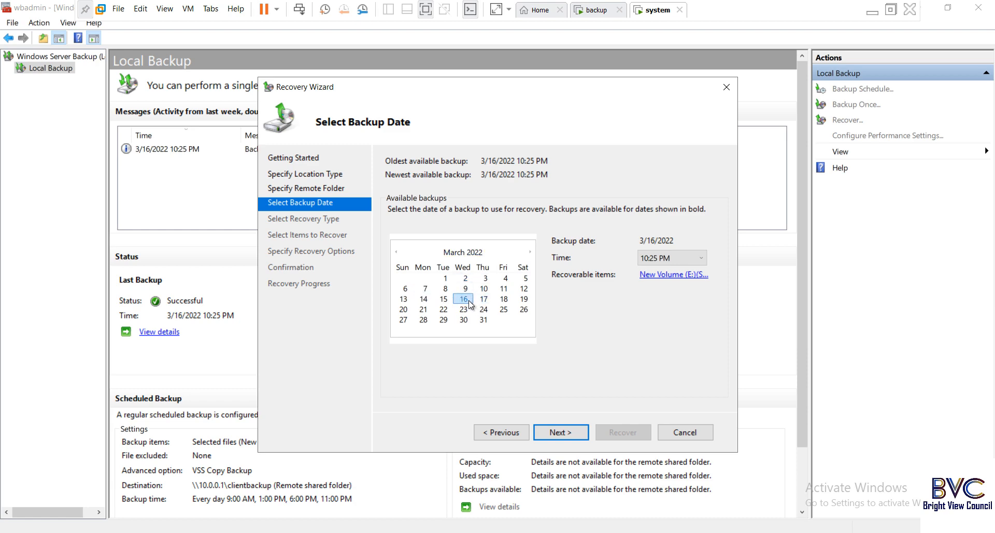
- Pick the 16 March 2022 backup as the recovery source
left_click(406, 296)
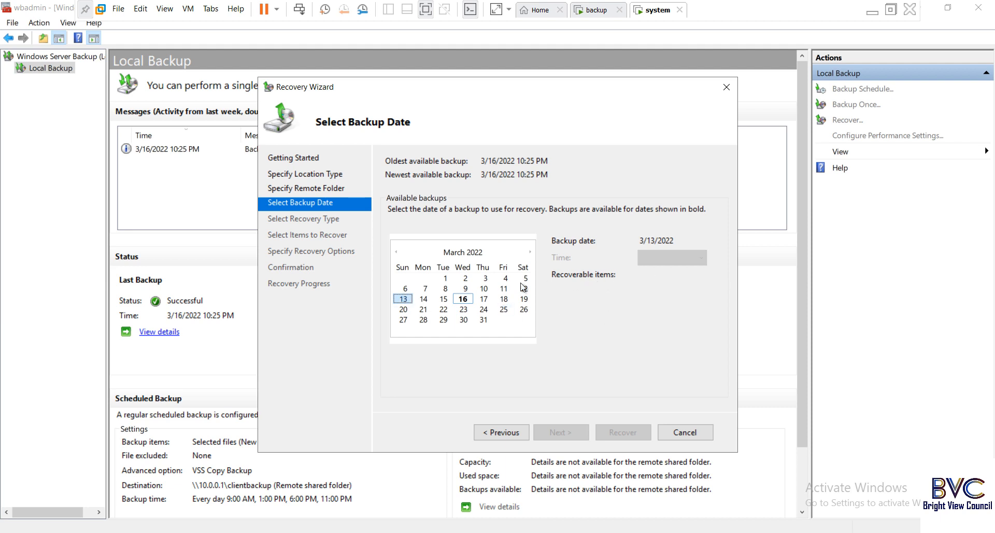
left_click(463, 298)
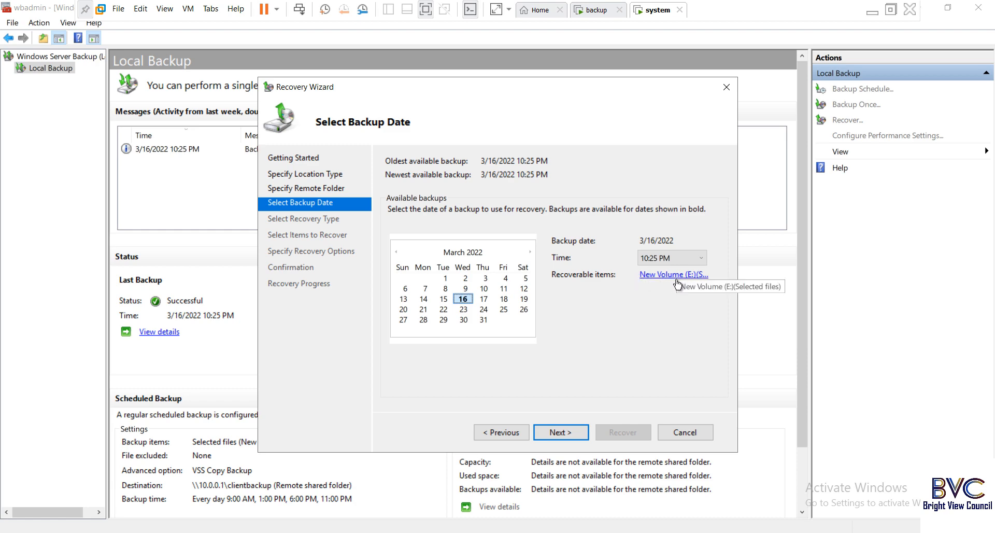
left_click(566, 432)
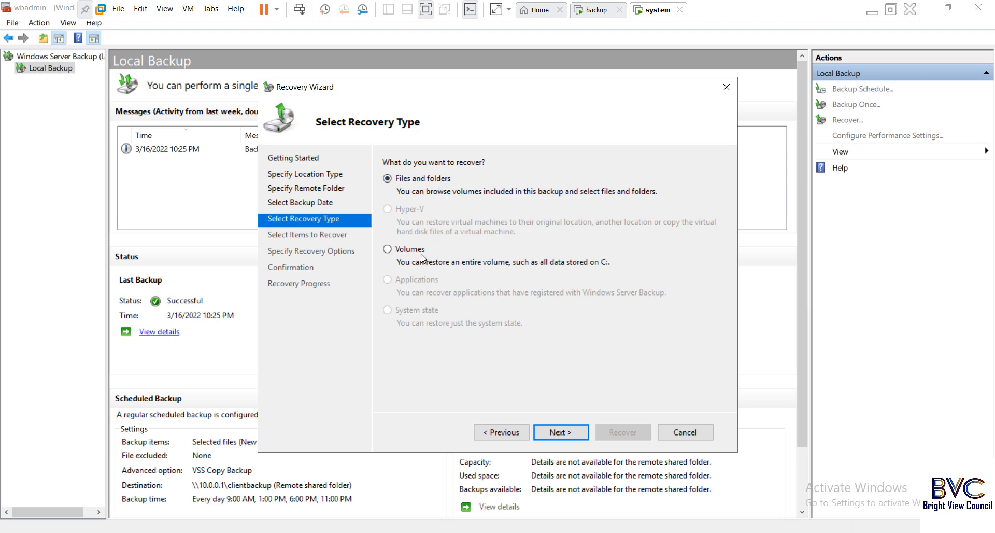
- Keep Files and folders recovery and select the offical folder on New Volume (E:)
left_click(555, 434)
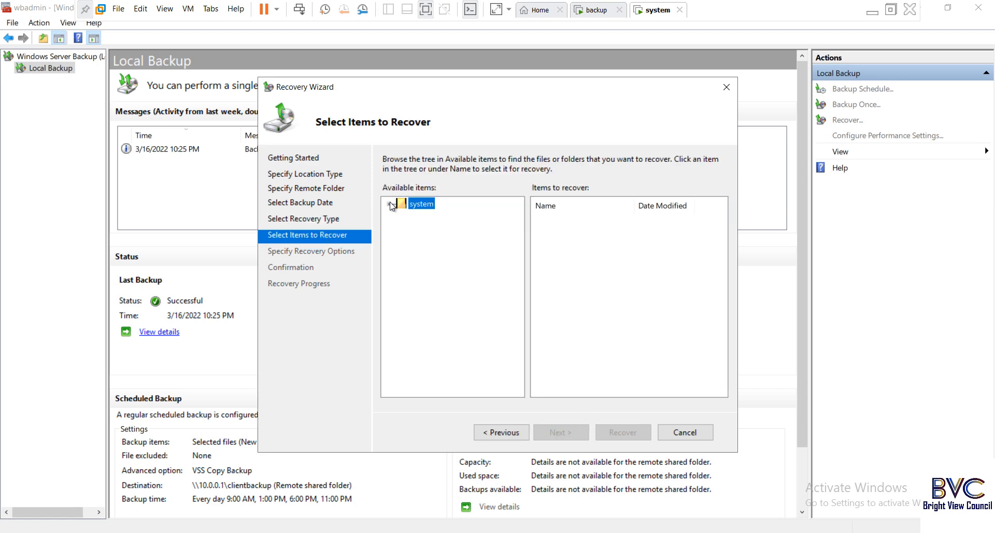
left_click(390, 205)
left_click(401, 216)
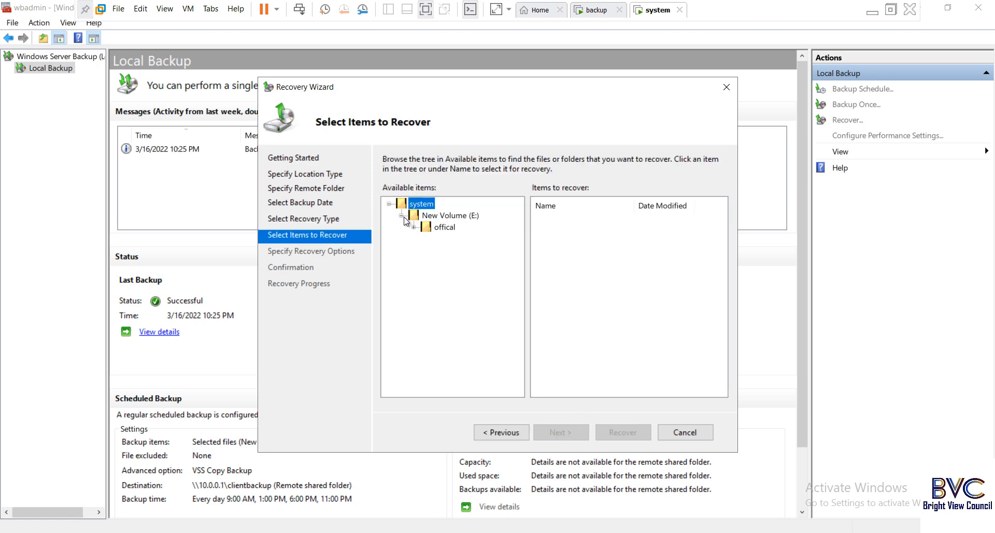
left_click(443, 228)
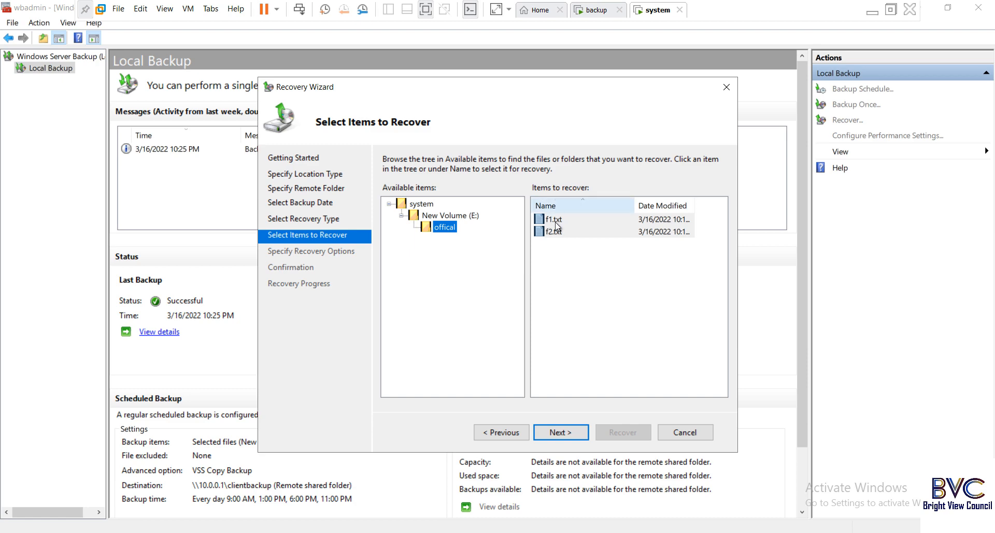
left_click(568, 433)
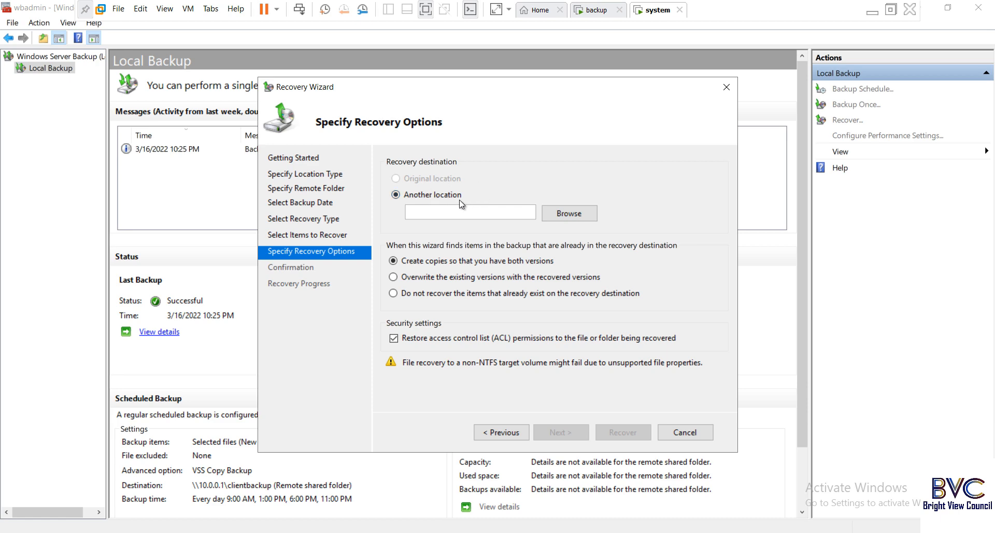
- Recover f1.txt and f2.txt to the alternate location E:\offical, then close the finished wizard
left_click(573, 214)
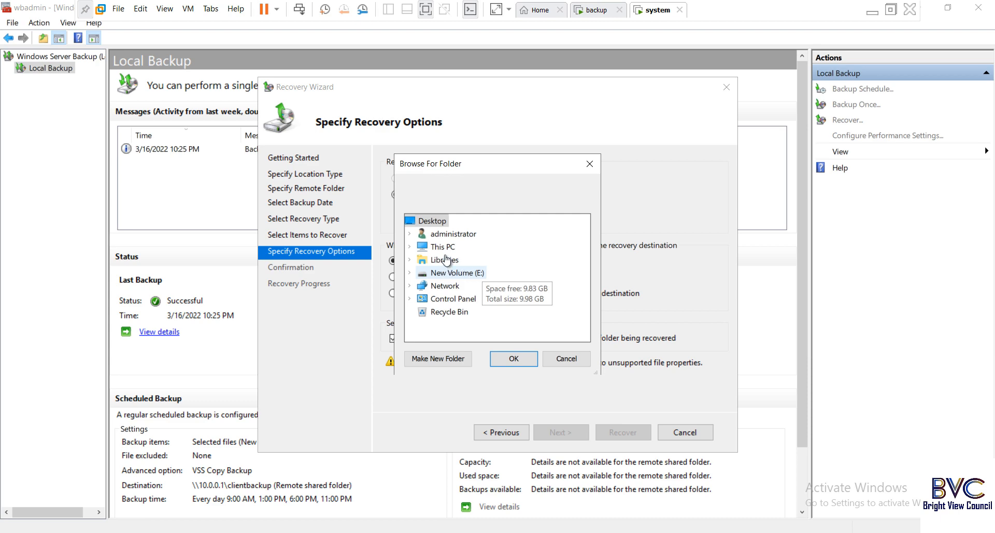
left_click(451, 273)
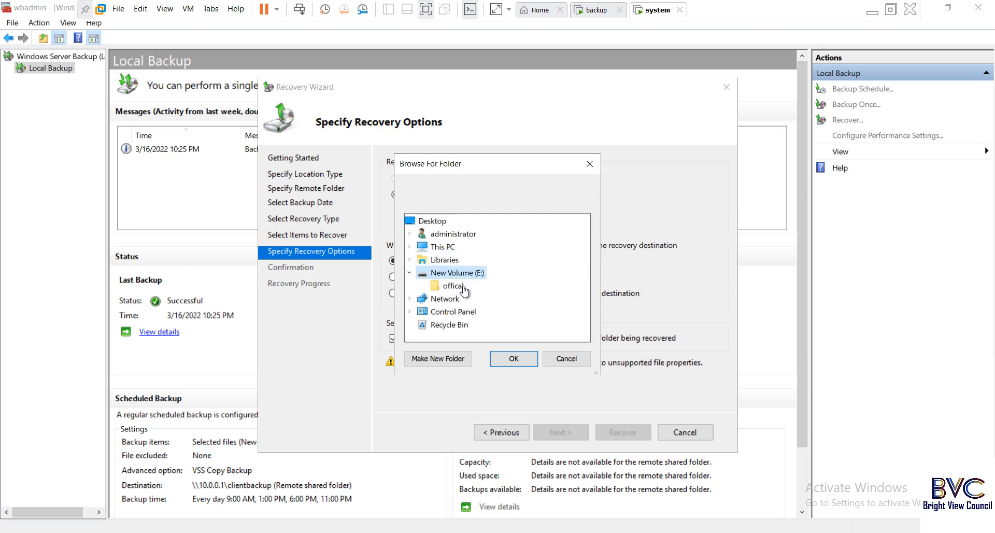
left_click(461, 287)
left_click(511, 359)
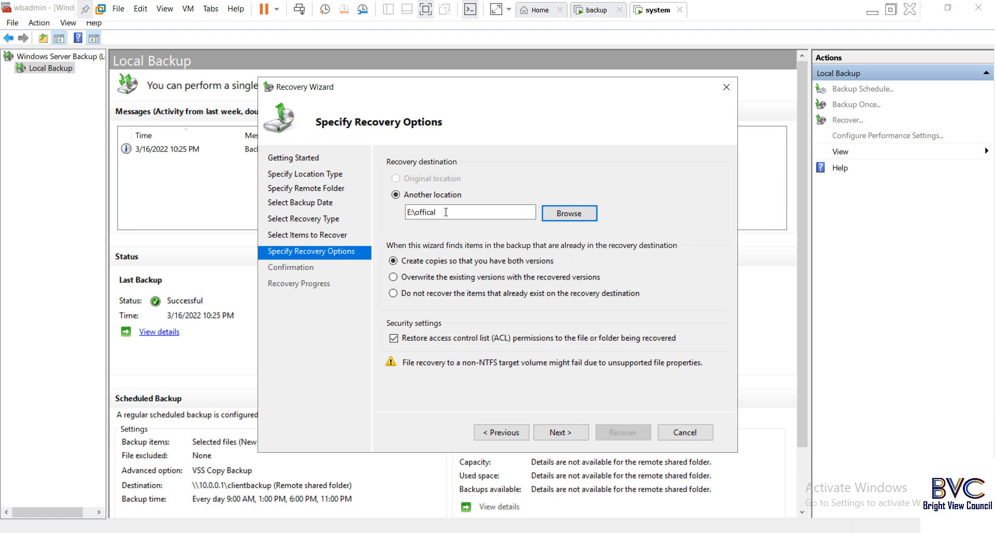
left_click(567, 432)
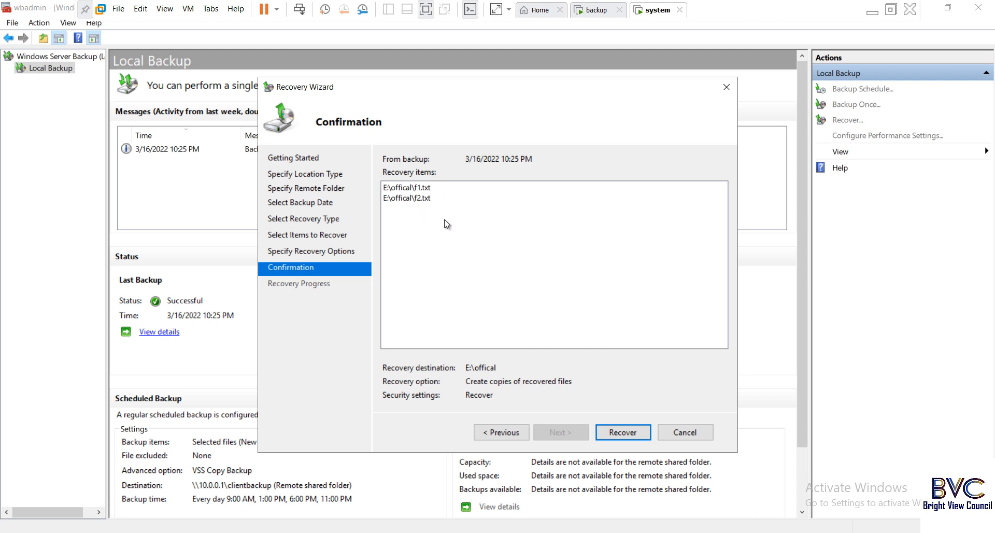
left_click(627, 432)
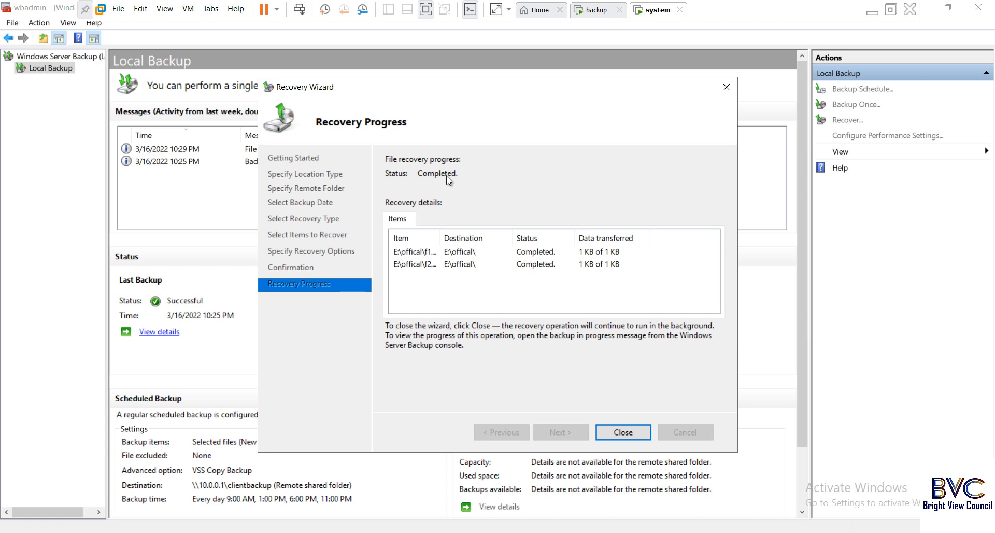
left_click(627, 430)
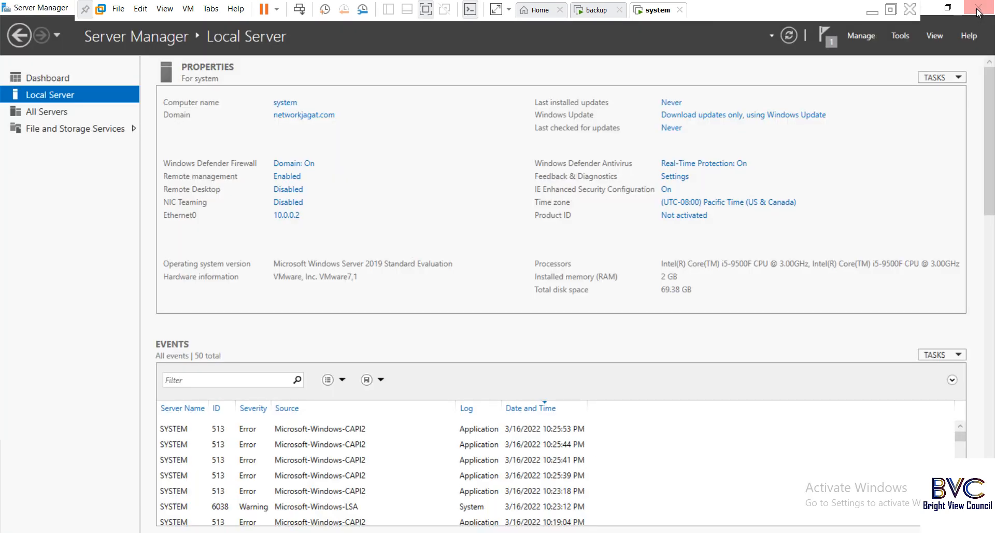
- Close Windows Server Backup and open the E:\offical folder in File Explorer
left_click(978, 7)
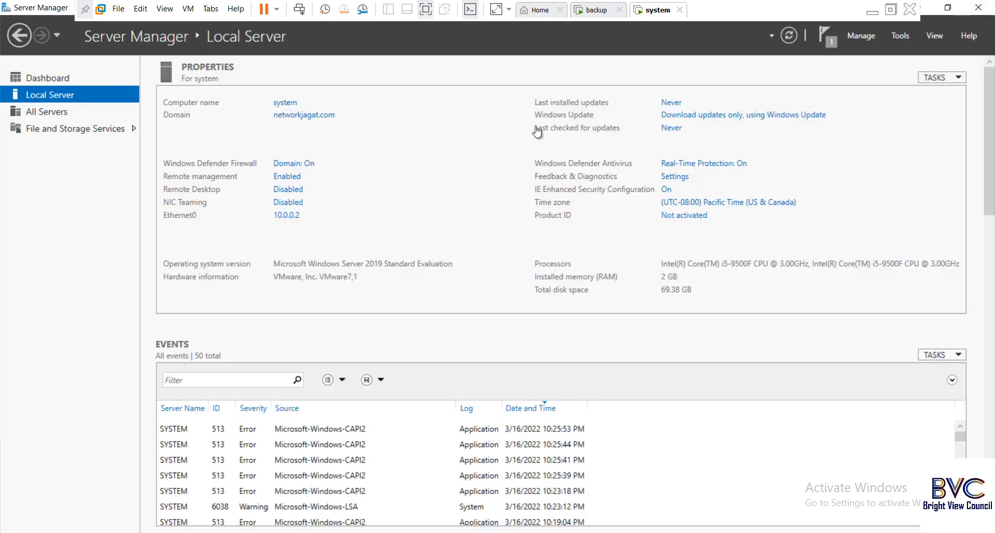
left_click(156, 531)
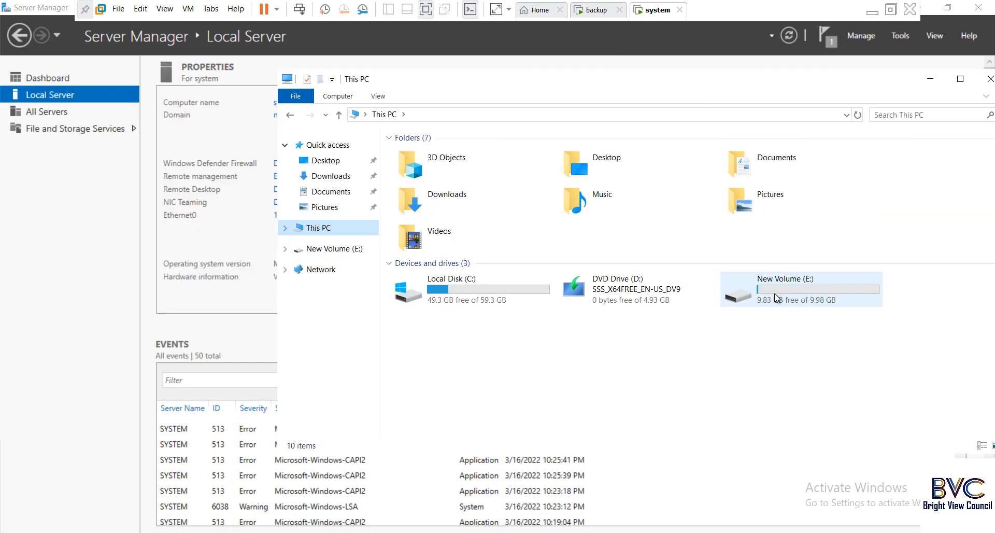
double_click(774, 293)
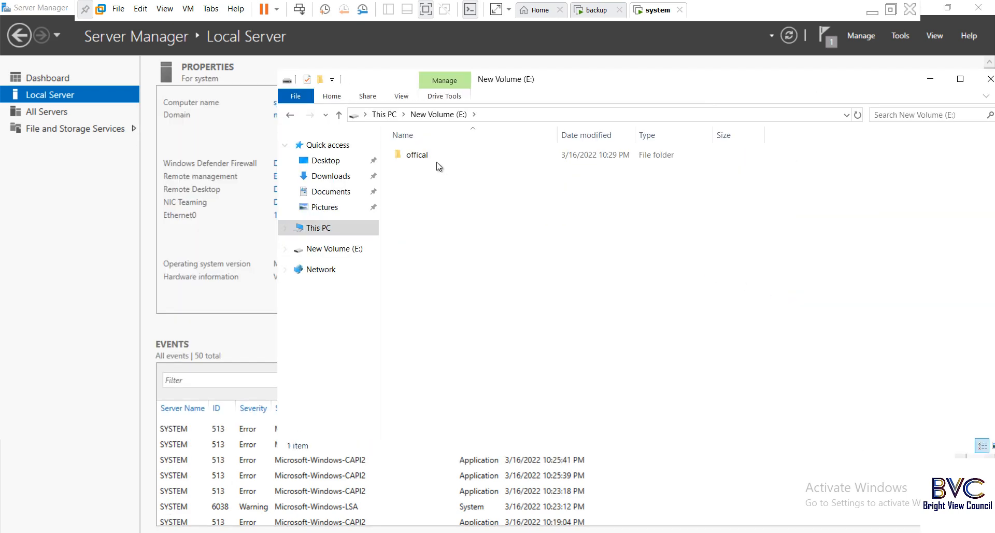
double_click(417, 155)
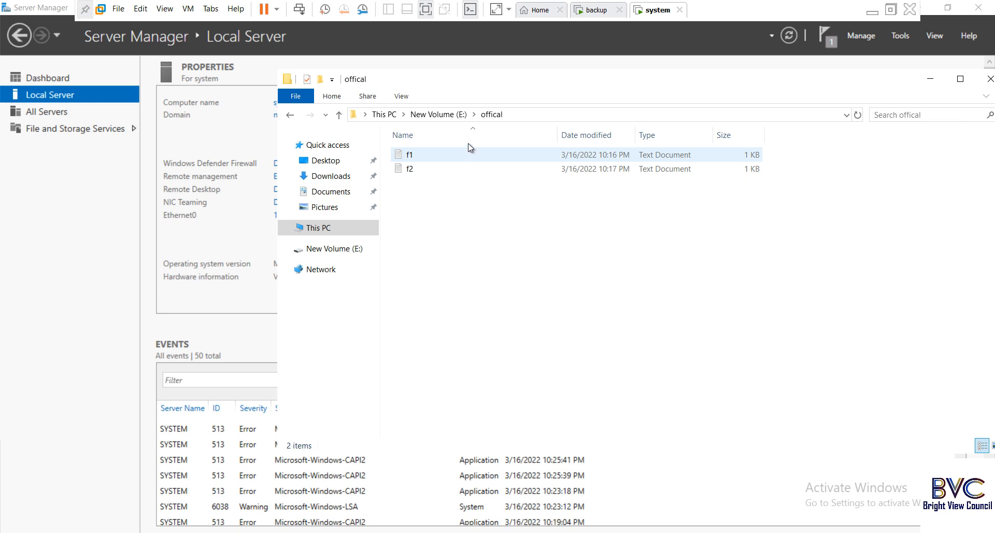
left_click_drag(535, 88, 558, 88)
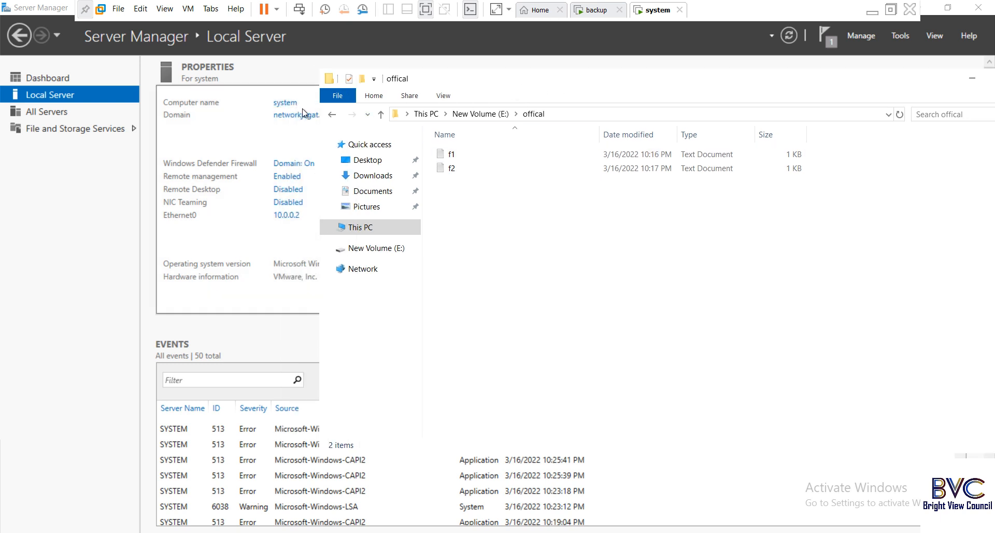
- Check that f1 and f2 still hold their 1s and 2s, then close Notepad and Explorer
left_click(460, 153)
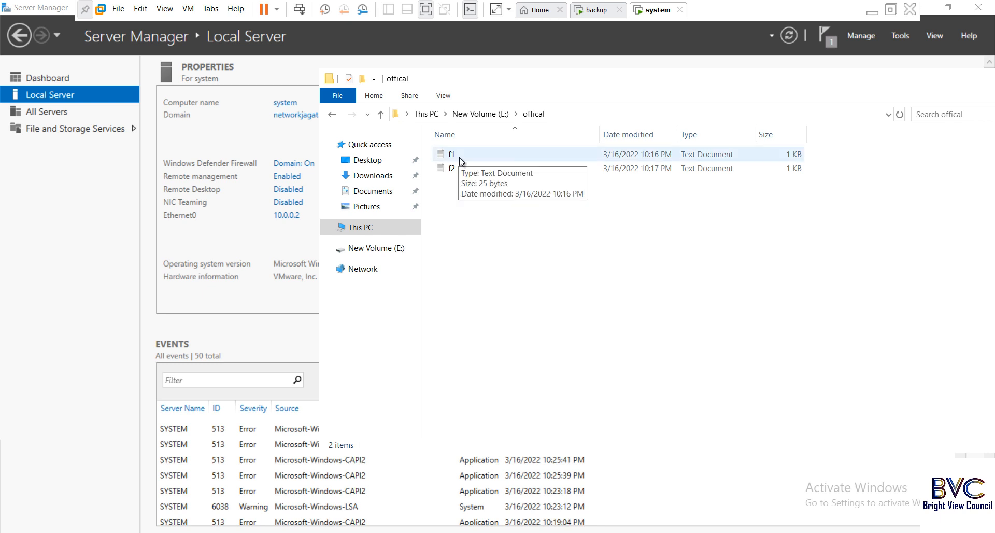
double_click(459, 156)
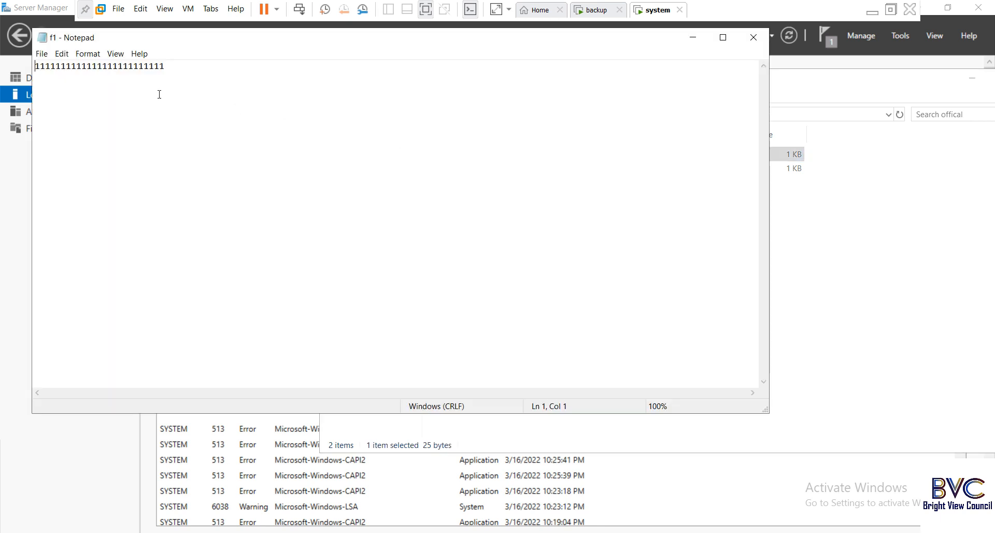
left_click(752, 36)
double_click(475, 167)
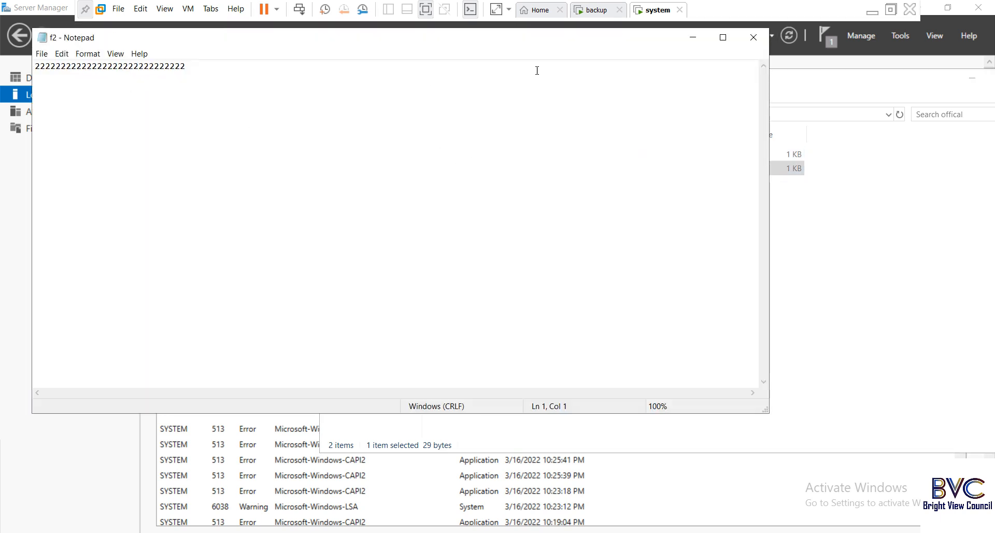
left_click(757, 34)
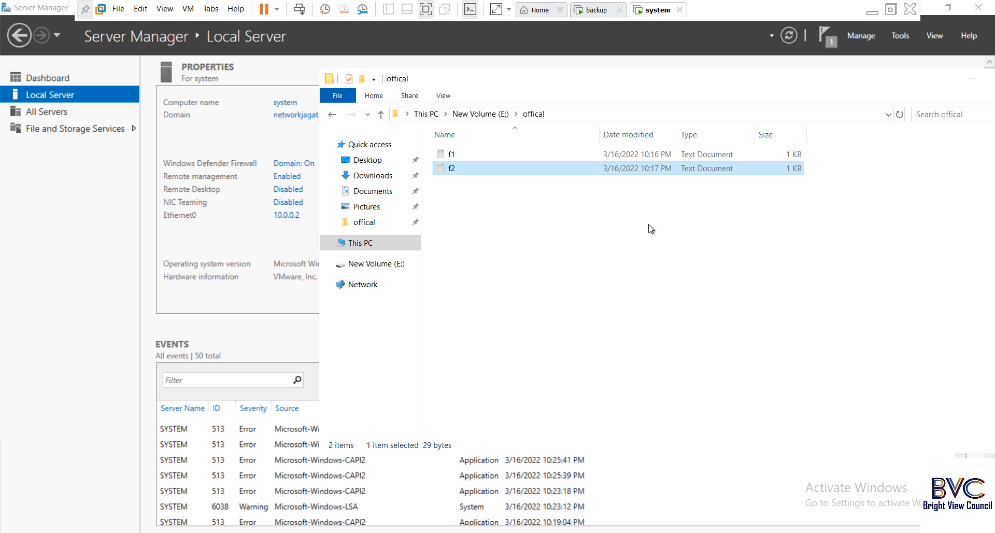
left_click_drag(923, 83, 847, 90)
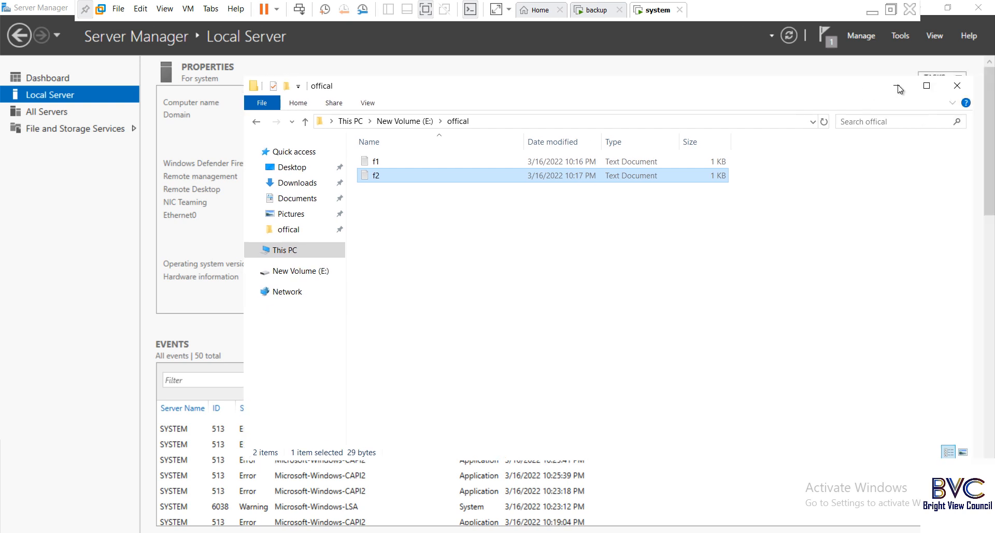
left_click(957, 86)
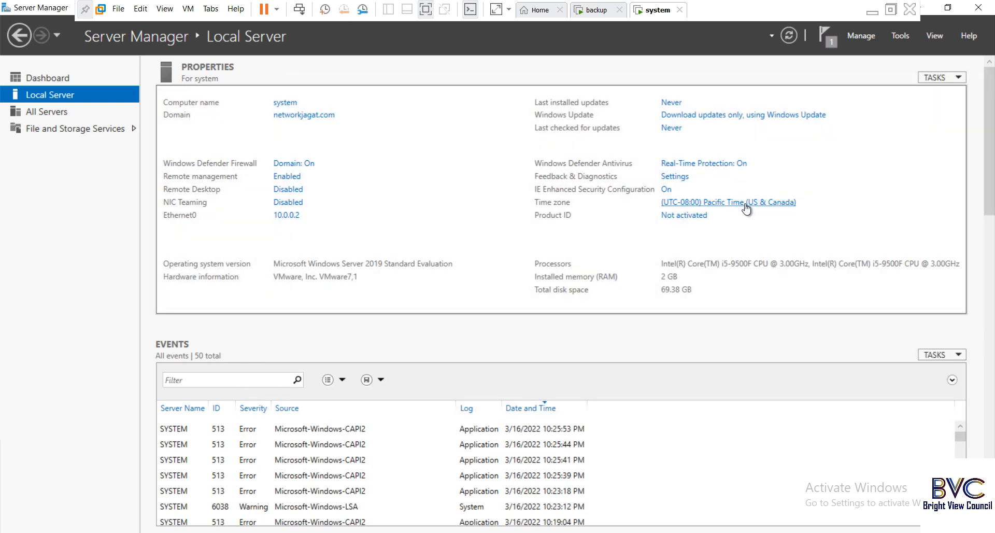